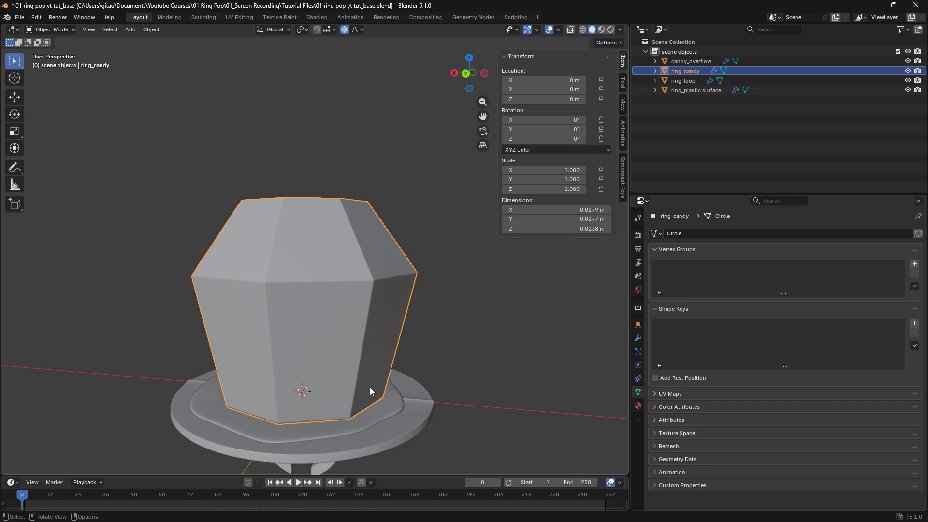
- Duplicate the ring_candy object in place without offsetting the copy
{"action": "middle_click_drag", "start_coordinate": [370, 387], "coordinate": [373, 323]}
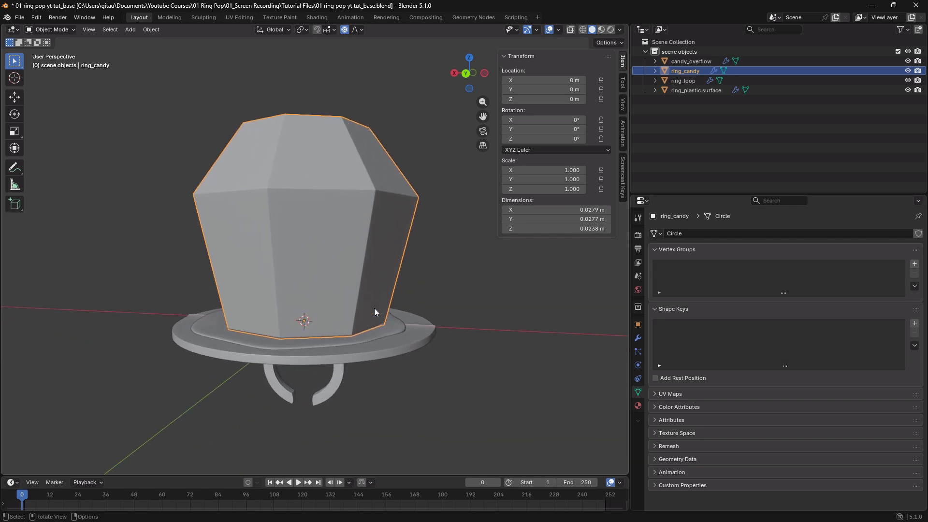
{"action": "mouse_move", "coordinate": [349, 476]}
{"action": "left_mouse_down"}
{"action": "mouse_move", "coordinate": [354, 320]}
{"action": "mouse_move", "coordinate": [327, 311]}
{"action": "mouse_move", "coordinate": [358, 473]}
{"action": "left_mouse_up"}
{"action": "middle_click_drag", "start_coordinate": [364, 355], "coordinate": [295, 276]}
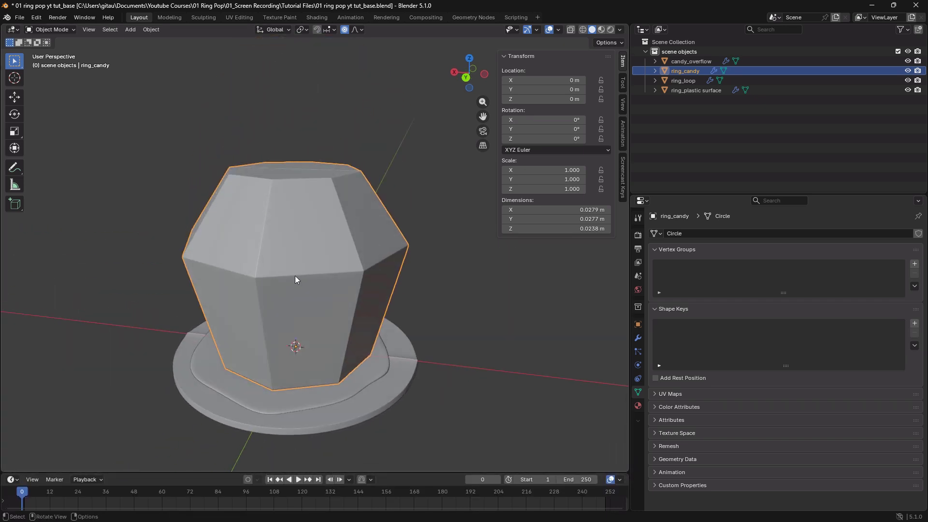
{"action": "key", "text": "shift+d"}
{"action": "right_click", "coordinate": [329, 283]}
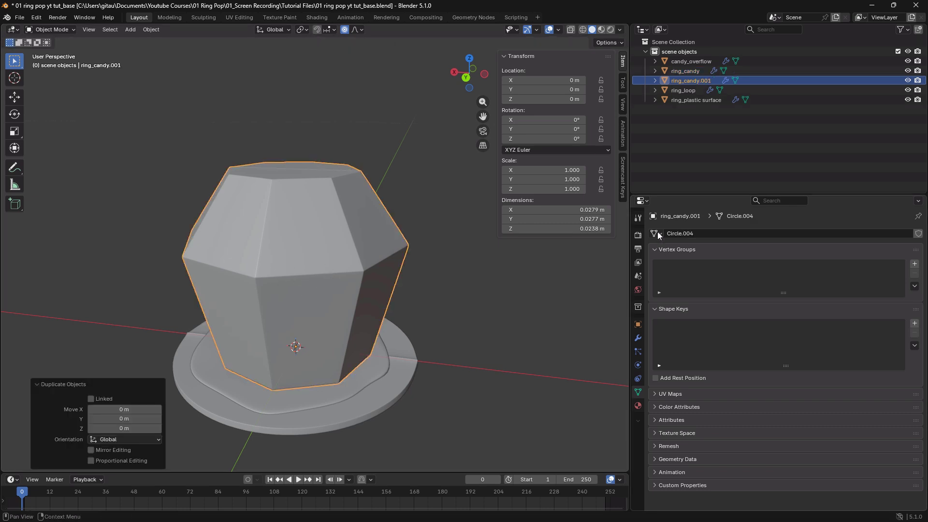
- Rename the duplicated candy object ring_candy.001 as candy_bubbles
{"action": "left_click", "coordinate": [624, 178]}
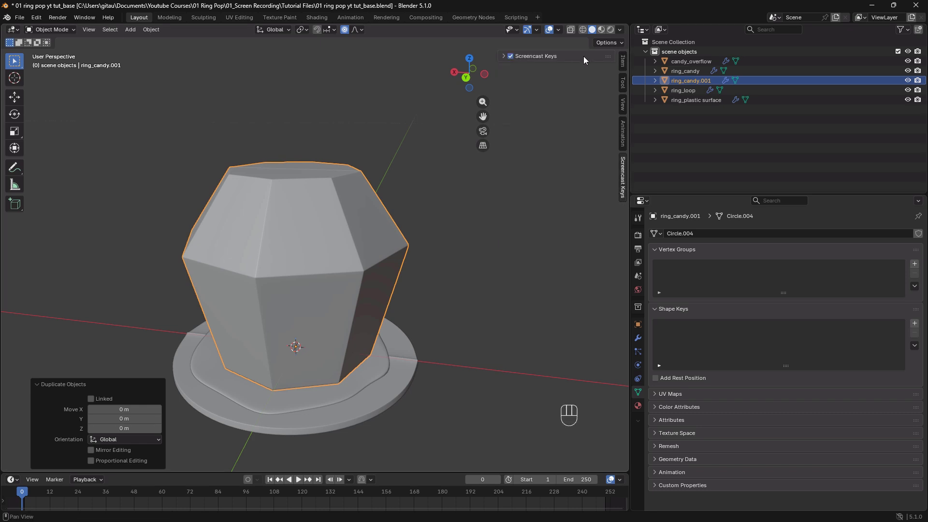
{"action": "left_click", "coordinate": [623, 61]}
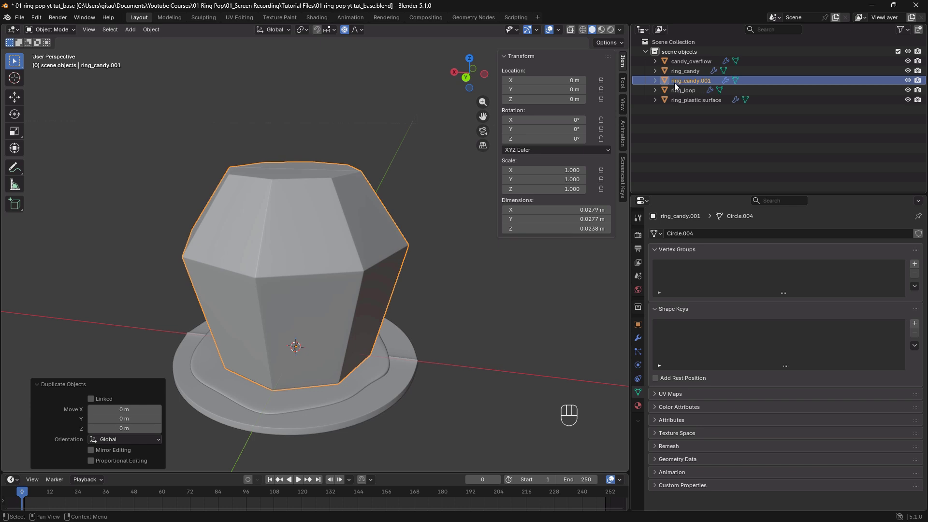
{"action": "double_click", "coordinate": [701, 80]}
{"action": "type", "text": "cans"}
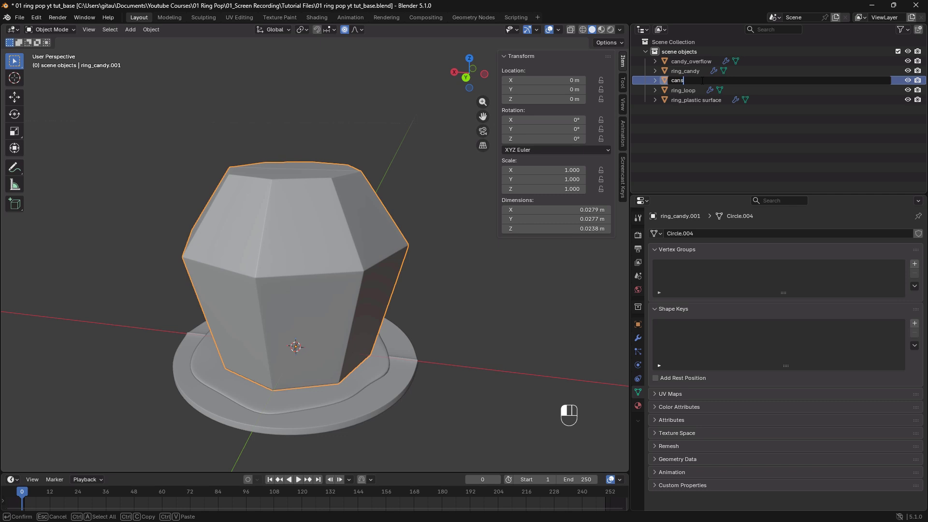
{"action": "key", "text": "BackSpace"}
{"action": "type", "text": "ndy_bubbles"}
{"action": "key", "text": "Return"}
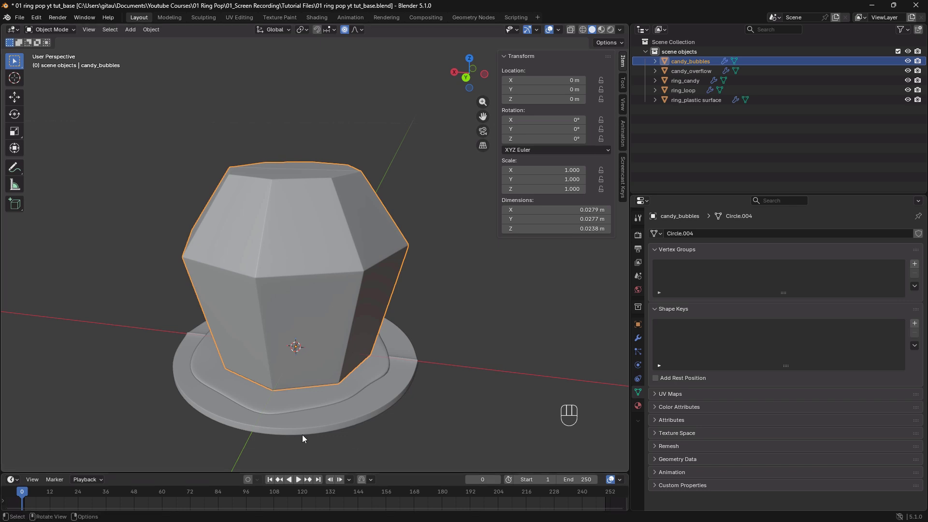
- In wireframe shading, scale the whole candy_bubbles mesh down to about 0.932 in Edit Mode, then return to Object Mode
{"action": "key", "text": "z"}
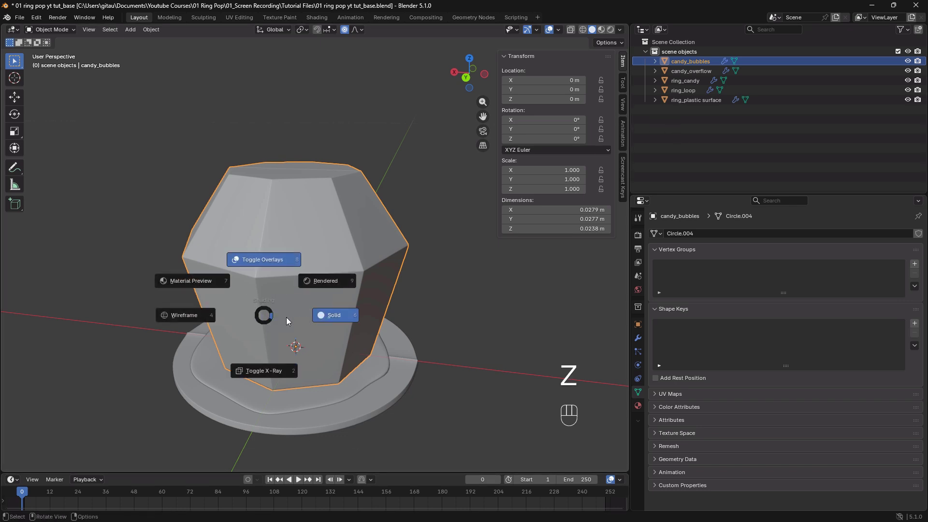
{"action": "left_click", "coordinate": [210, 319]}
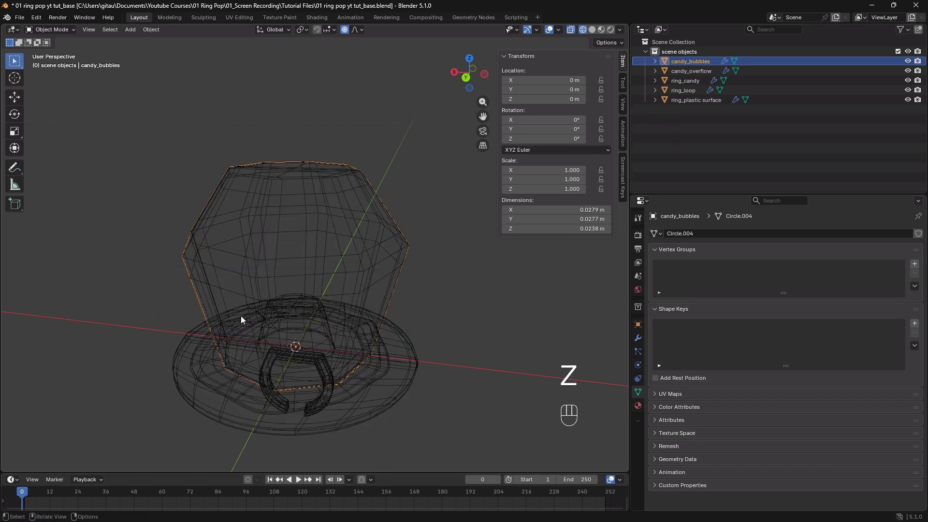
{"action": "key", "text": "Tab"}
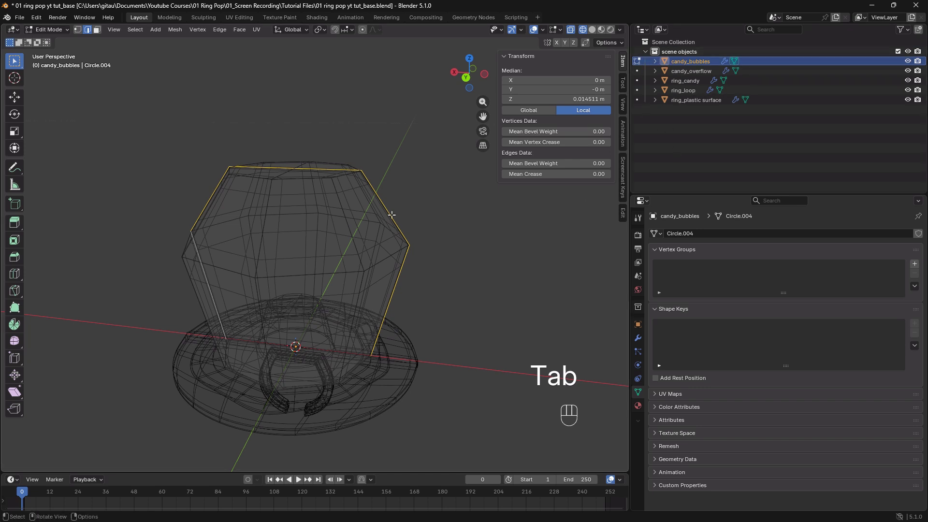
{"action": "key", "text": "a"}
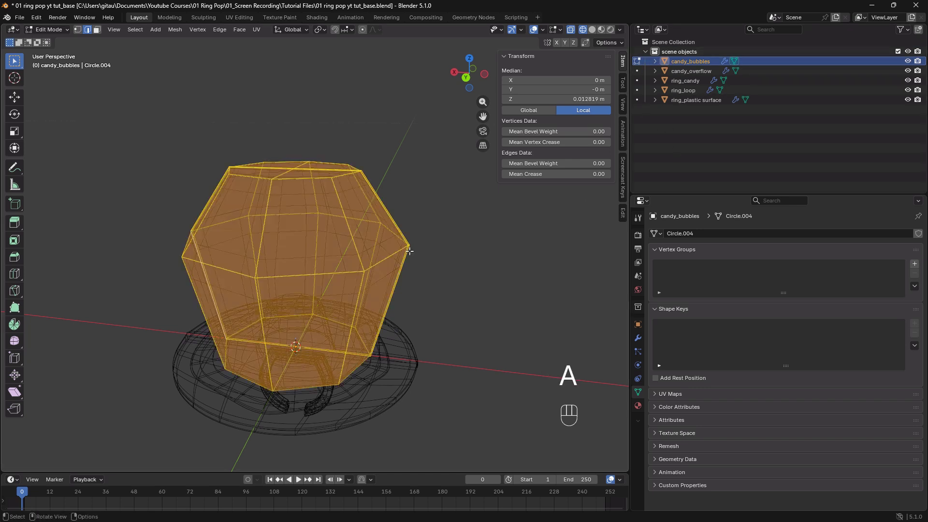
{"action": "key", "text": "s"}
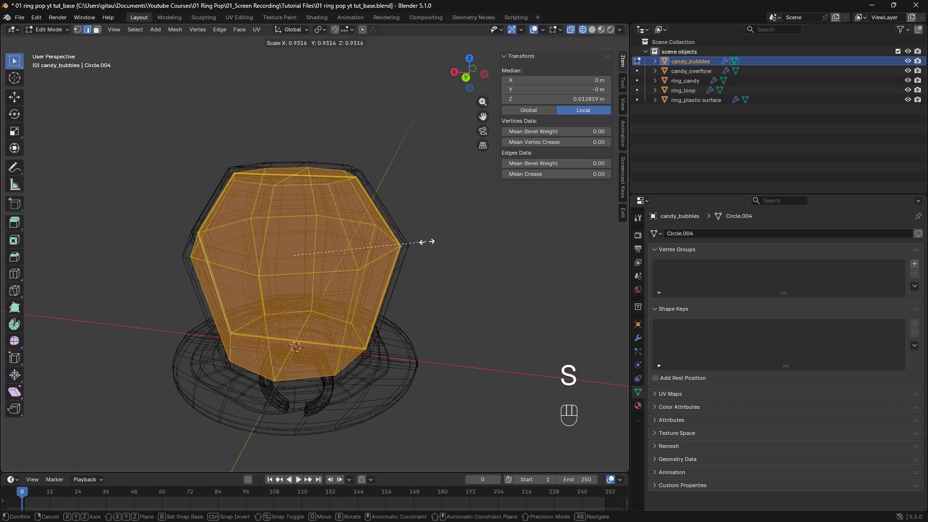
{"action": "left_click", "coordinate": [419, 244]}
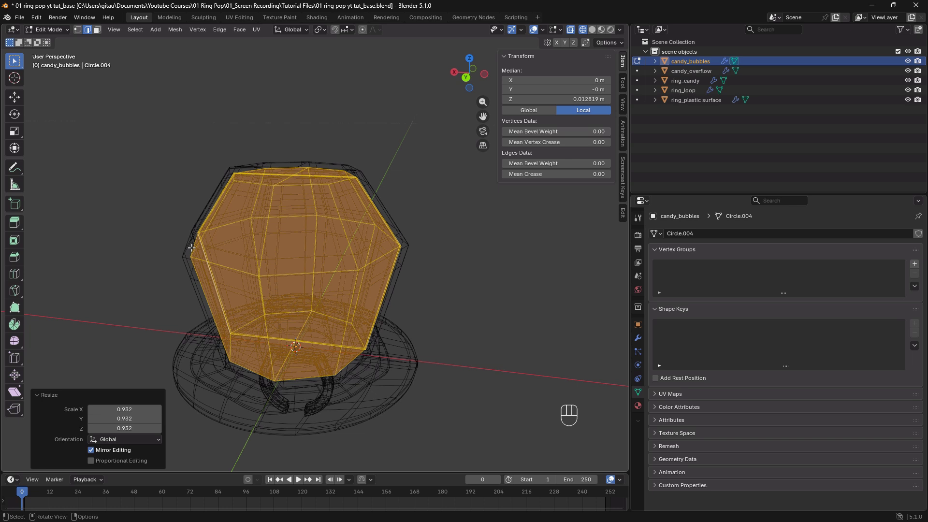
{"action": "middle_click_drag", "start_coordinate": [192, 248], "coordinate": [218, 253]}
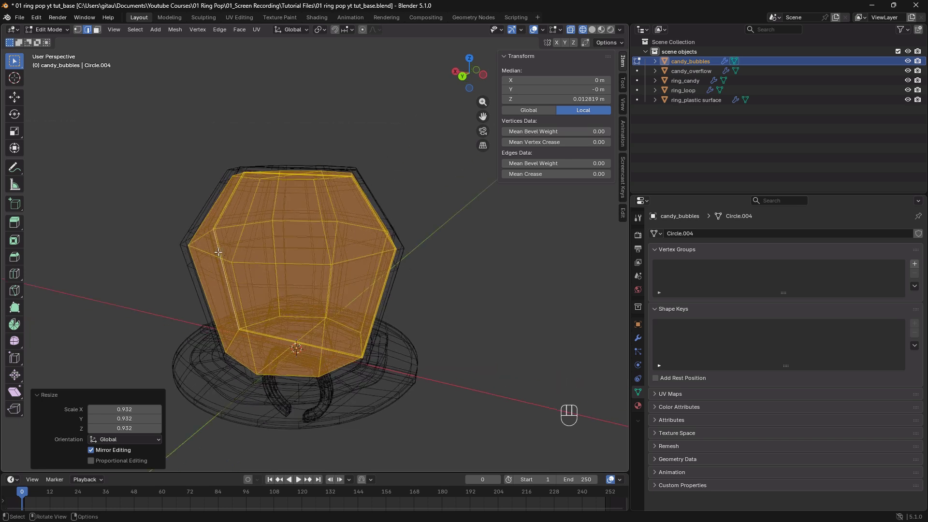
{"action": "key", "text": "Tab"}
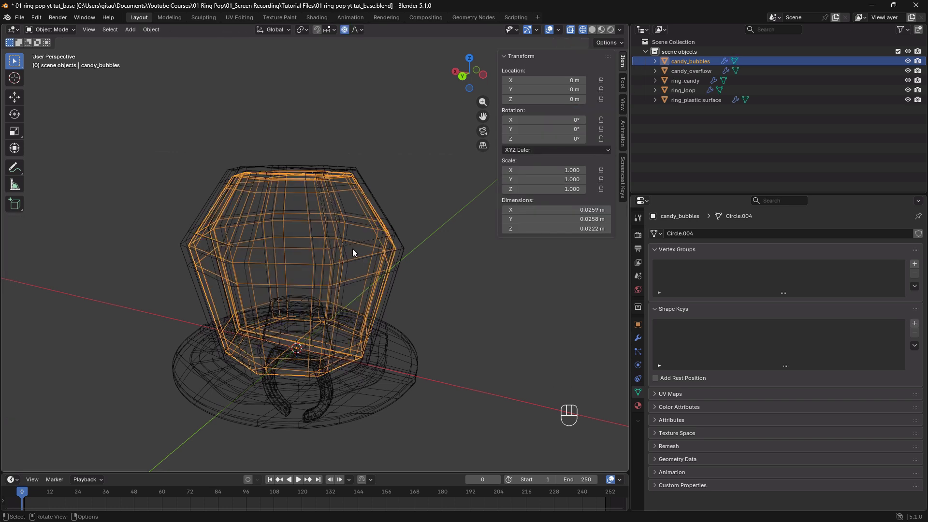
- Isolate candy_bubbles in local view and display it in solid shading
{"action": "key", "text": "slash"}
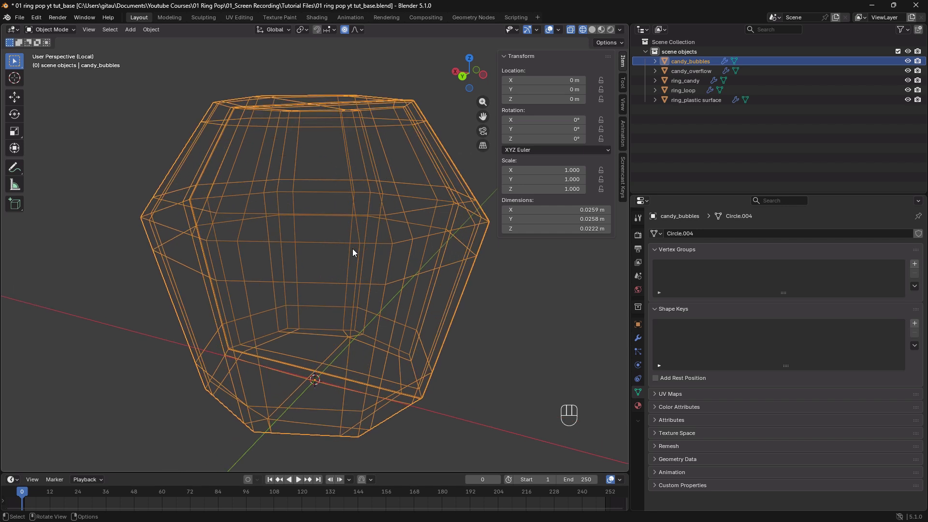
{"action": "key", "text": "z"}
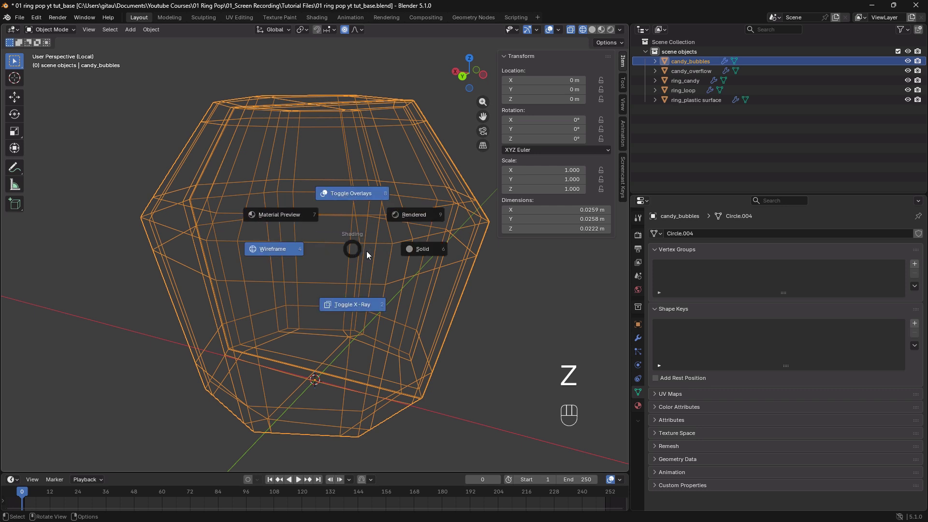
{"action": "left_click", "coordinate": [431, 249]}
- Enlarge the timeline area to roughly the lower two fifths of the window and change it to a Geometry Node Editor
{"action": "mouse_move", "coordinate": [403, 473]}
{"action": "left_mouse_down"}
{"action": "mouse_move", "coordinate": [368, 379]}
{"action": "mouse_move", "coordinate": [334, 335]}
{"action": "mouse_move", "coordinate": [189, 309]}
{"action": "mouse_move", "coordinate": [83, 312]}
{"action": "left_mouse_up"}
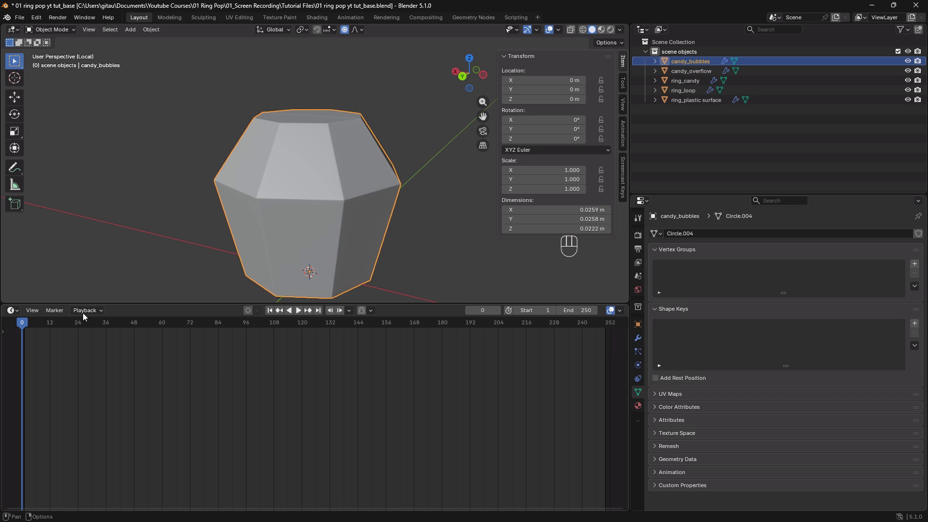
{"action": "left_click", "coordinate": [16, 311]}
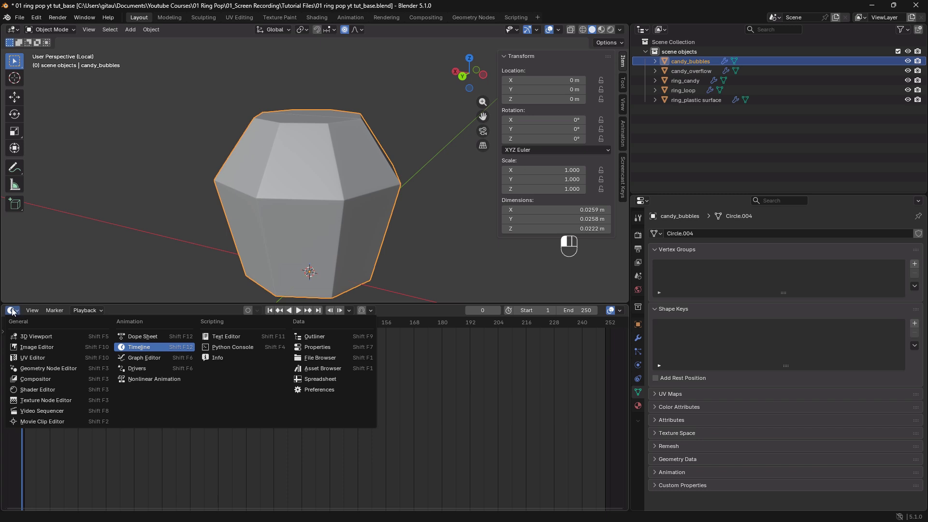
{"action": "left_click", "coordinate": [13, 312]}
{"action": "left_click", "coordinate": [14, 313]}
{"action": "left_click", "coordinate": [33, 370]}
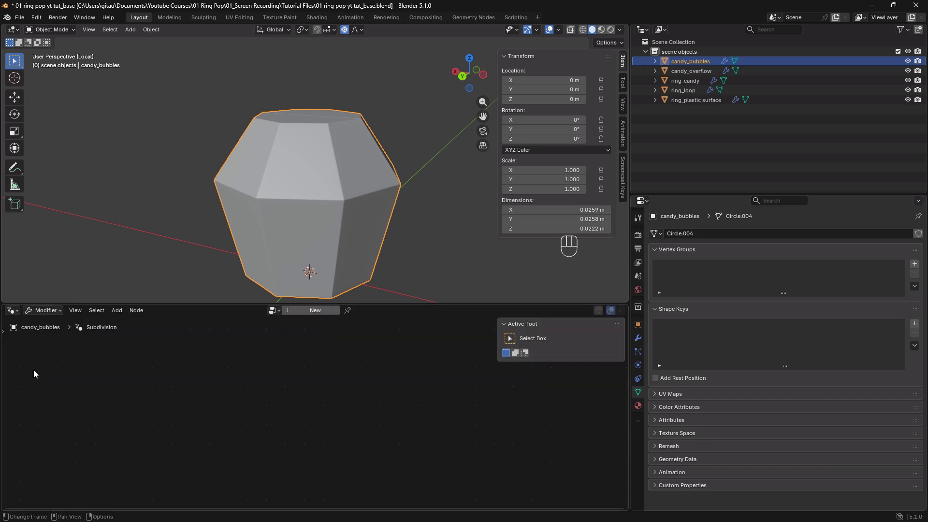
- Remove the Bevel and Subdivision modifiers from candy_bubbles
{"action": "left_click", "coordinate": [639, 339]}
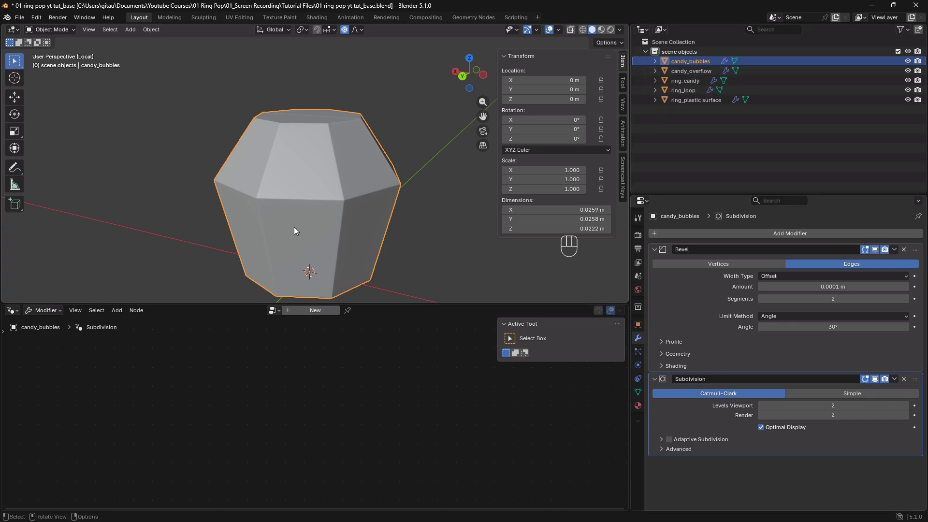
{"action": "middle_click_drag", "start_coordinate": [378, 235], "coordinate": [379, 206], "text": "shift"}
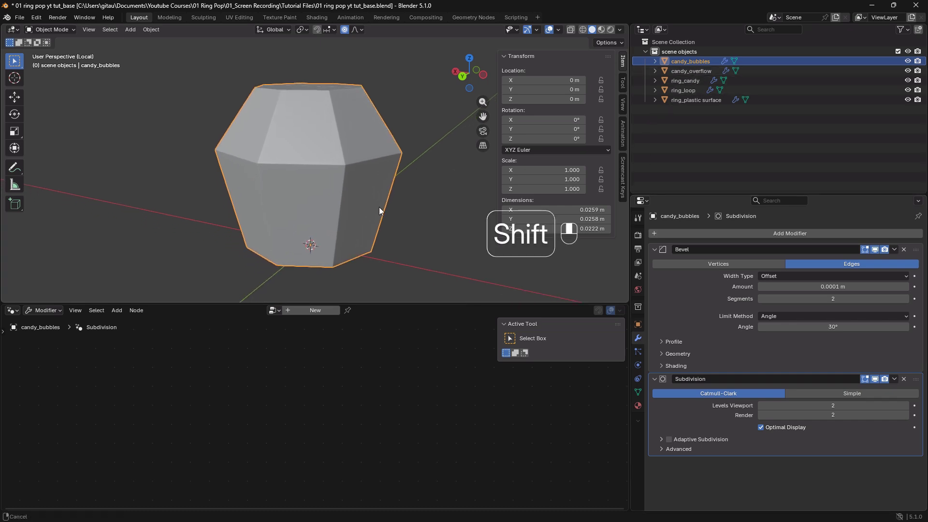
{"action": "left_click", "coordinate": [904, 250]}
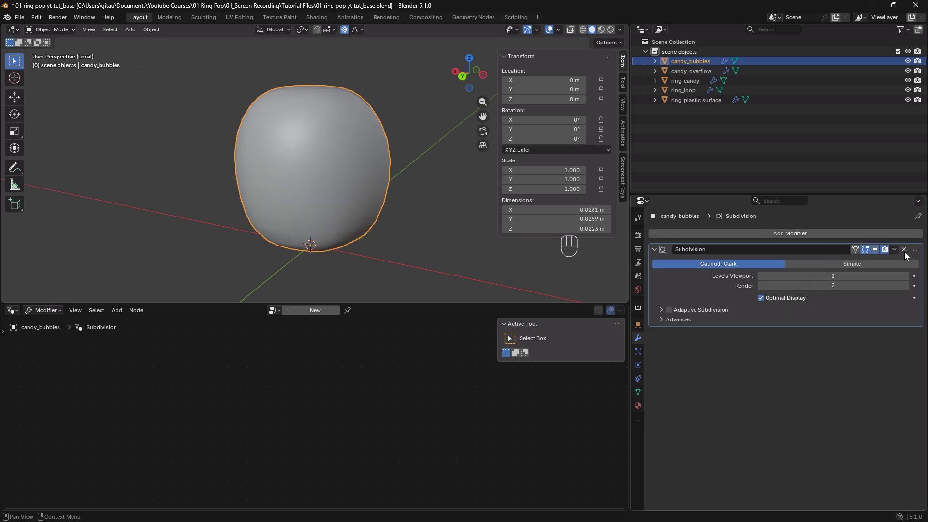
{"action": "left_click", "coordinate": [904, 250]}
- Give the 3D viewport slightly more height and apply Shade Flat to candy_bubbles
{"action": "middle_click_drag", "start_coordinate": [254, 253], "coordinate": [286, 207]}
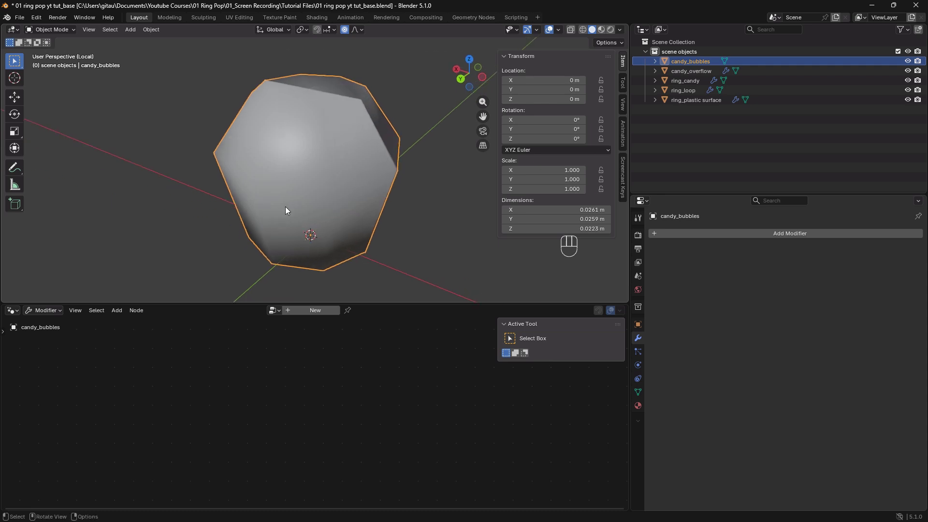
{"action": "middle_click_drag", "start_coordinate": [330, 237], "coordinate": [372, 209]}
{"action": "left_click", "coordinate": [335, 196]}
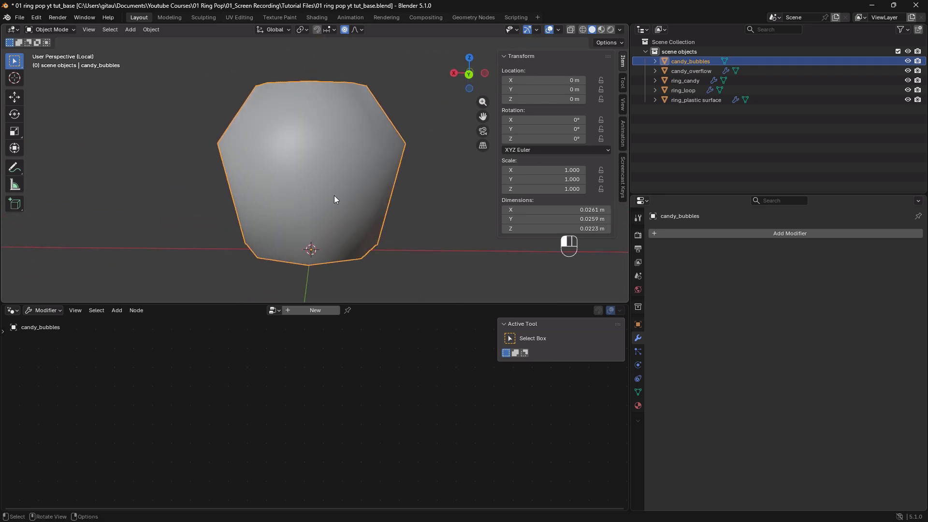
{"action": "left_click_drag", "start_coordinate": [353, 303], "coordinate": [346, 327]}
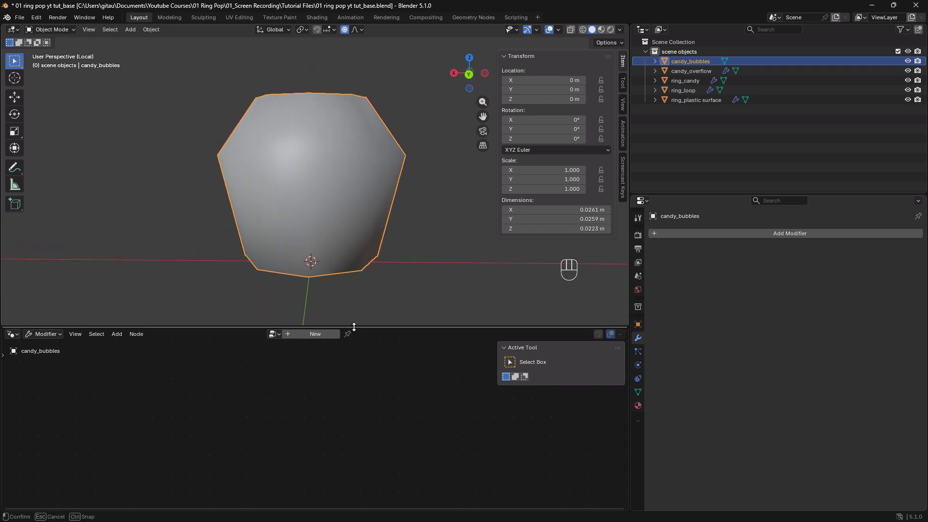
{"action": "right_click", "coordinate": [324, 224]}
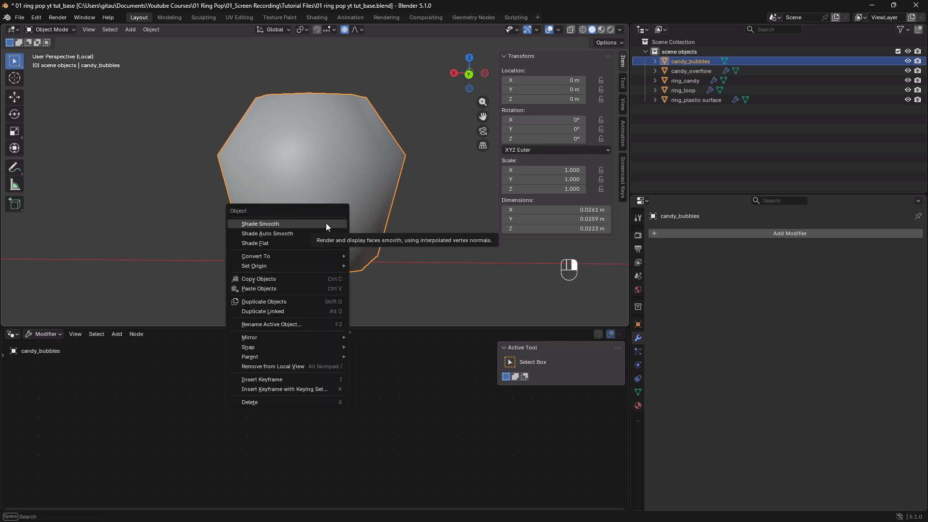
{"action": "left_click", "coordinate": [255, 242]}
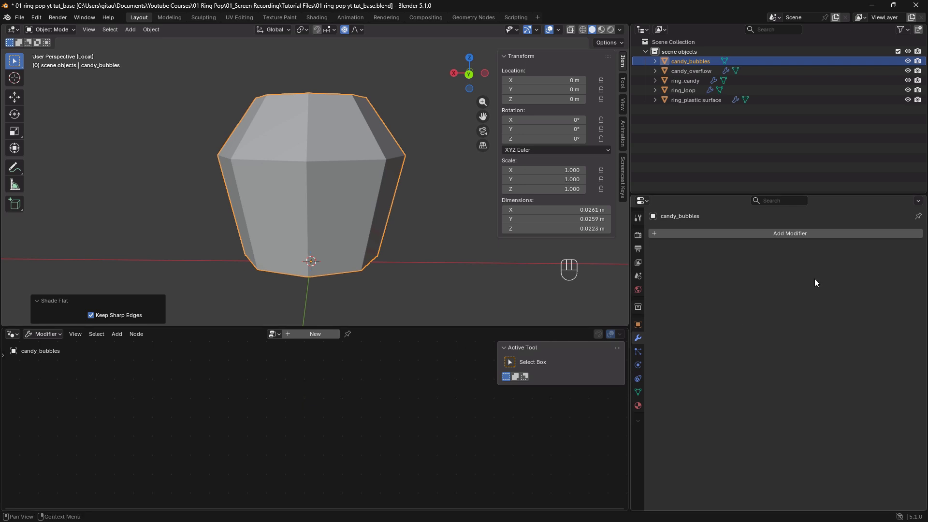
- Add a Geometry Nodes modifier to candy_bubbles and create a new node group in it
{"action": "left_click", "coordinate": [755, 234]}
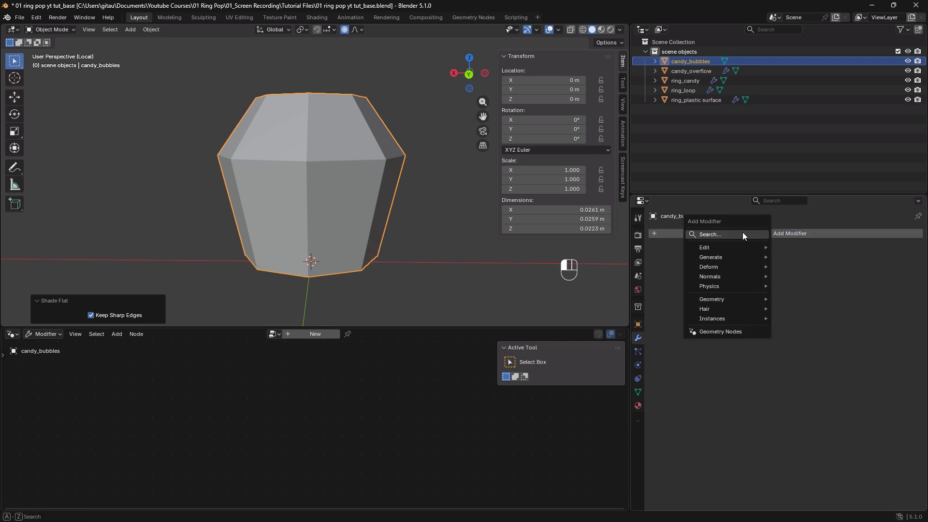
{"action": "left_click", "coordinate": [715, 334]}
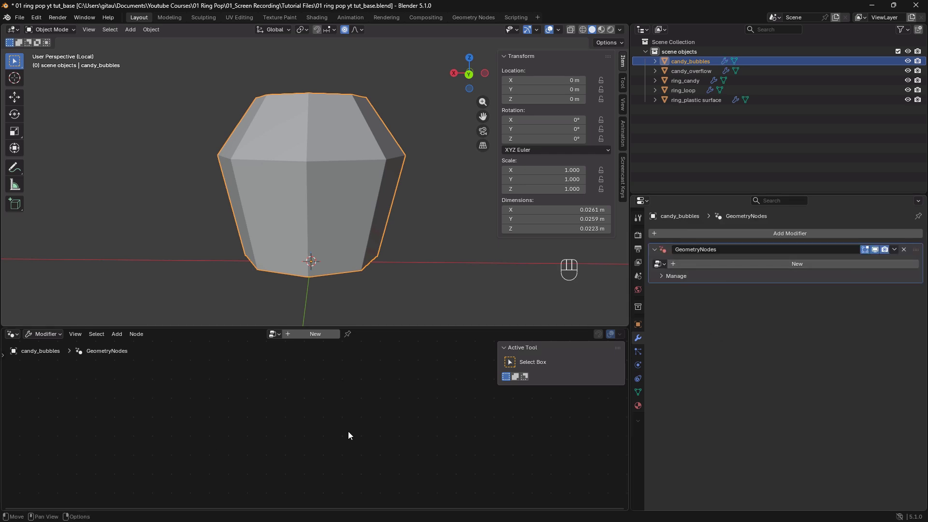
{"action": "left_click", "coordinate": [732, 263]}
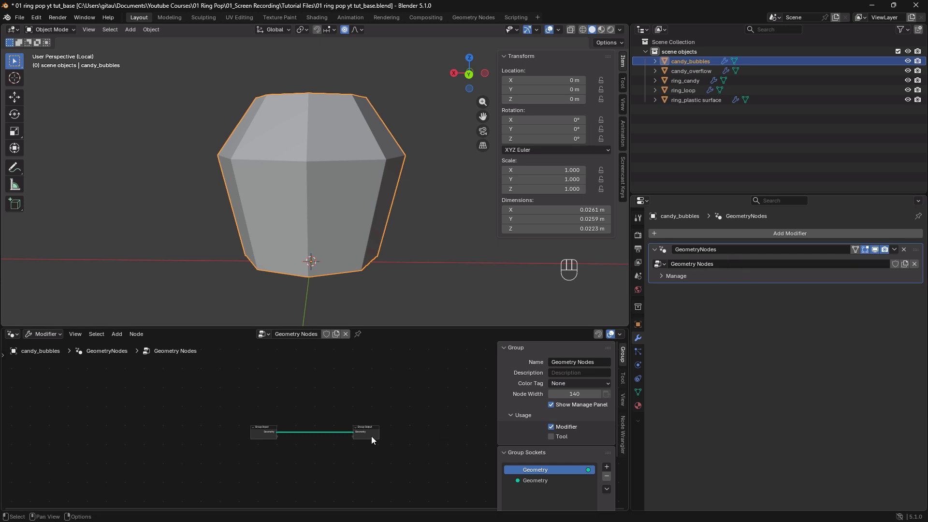
- Move the Group Input and Group Output nodes farther apart to make room between them
{"action": "scroll", "coordinate": [275, 422], "scroll_direction": "up", "scroll_amount": 3}
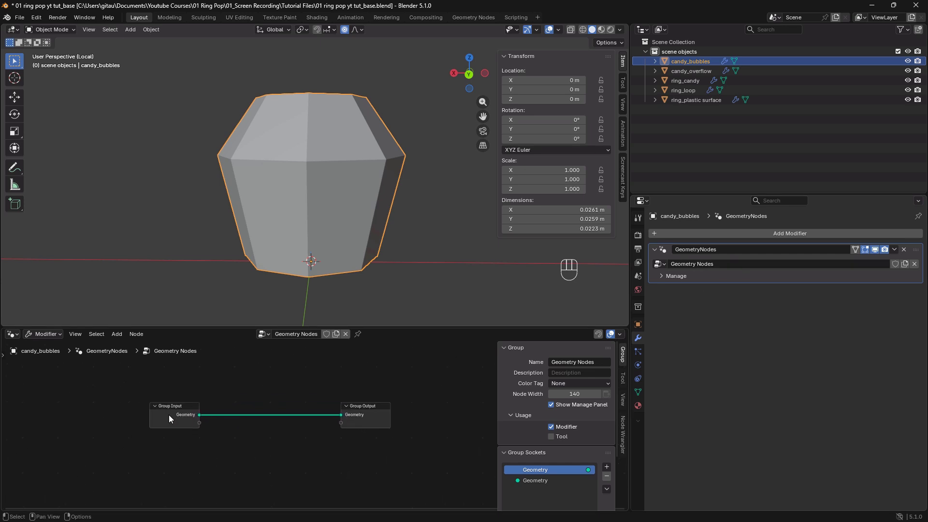
{"action": "left_click", "coordinate": [177, 412]}
{"action": "left_click_drag", "start_coordinate": [178, 415], "coordinate": [101, 413]}
{"action": "left_click_drag", "start_coordinate": [369, 412], "coordinate": [441, 410]}
{"action": "left_click", "coordinate": [98, 410]}
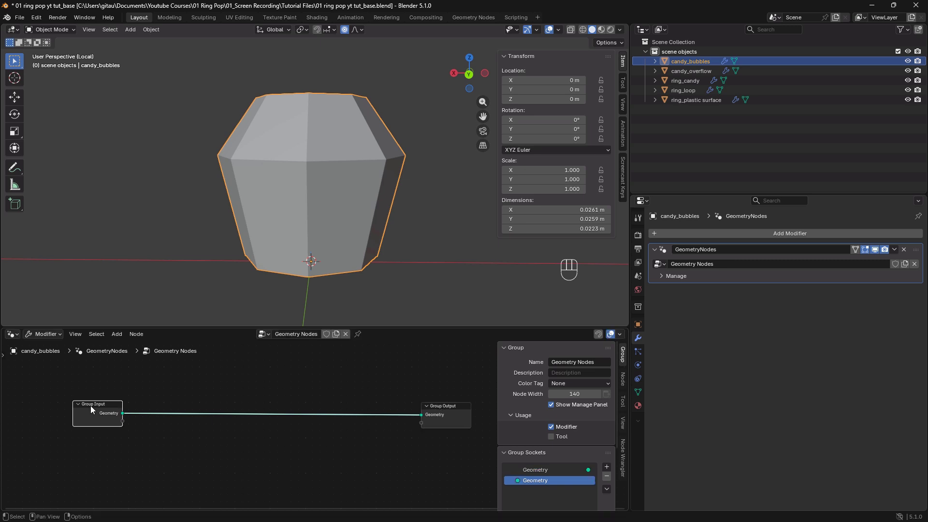
{"action": "left_click_drag", "start_coordinate": [100, 412], "coordinate": [100, 412]}
{"action": "left_click", "coordinate": [445, 413]}
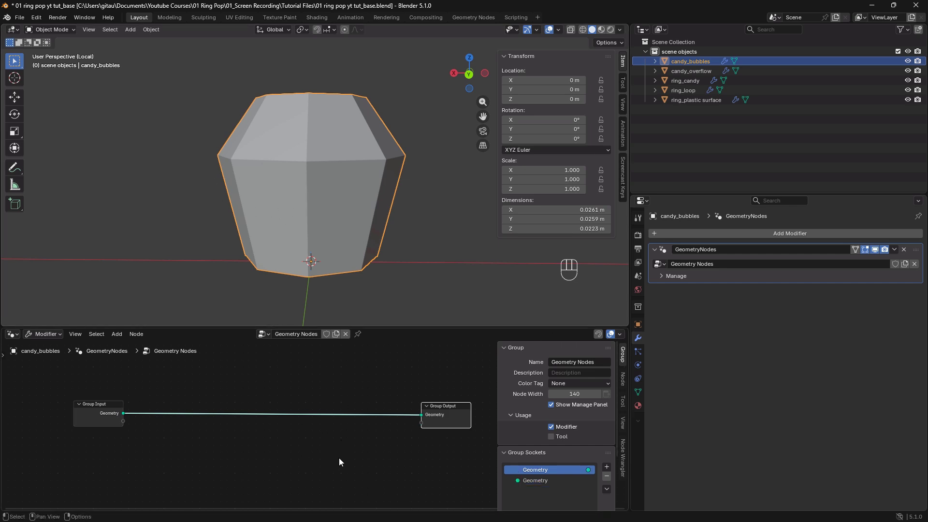
{"action": "scroll", "coordinate": [319, 447], "scroll_direction": "down", "scroll_amount": 2, "text": "shift"}
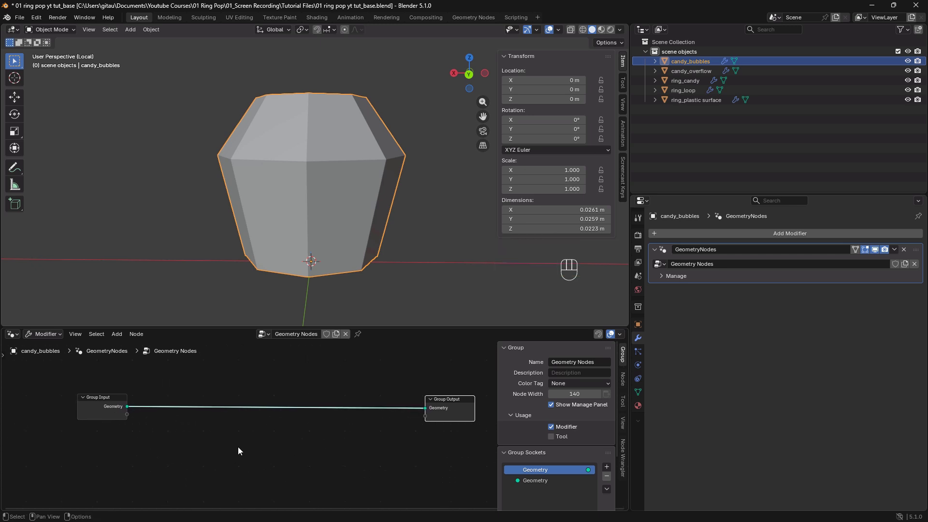
- Add a Mesh to Volume node on the link between the Group Input and Group Output nodes
{"action": "scroll", "coordinate": [199, 433], "scroll_direction": "up", "scroll_amount": 2}
{"action": "scroll", "coordinate": [199, 441], "scroll_direction": "up", "scroll_amount": 3, "text": "shift"}
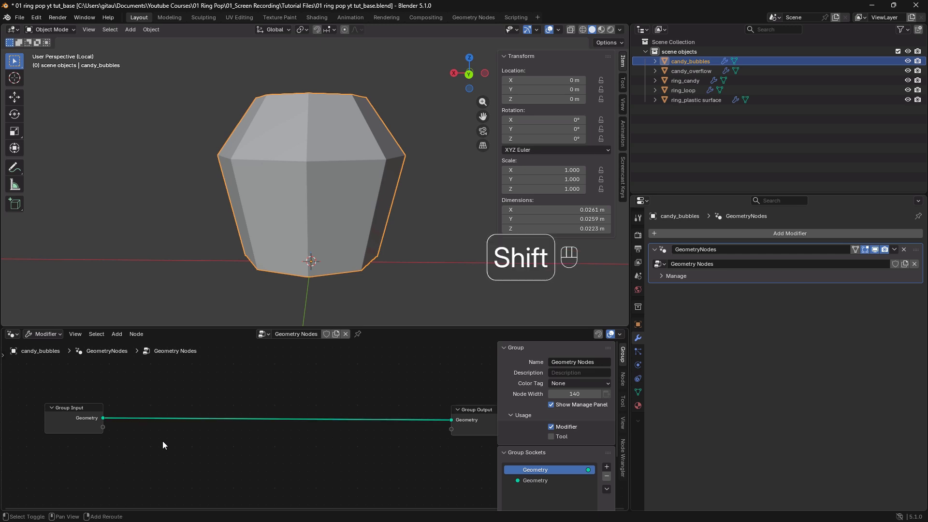
{"action": "key", "text": "shift+a"}
{"action": "mouse_move", "coordinate": [163, 445]}
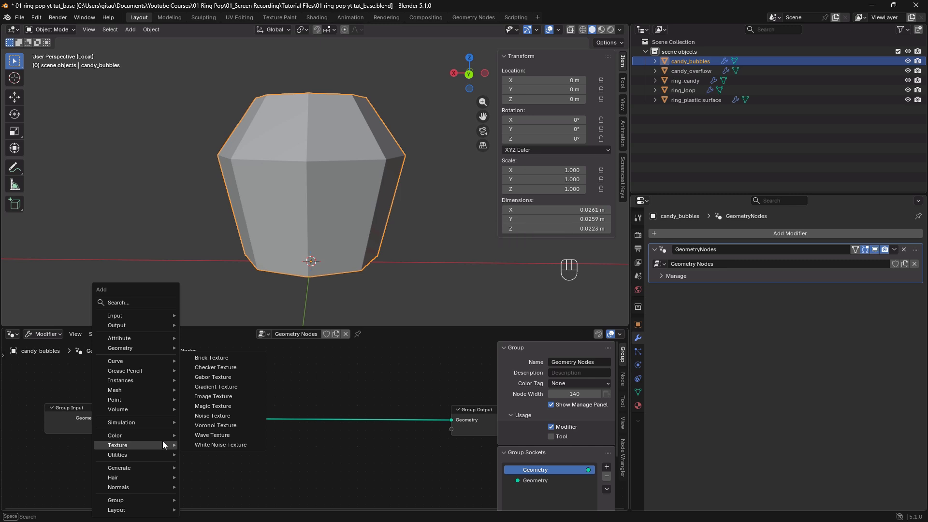
{"action": "type", "text": "mesh to"}
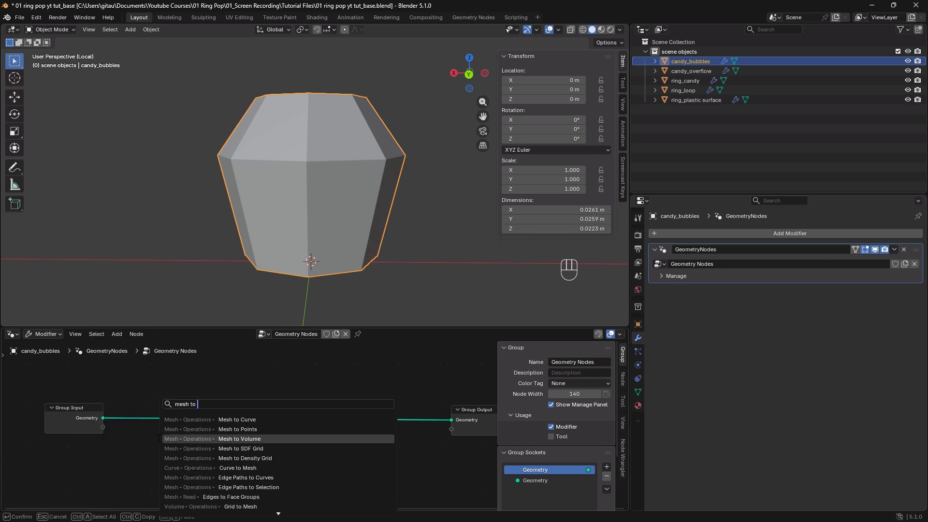
{"action": "left_click", "coordinate": [163, 439]}
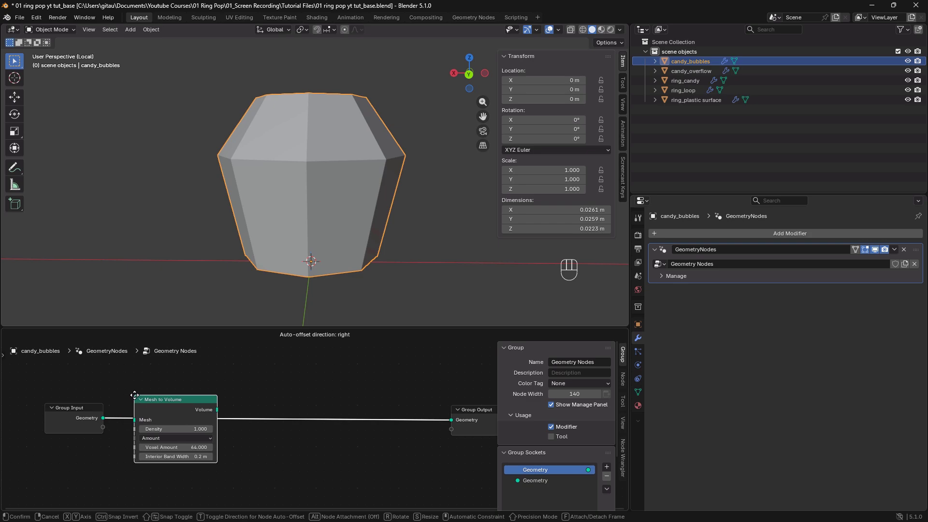
{"action": "left_click", "coordinate": [135, 395]}
- Reposition the Mesh to Volume and Group Input nodes so they line up side by side
{"action": "middle_click_drag", "start_coordinate": [271, 227], "coordinate": [324, 189]}
{"action": "left_click_drag", "start_coordinate": [152, 387], "coordinate": [145, 383]}
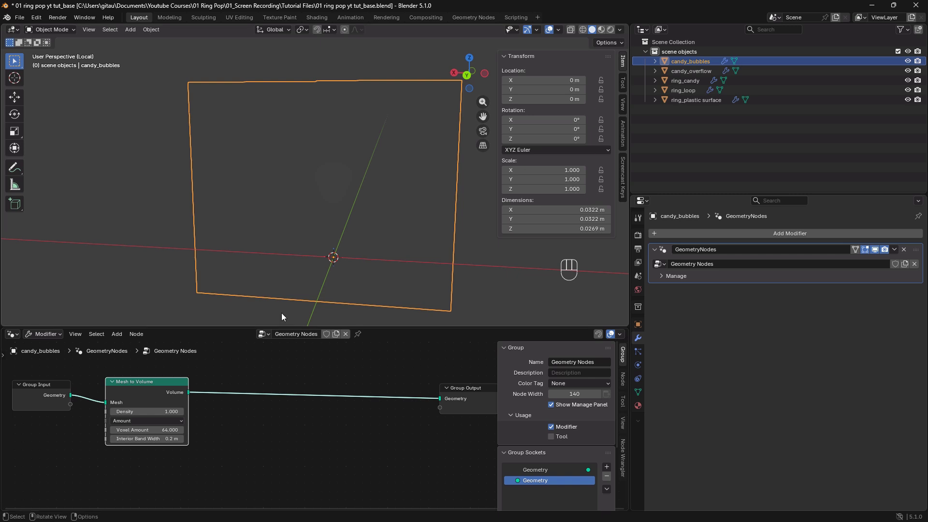
{"action": "middle_click_drag", "start_coordinate": [341, 176], "coordinate": [302, 191], "text": "shift"}
{"action": "middle_click_drag", "start_coordinate": [251, 394], "coordinate": [315, 393]}
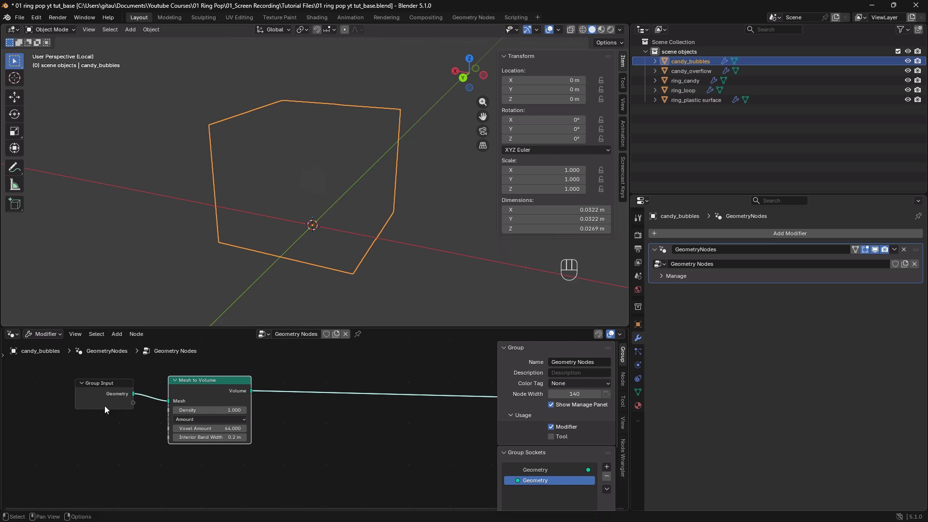
{"action": "left_click_drag", "start_coordinate": [116, 396], "coordinate": [105, 401]}
{"action": "left_click_drag", "start_coordinate": [201, 388], "coordinate": [194, 385]}
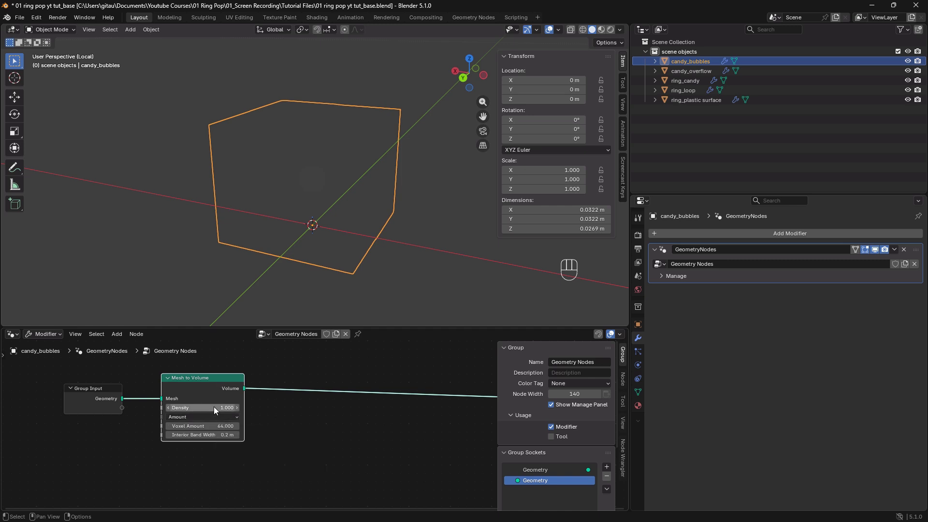
- Set the Mesh to Volume node's density to 2000000
{"action": "left_click", "coordinate": [213, 408]}
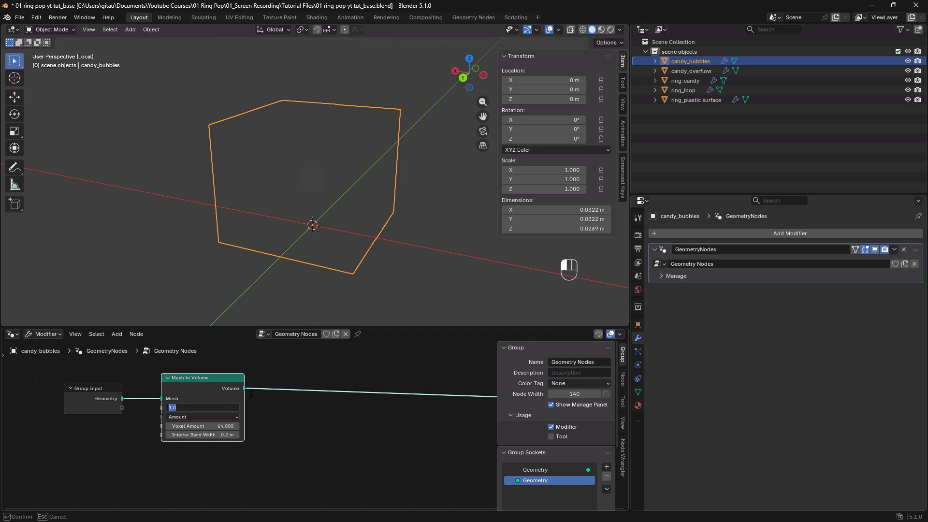
{"action": "type", "text": "20000"}
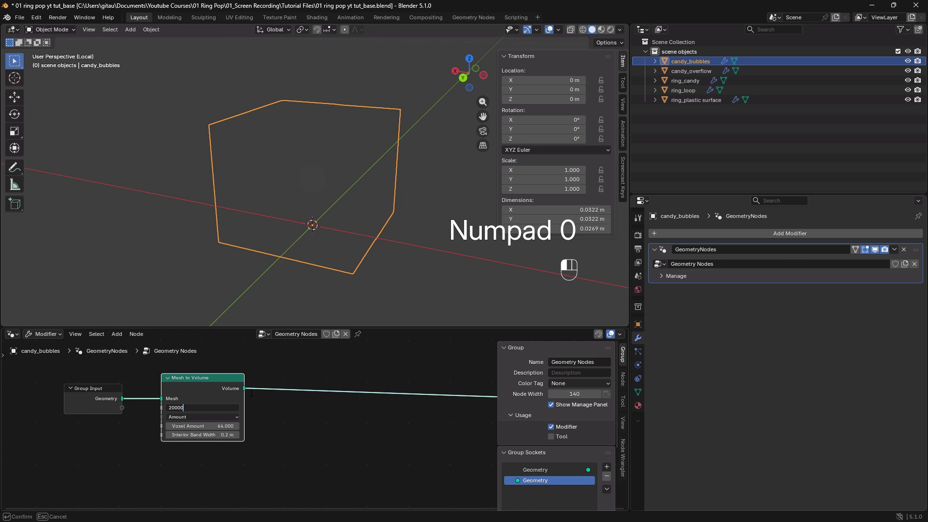
{"action": "type", "text": "00"}
{"action": "key", "text": "Return"}
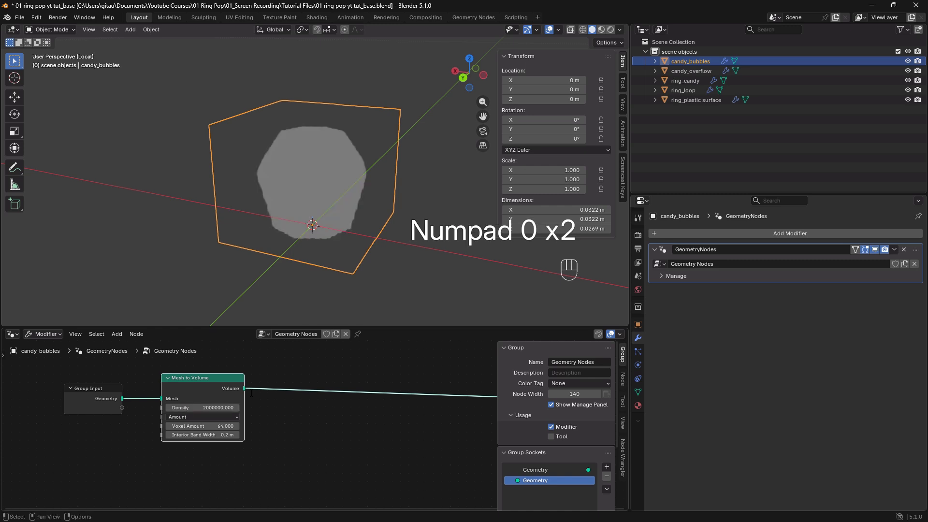
- Switch the Mesh to Volume resolution mode to Size and set the voxel size to 0.0001 m
{"action": "left_click", "coordinate": [194, 418]}
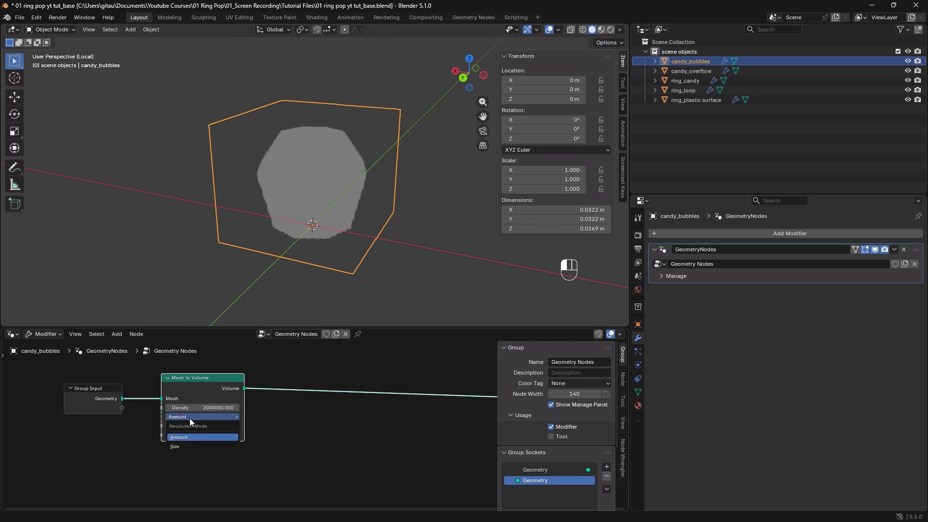
{"action": "left_click", "coordinate": [182, 446]}
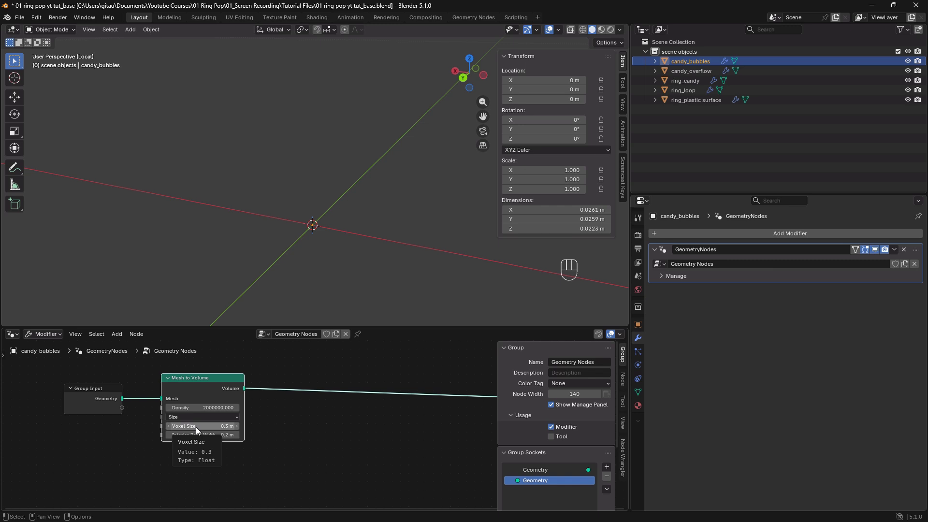
{"action": "left_click", "coordinate": [196, 427]}
{"action": "type", "text": "0"}
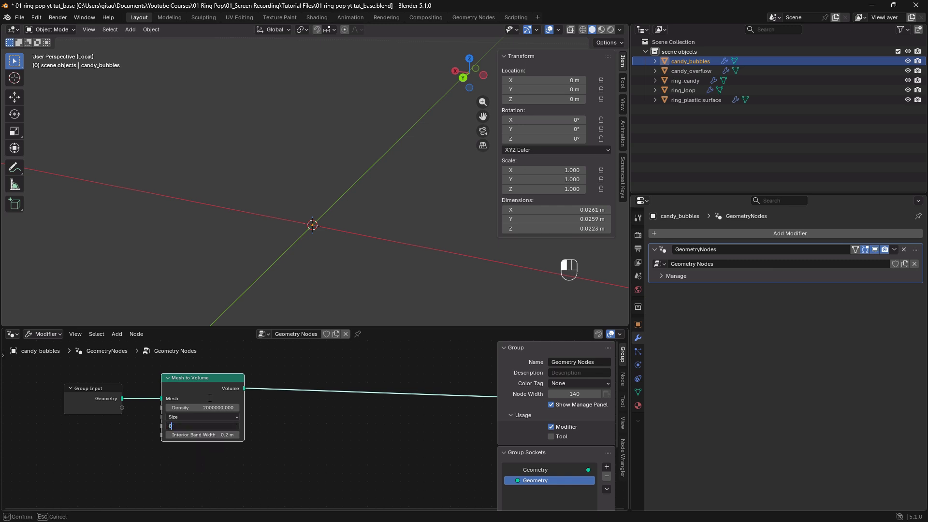
{"action": "type", "text": ".0001"}
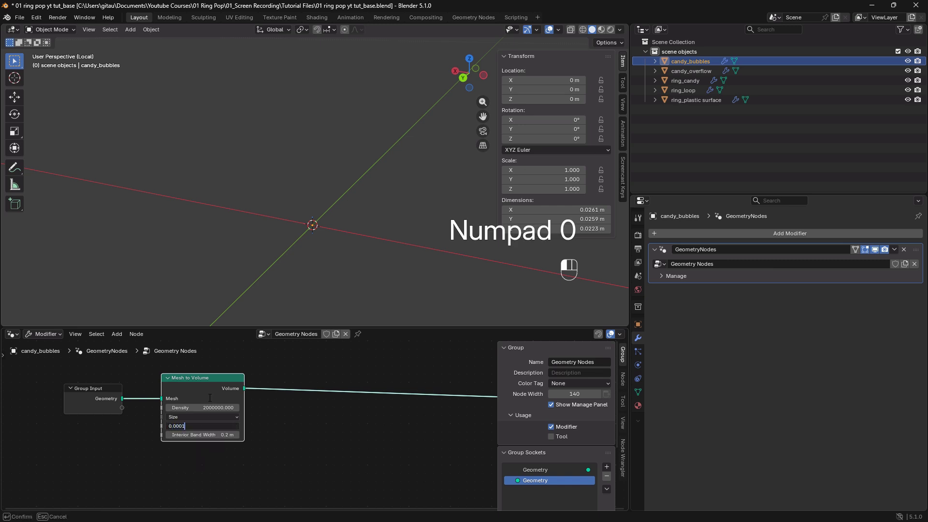
{"action": "key", "text": "Return"}
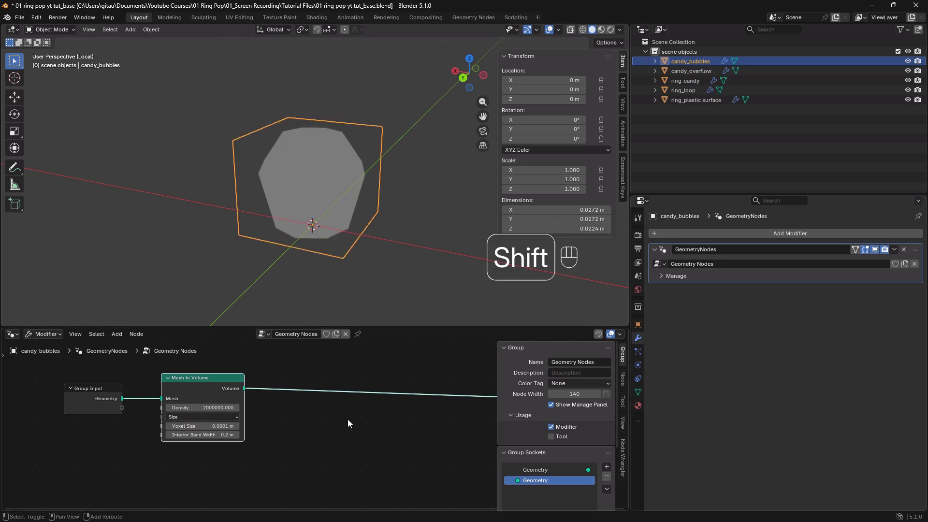
- Move the Group Output node farther from Mesh to Volume to make room for more nodes
{"action": "scroll", "coordinate": [348, 419], "scroll_direction": "right", "scroll_amount": 5, "text": "shift"}
{"action": "left_click_drag", "start_coordinate": [416, 393], "coordinate": [454, 385]}
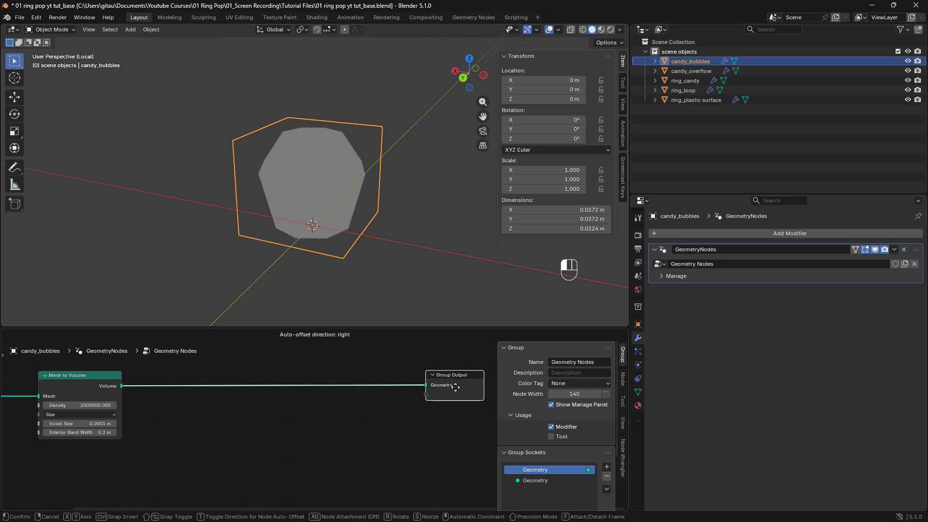
{"action": "left_click", "coordinate": [455, 385]}
{"action": "scroll", "coordinate": [455, 385], "scroll_direction": "left", "scroll_amount": 5, "text": "shift"}
{"action": "scroll", "coordinate": [317, 180], "scroll_direction": "up", "scroll_amount": 3}
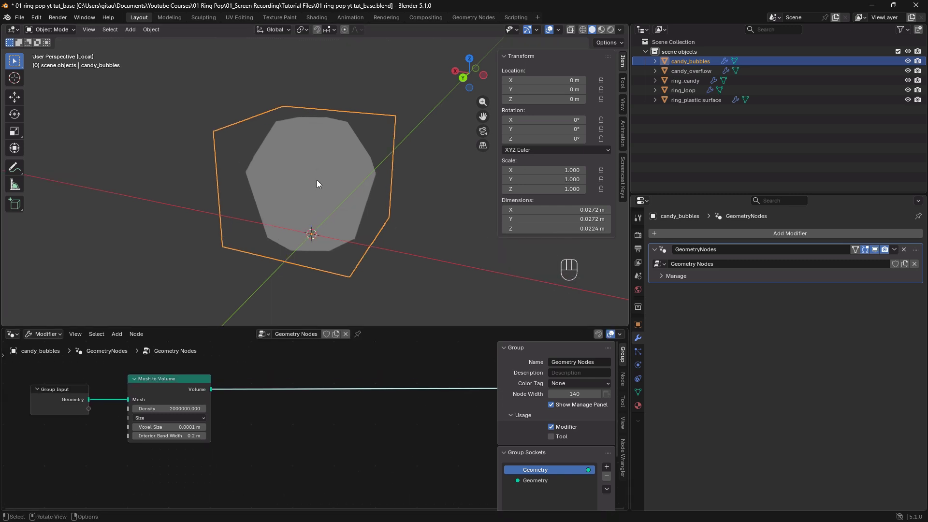
- Insert a Distribute Points in Volume node on the link between Mesh to Volume and Group Output
{"action": "middle_click_drag", "start_coordinate": [343, 177], "coordinate": [332, 205], "text": "shift"}
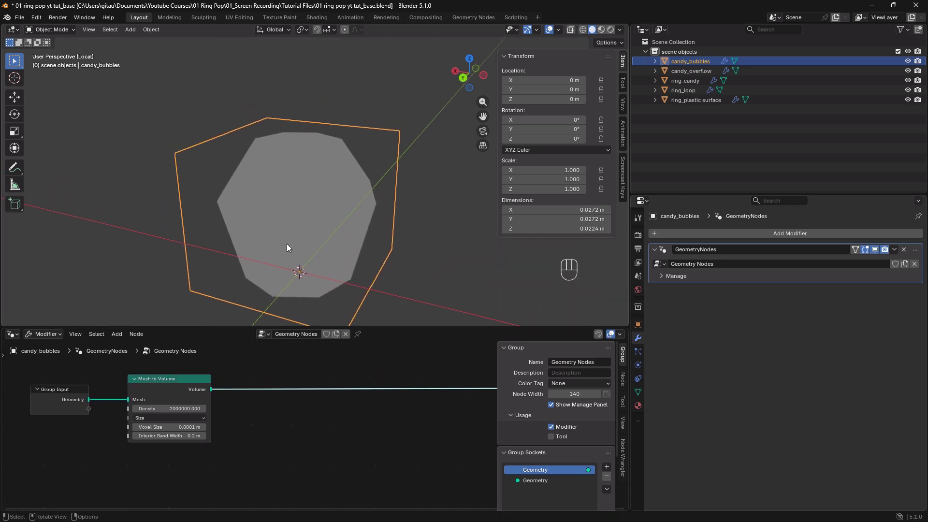
{"action": "middle_click_drag", "start_coordinate": [306, 246], "coordinate": [285, 231], "text": "shift"}
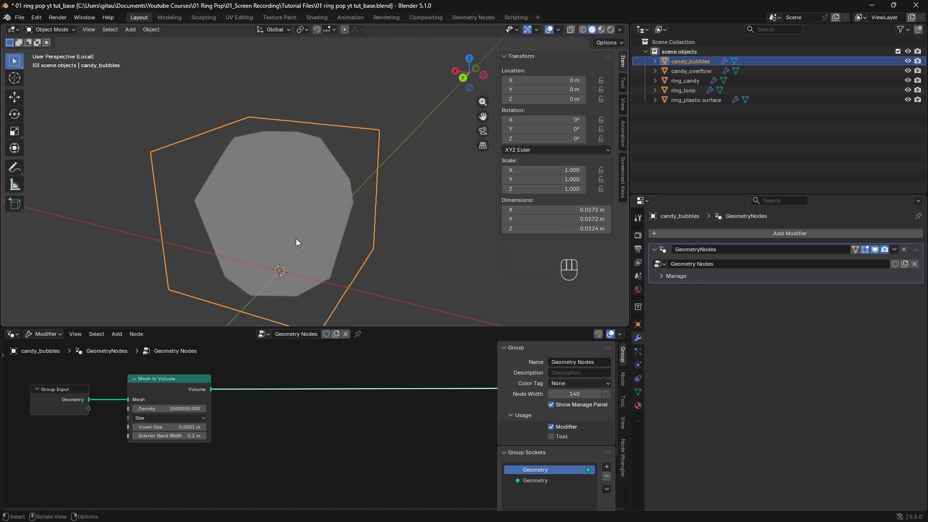
{"action": "mouse_move", "coordinate": [247, 413]}
{"action": "middle_mouse_down"}
{"action": "mouse_move", "coordinate": [253, 407]}
{"action": "mouse_move", "coordinate": [253, 419]}
{"action": "middle_mouse_up"}
{"action": "scroll", "coordinate": [286, 398], "scroll_direction": "down", "scroll_amount": 1}
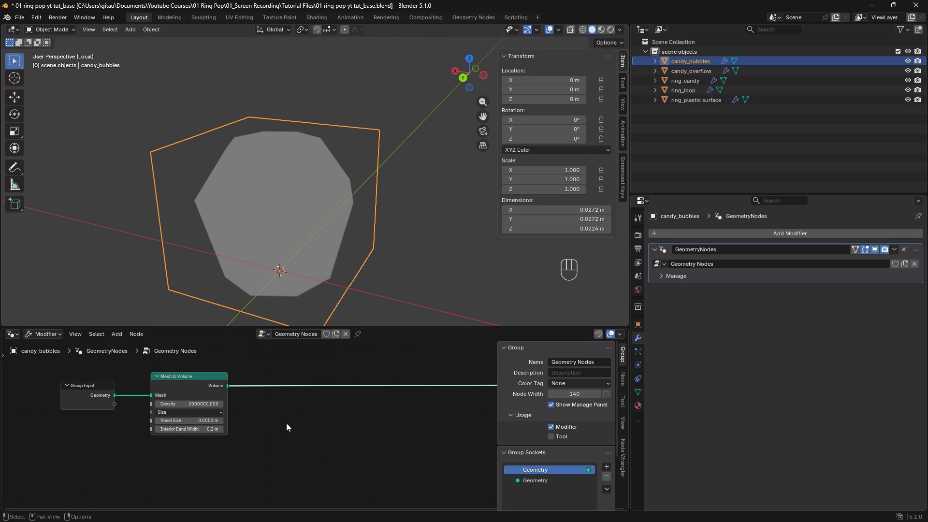
{"action": "key", "text": "shift+a"}
{"action": "mouse_move", "coordinate": [285, 401]}
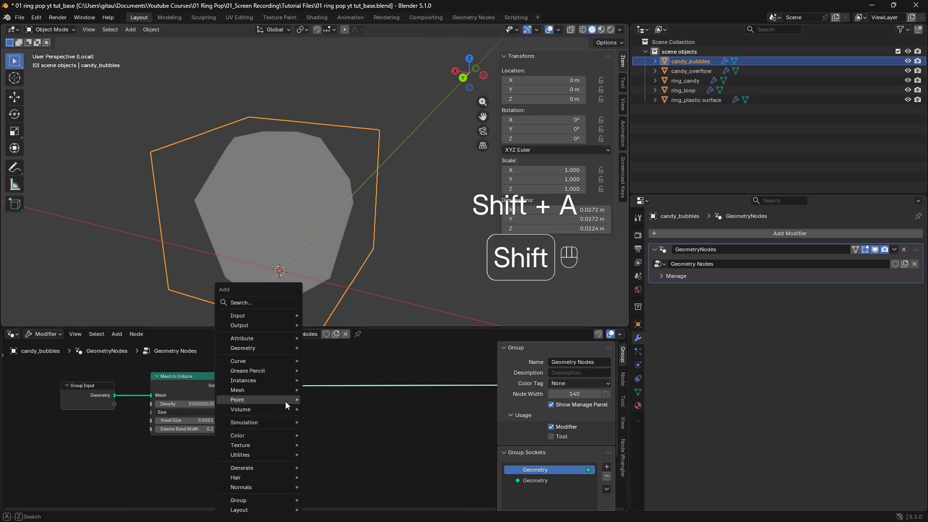
{"action": "type", "text": "dis"}
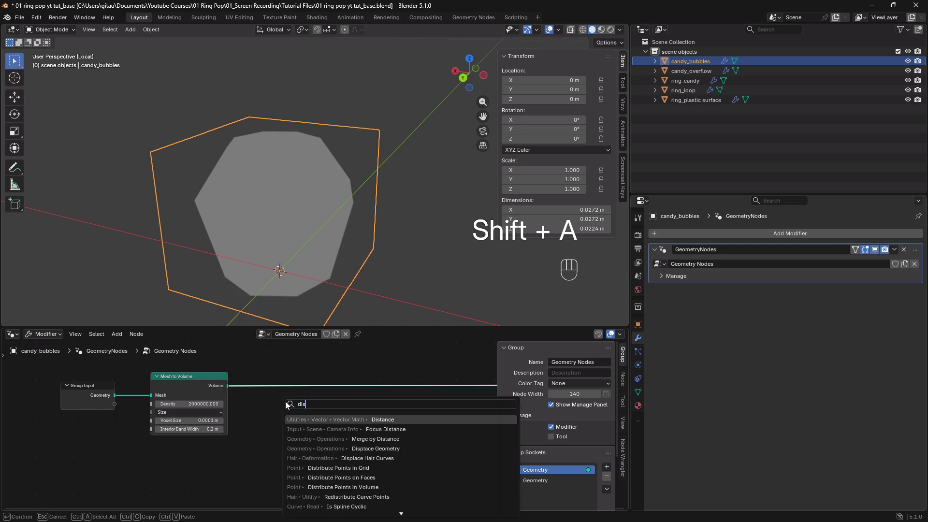
{"action": "type", "text": "tribiu"}
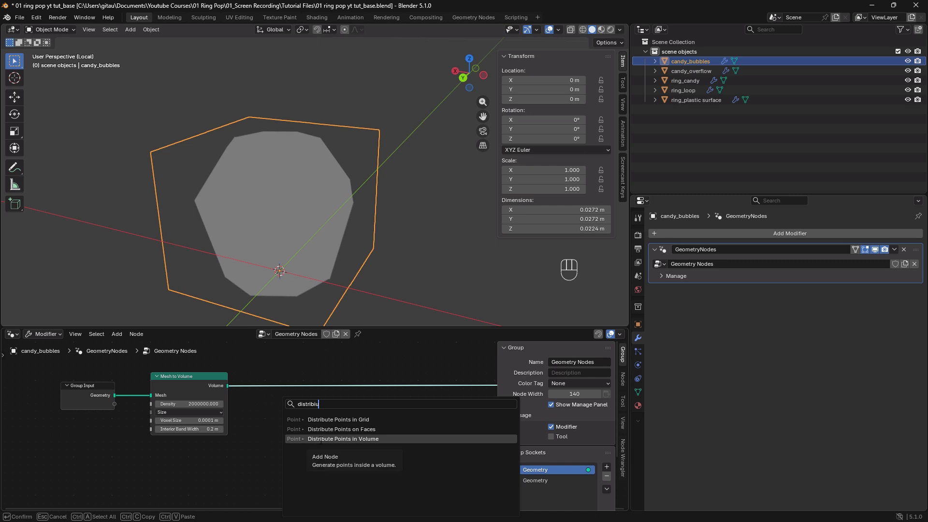
{"action": "left_click", "coordinate": [321, 439]}
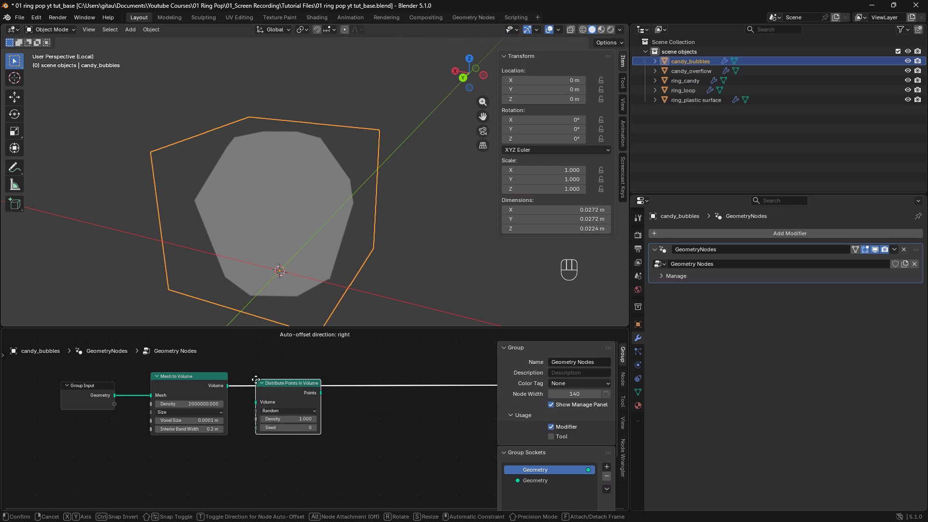
{"action": "left_click", "coordinate": [257, 377]}
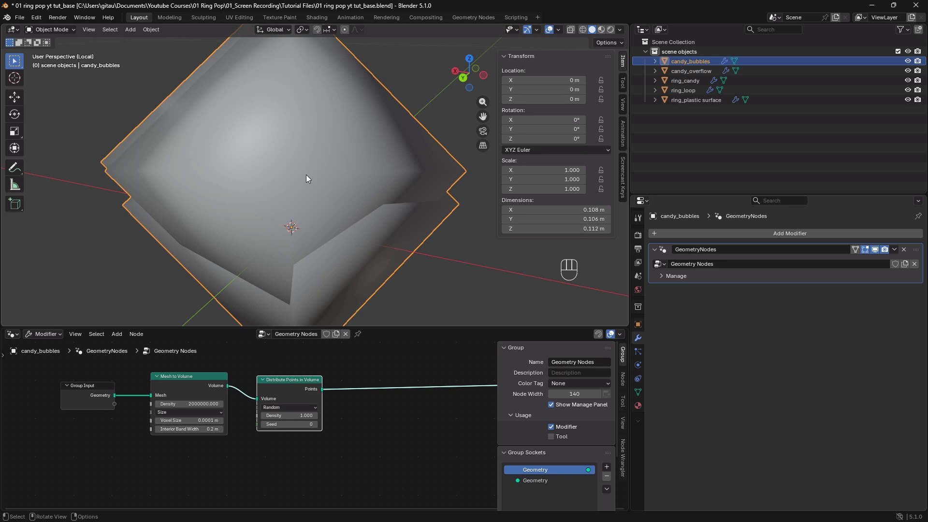
- Examine the points distributed in the candy volume from several angles and distances
{"action": "scroll", "coordinate": [306, 179], "scroll_direction": "up", "scroll_amount": 1}
{"action": "middle_click_drag", "start_coordinate": [365, 420], "coordinate": [323, 425]}
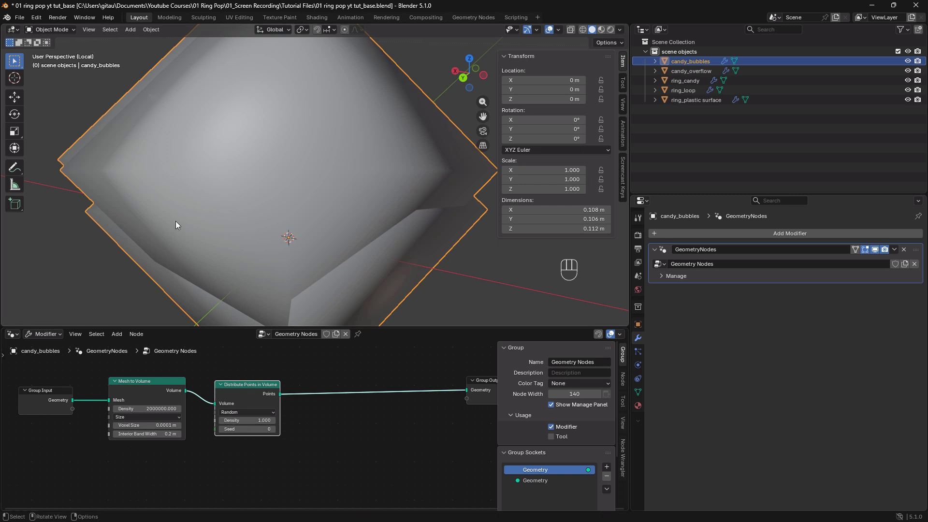
{"action": "middle_click_drag", "start_coordinate": [343, 435], "coordinate": [321, 422]}
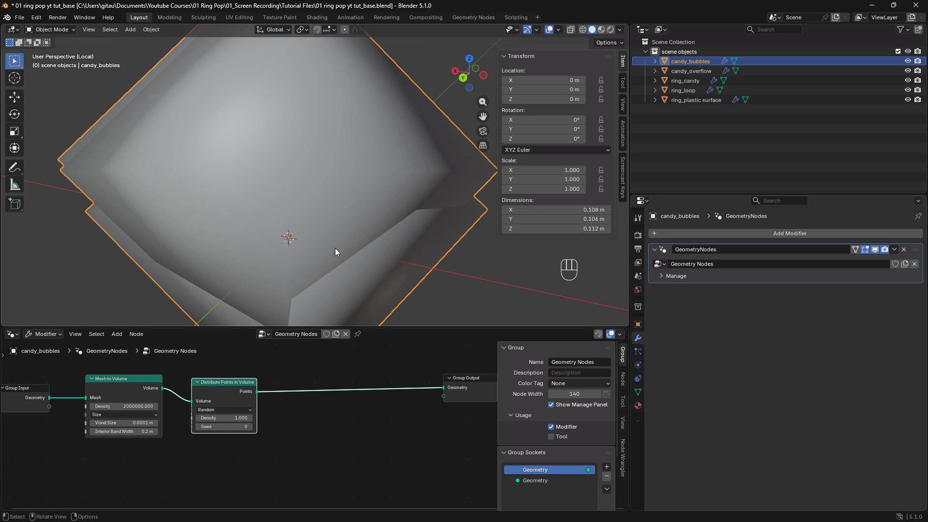
{"action": "middle_click_drag", "start_coordinate": [335, 248], "coordinate": [313, 196]}
{"action": "middle_click_drag", "start_coordinate": [290, 395], "coordinate": [306, 410]}
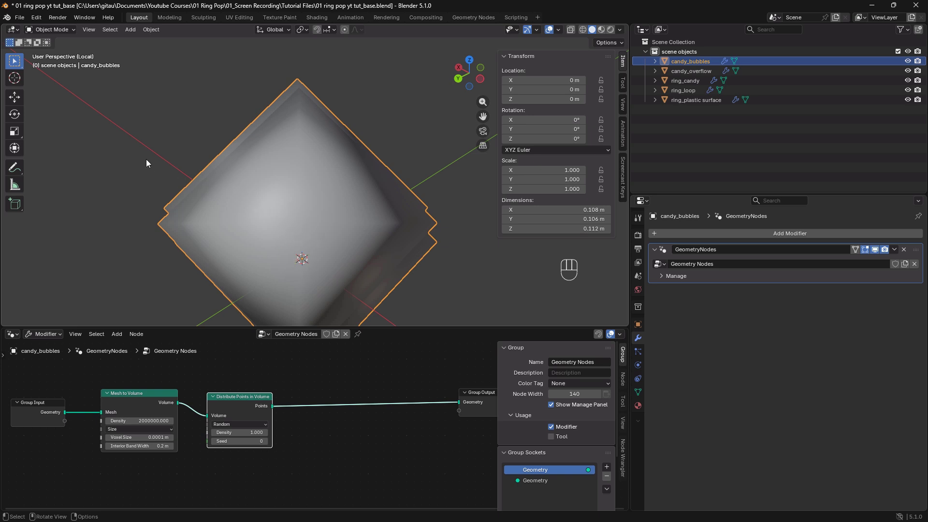
{"action": "scroll", "coordinate": [219, 263], "scroll_direction": "down", "scroll_amount": 3}
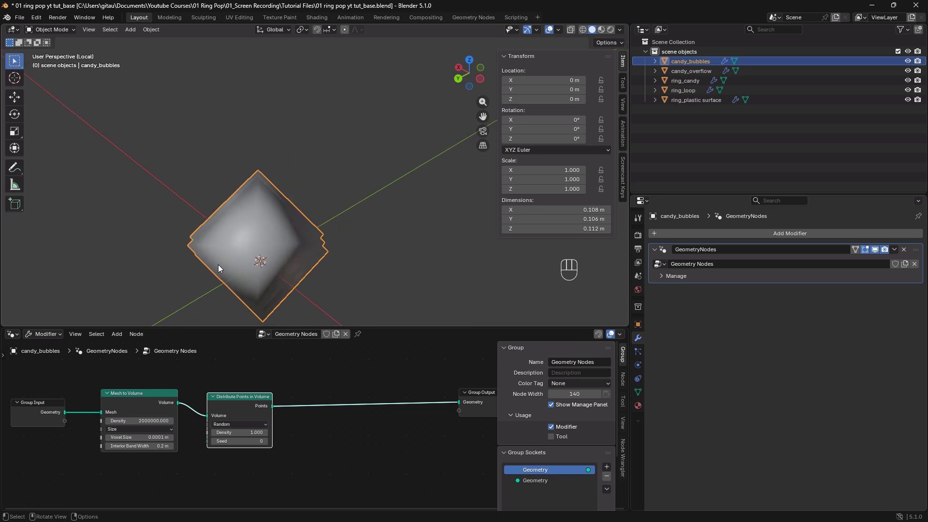
{"action": "middle_click_drag", "start_coordinate": [219, 265], "coordinate": [285, 235]}
{"action": "scroll", "coordinate": [274, 252], "scroll_direction": "down", "scroll_amount": 1}
{"action": "middle_click_drag", "start_coordinate": [313, 416], "coordinate": [319, 394]}
- Insert an Instance on Points node on the link between Distribute Points in Volume and Group Output
{"action": "key", "text": "shift+a"}
{"action": "mouse_move", "coordinate": [321, 409]}
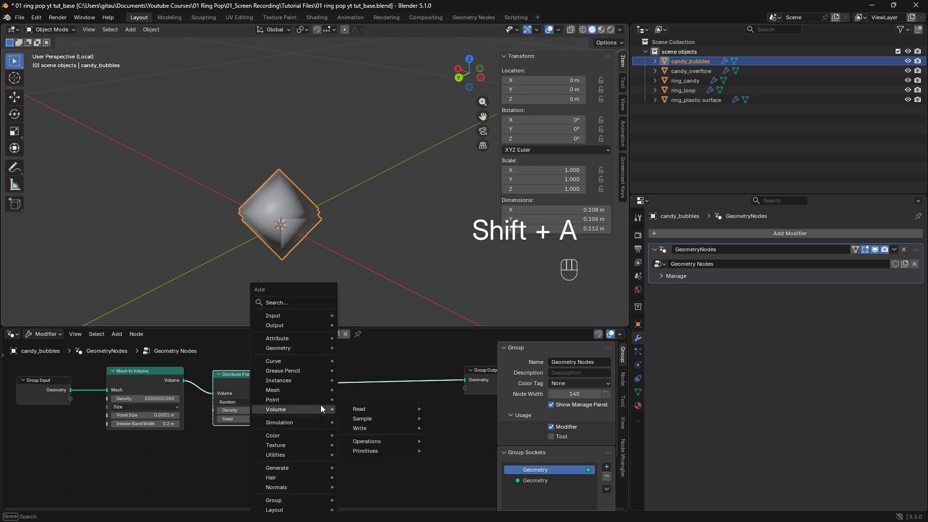
{"action": "type", "text": "instac"}
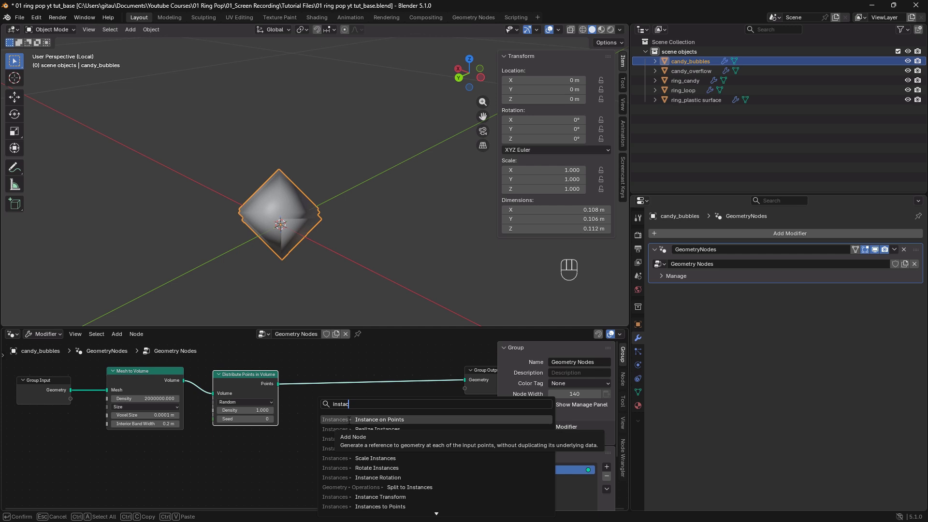
{"action": "left_click", "coordinate": [350, 420]}
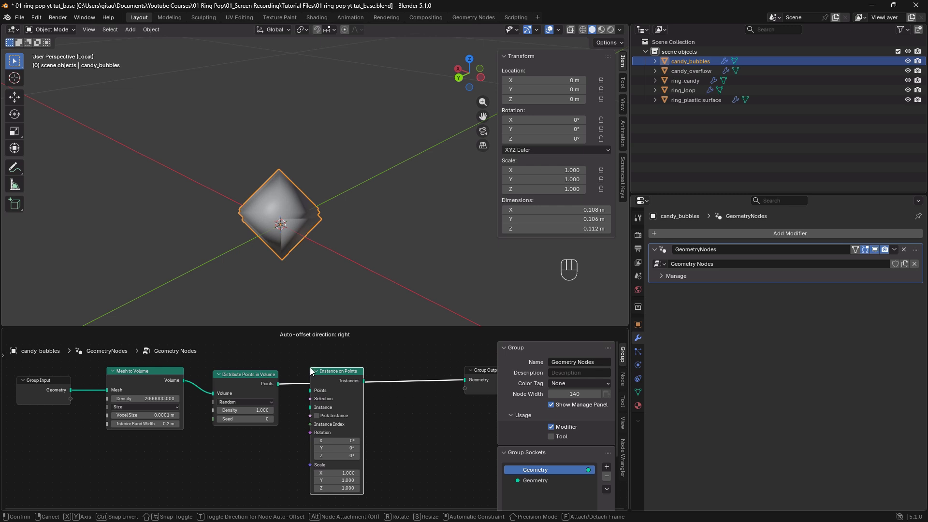
{"action": "left_click", "coordinate": [312, 371]}
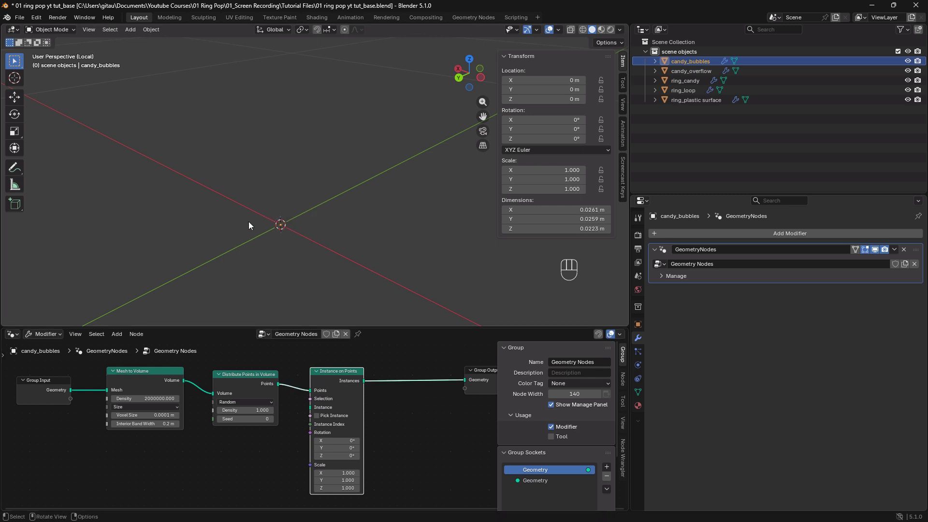
{"action": "middle_click_drag", "start_coordinate": [289, 445], "coordinate": [309, 416]}
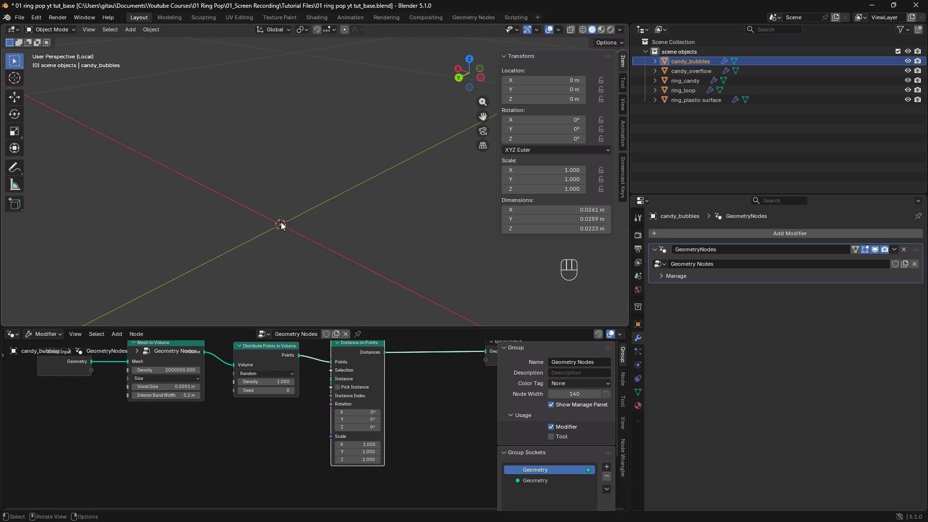
{"action": "middle_click_drag", "start_coordinate": [262, 434], "coordinate": [244, 452]}
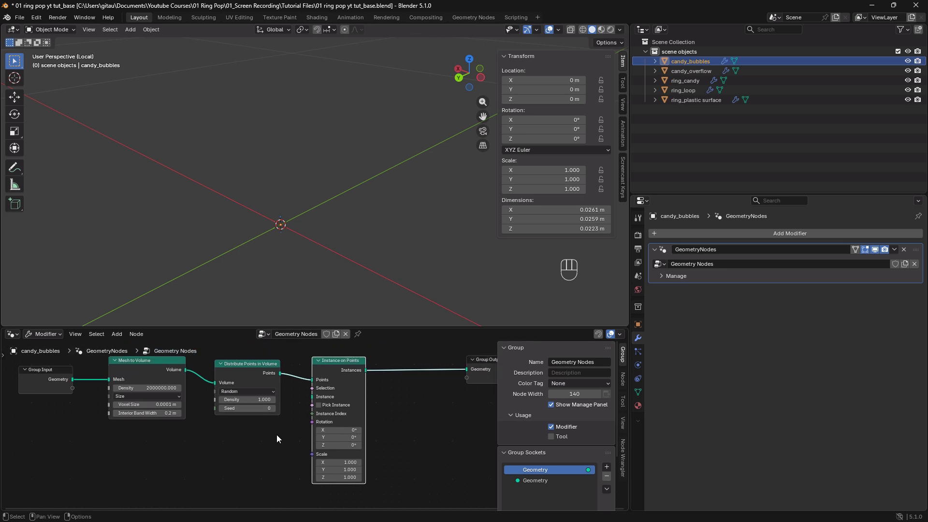
- Set the Density of the Distribute Points in Volume node to 20
{"action": "middle_click_drag", "start_coordinate": [234, 383], "coordinate": [253, 400]}
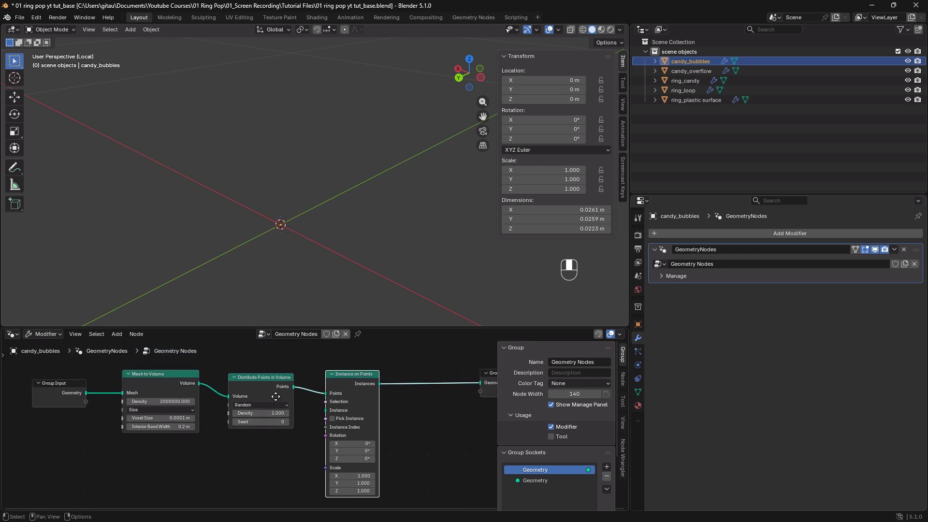
{"action": "left_click", "coordinate": [272, 417]}
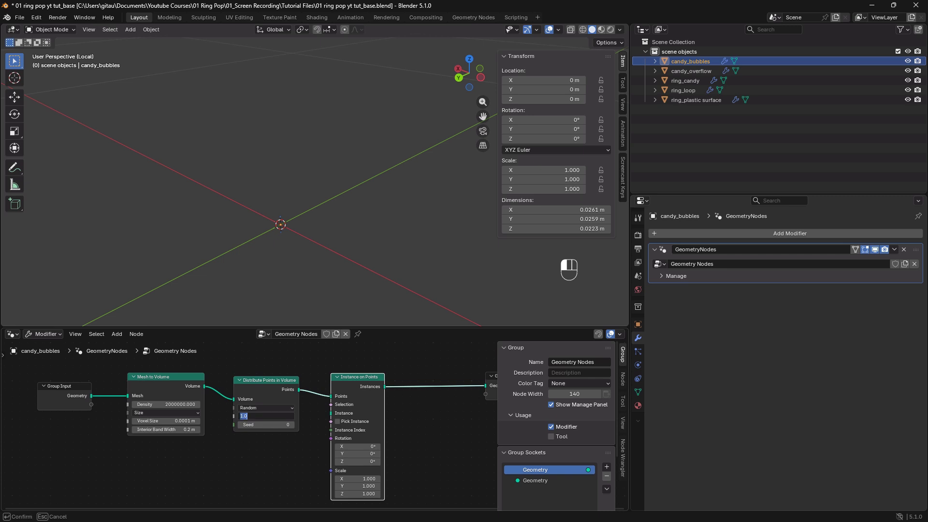
{"action": "type", "text": "20"}
{"action": "key", "text": "Return"}
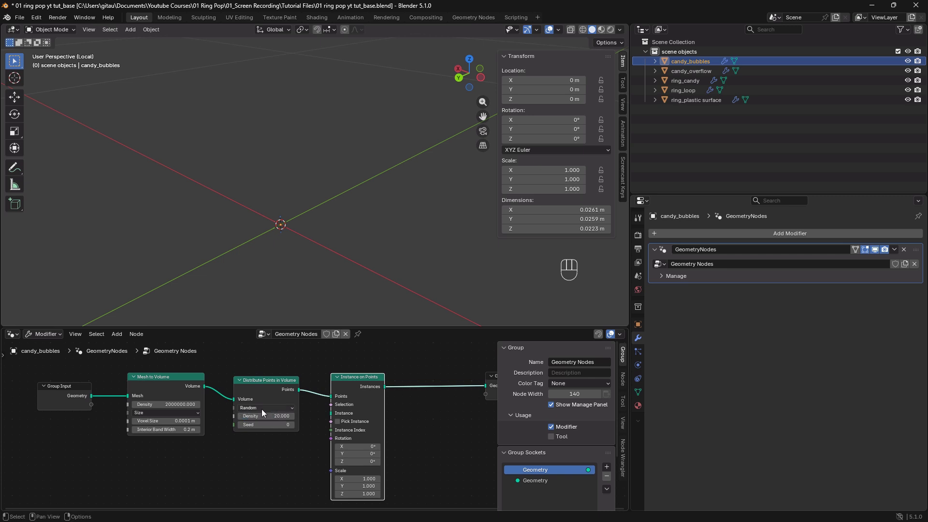
- Add a UV Sphere mesh primitive node below the Mesh to Volume node
{"action": "middle_click_drag", "start_coordinate": [286, 469], "coordinate": [263, 451]}
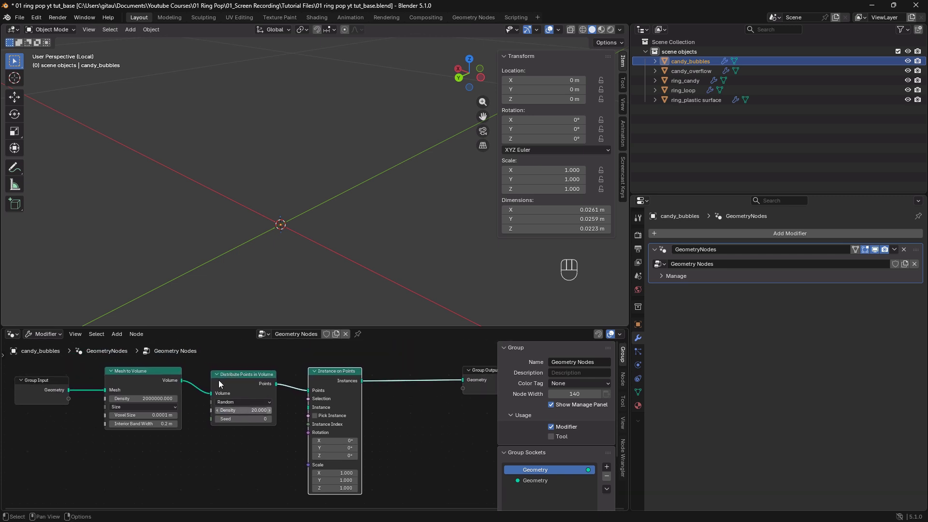
{"action": "middle_click_drag", "start_coordinate": [321, 427], "coordinate": [333, 406]}
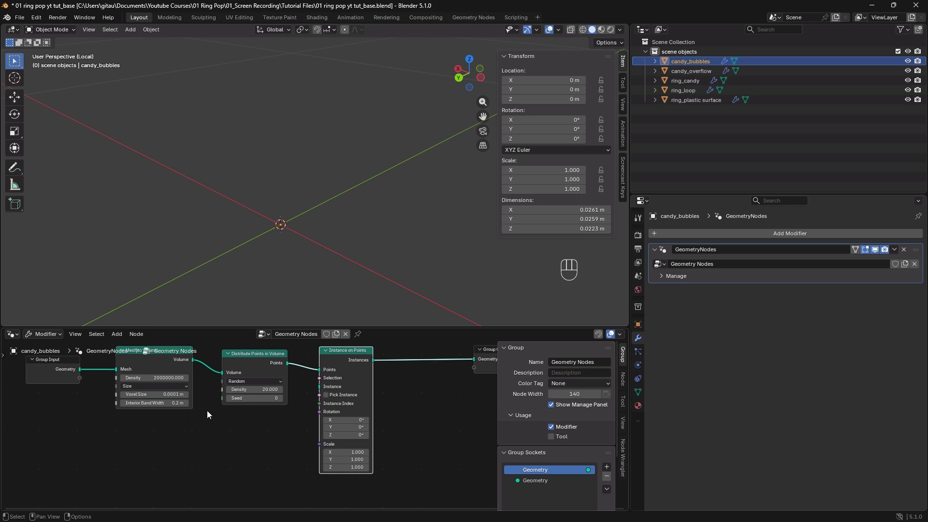
{"action": "middle_click_drag", "start_coordinate": [207, 410], "coordinate": [180, 425]}
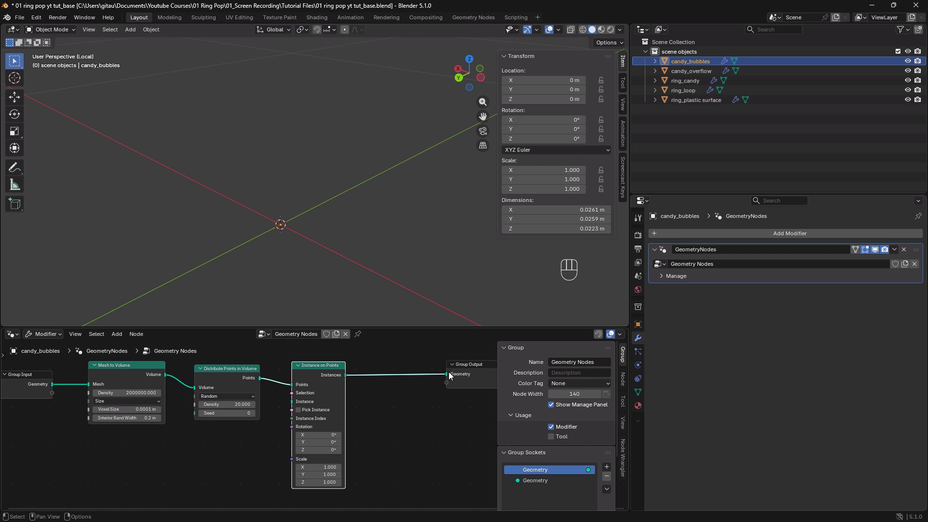
{"action": "middle_click_drag", "start_coordinate": [293, 464], "coordinate": [327, 455]}
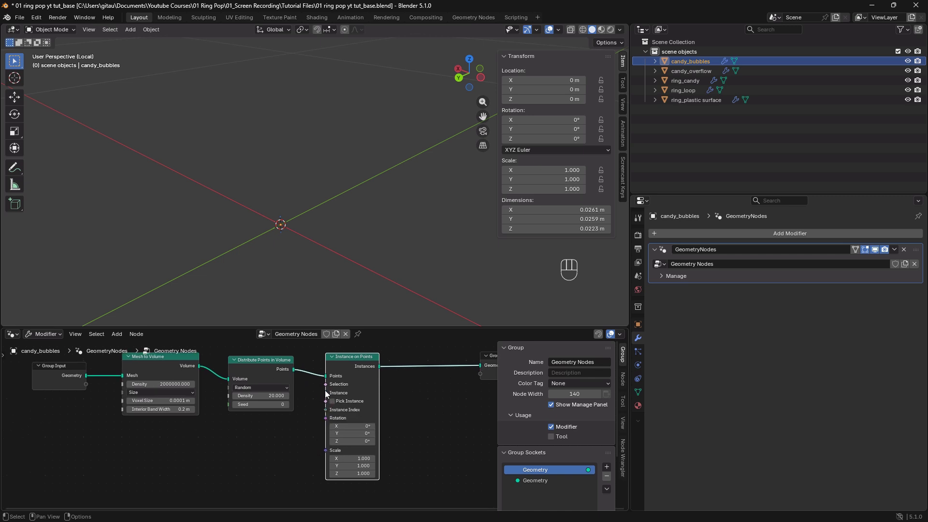
{"action": "middle_click_drag", "start_coordinate": [227, 453], "coordinate": [251, 450]}
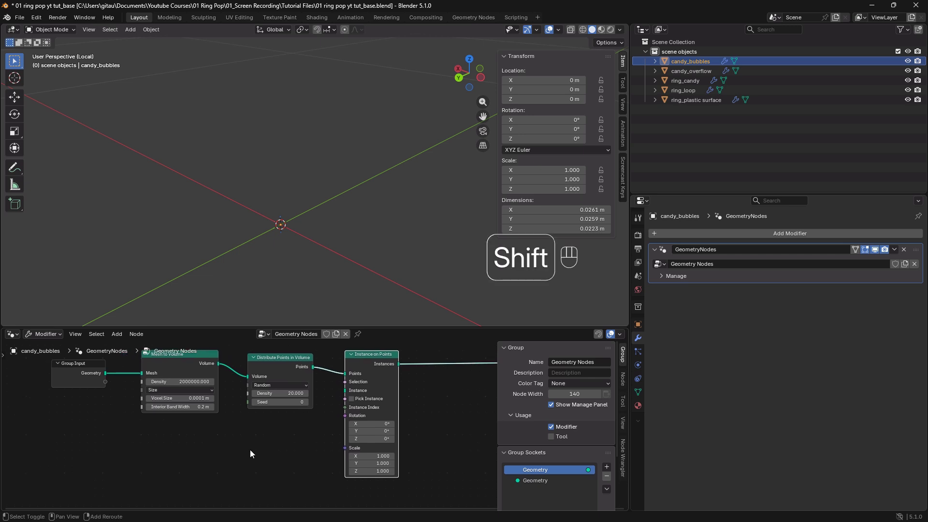
{"action": "key", "text": "shift+a"}
{"action": "mouse_move", "coordinate": [251, 449]}
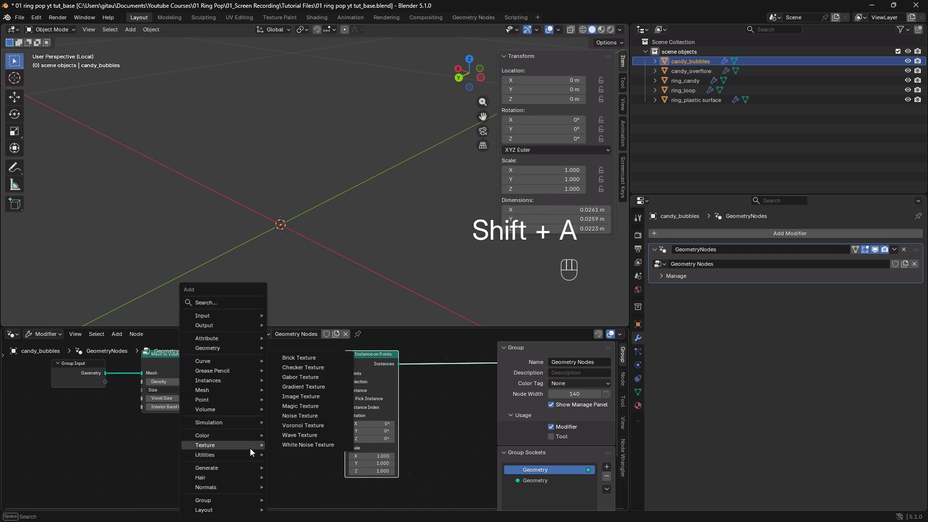
{"action": "type", "text": "sph"}
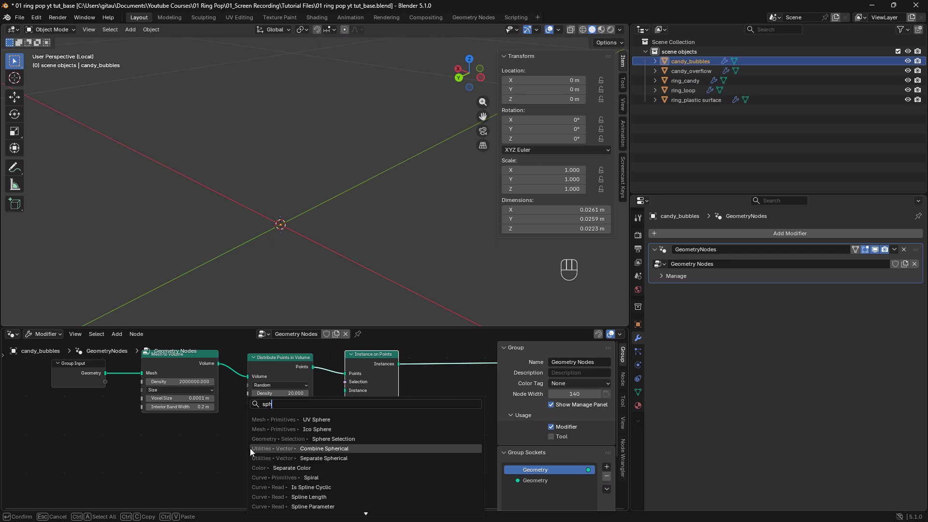
{"action": "type", "text": "er"}
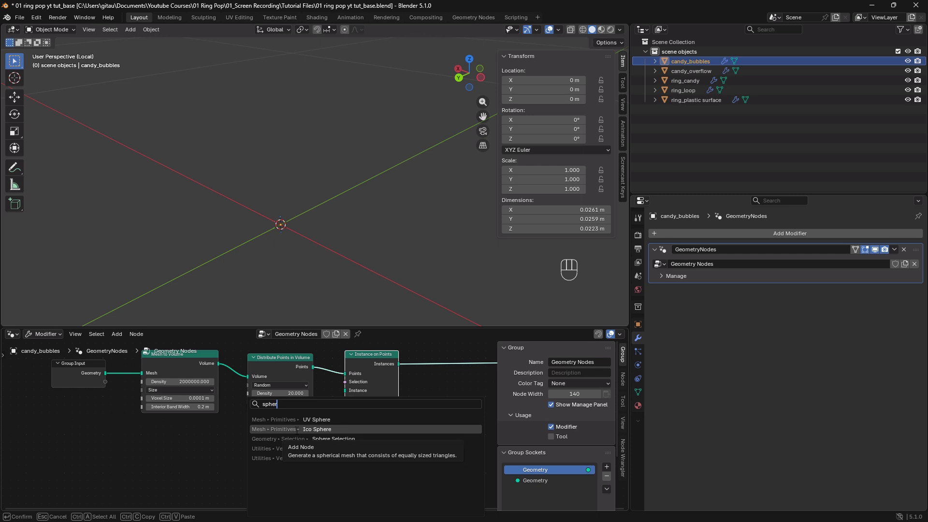
{"action": "left_click", "coordinate": [299, 419]}
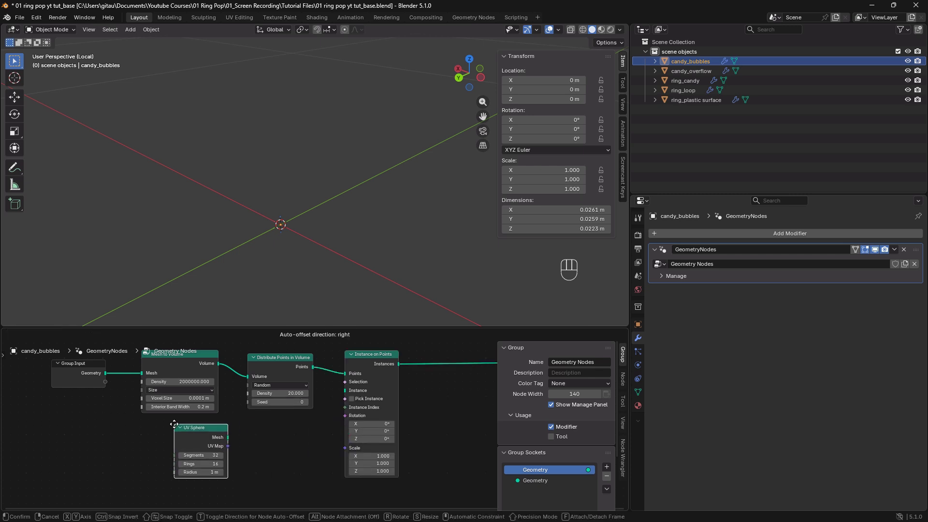
{"action": "left_click", "coordinate": [169, 428]}
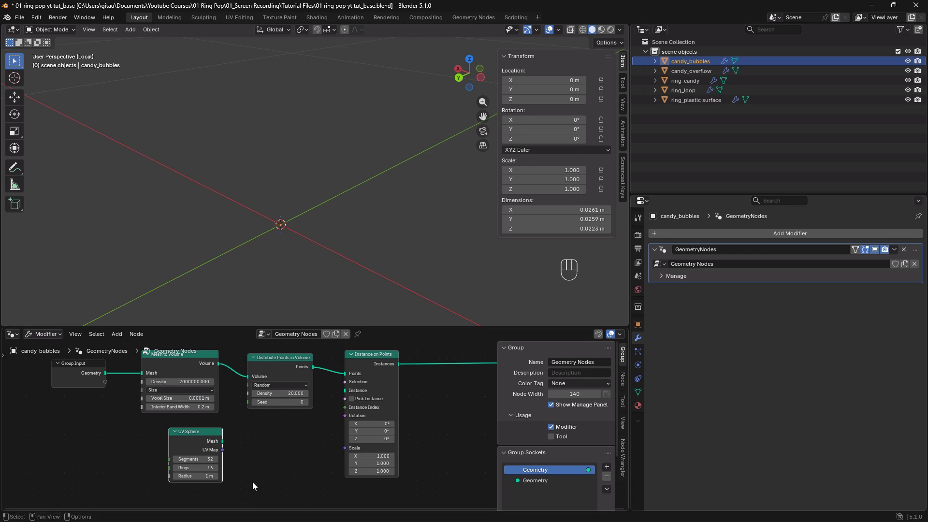
- Set the UV Sphere node to 12 segments and 8 rings
{"action": "scroll", "coordinate": [231, 459], "scroll_direction": "up", "scroll_amount": 3}
{"action": "double_click", "coordinate": [244, 428]}
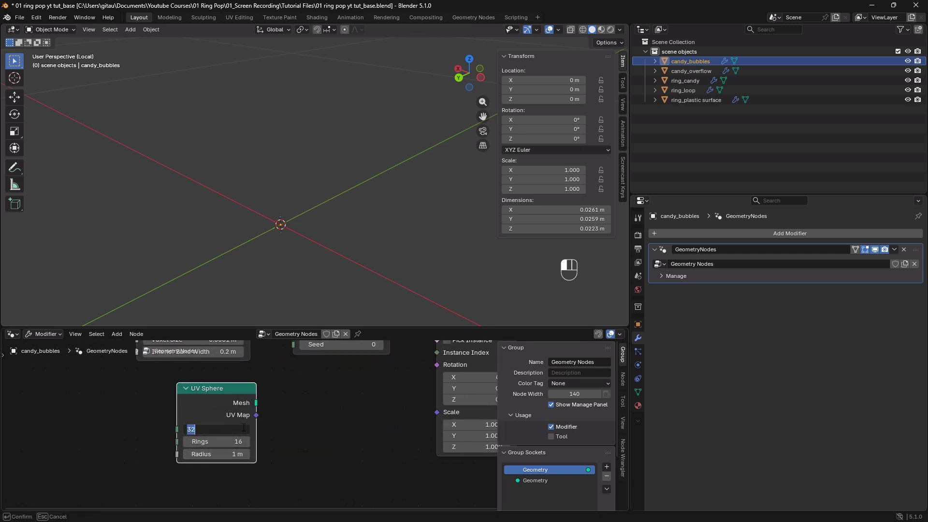
{"action": "type", "text": "12"}
{"action": "key", "text": "Return"}
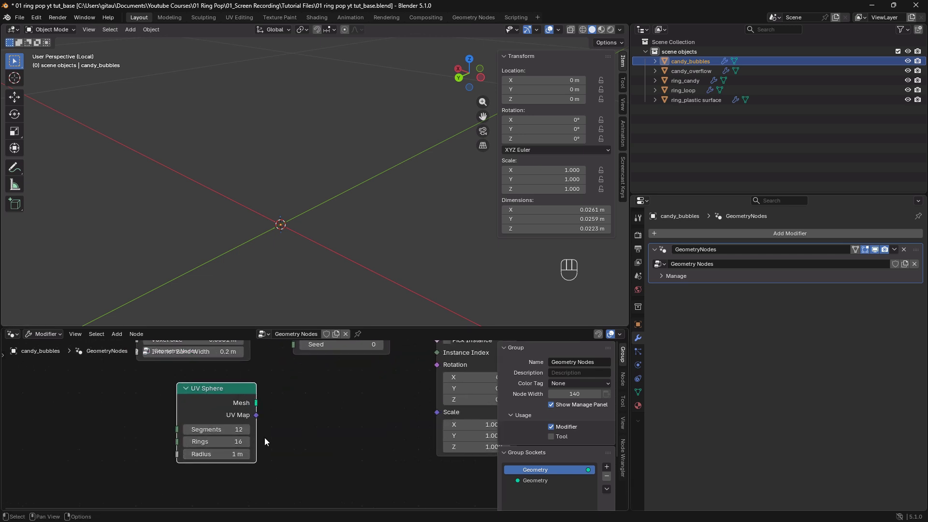
{"action": "double_click", "coordinate": [222, 441]}
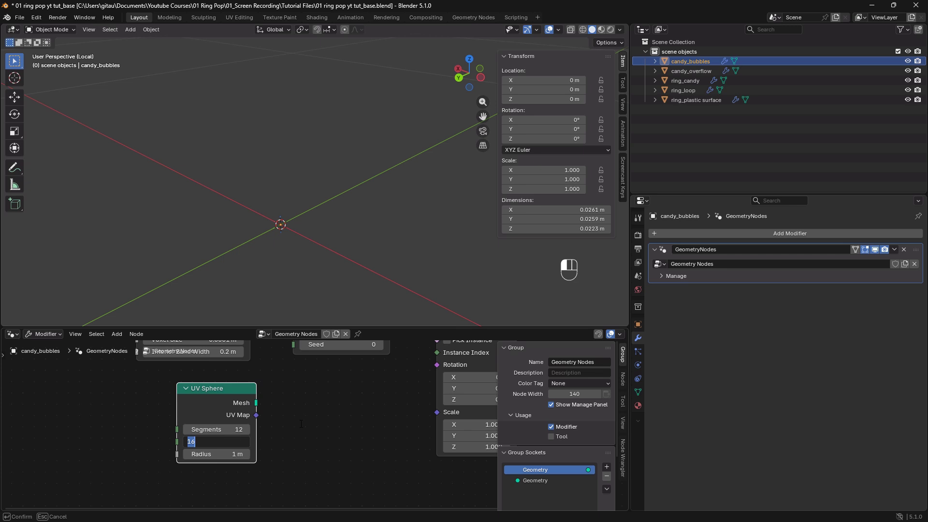
{"action": "type", "text": "8"}
{"action": "key", "text": "Return"}
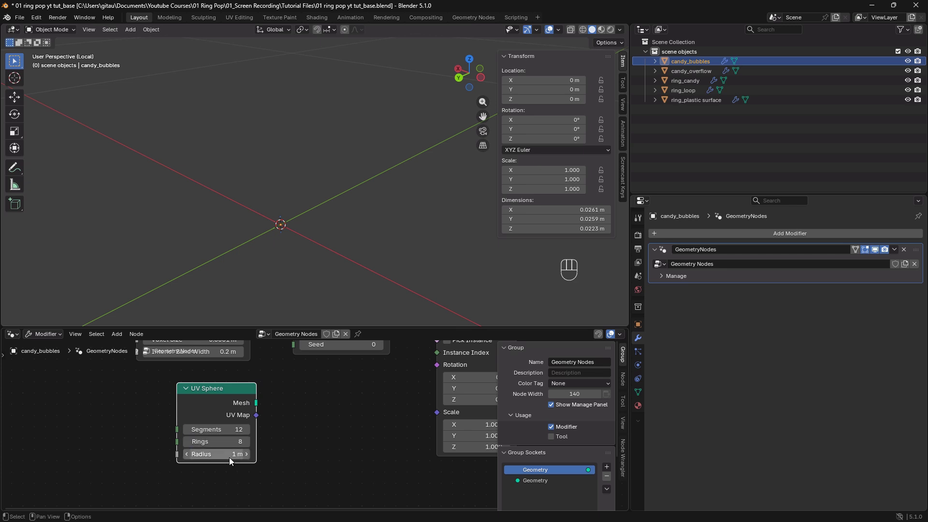
- Set the UV Sphere's radius to 0.1 m and connect its Mesh output to the Instance input of Instance on Points
{"action": "middle_click_drag", "start_coordinate": [258, 444], "coordinate": [216, 466]}
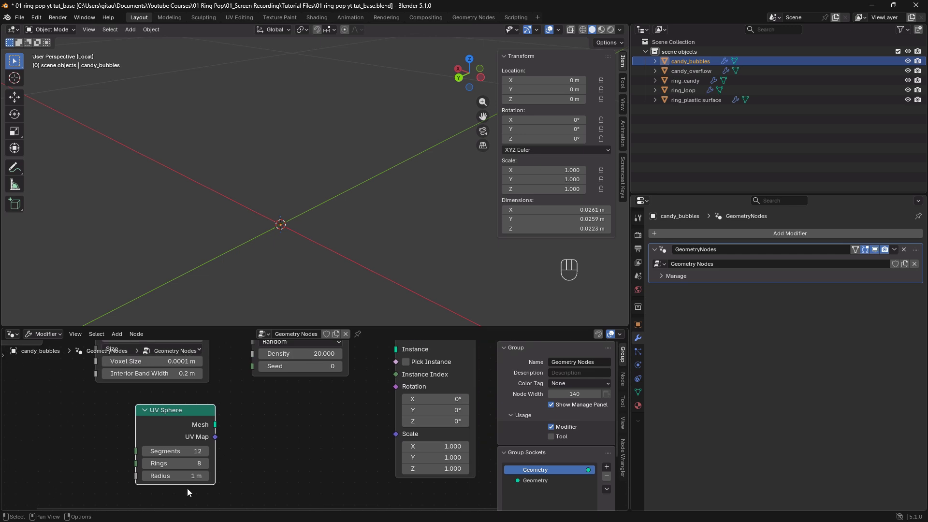
{"action": "double_click", "coordinate": [194, 475]}
{"action": "key", "text": "BackSpace"}
{"action": "type", "text": ".1"}
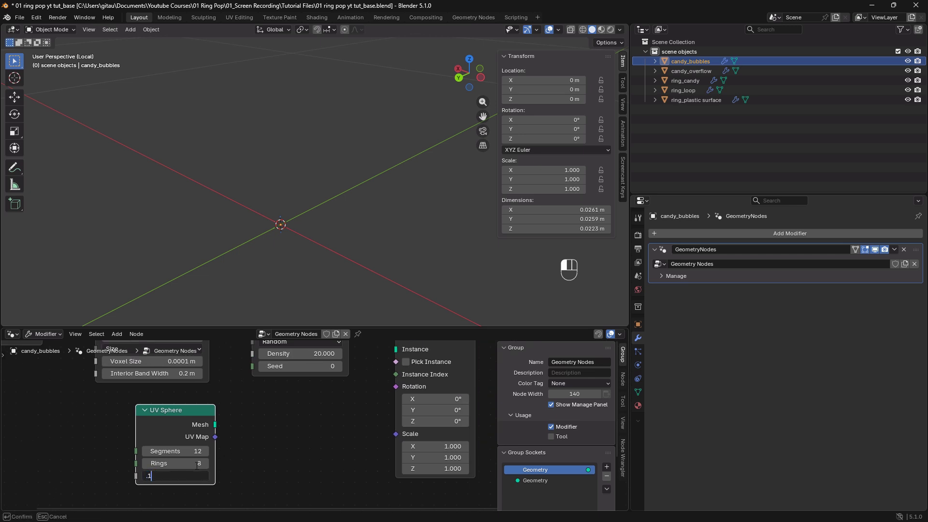
{"action": "key", "text": "Return"}
{"action": "scroll", "coordinate": [262, 428], "scroll_direction": "down", "scroll_amount": 1}
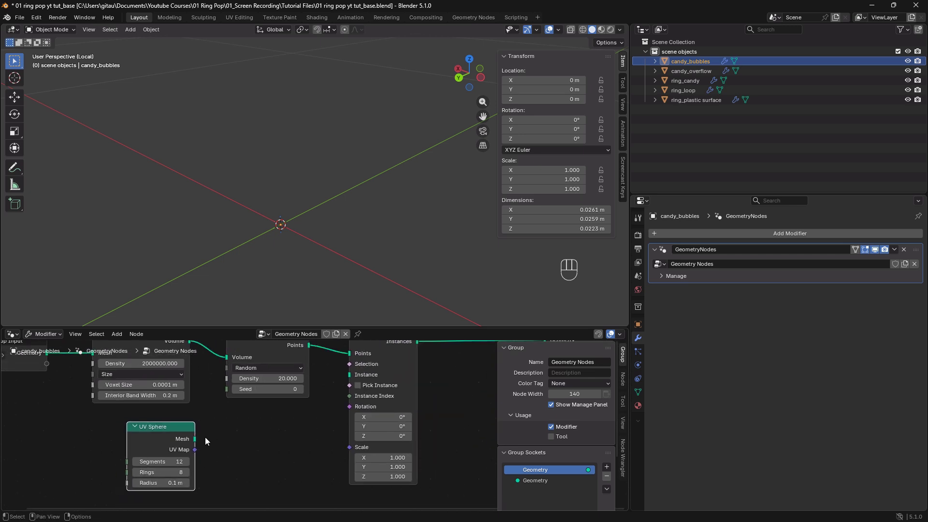
{"action": "left_click_drag", "start_coordinate": [194, 439], "coordinate": [297, 228]}
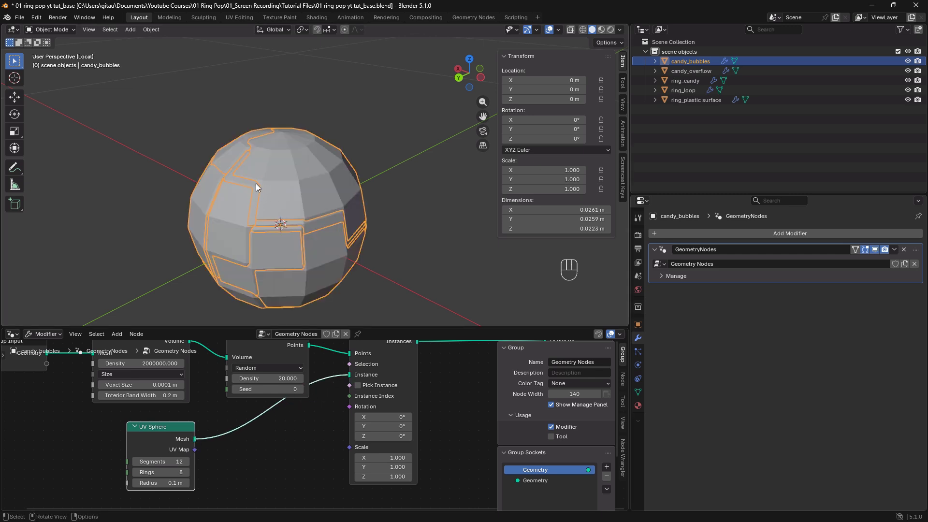
- Try a radius of 0.05 m on the UV Sphere node
{"action": "middle_click_drag", "start_coordinate": [255, 231], "coordinate": [276, 245]}
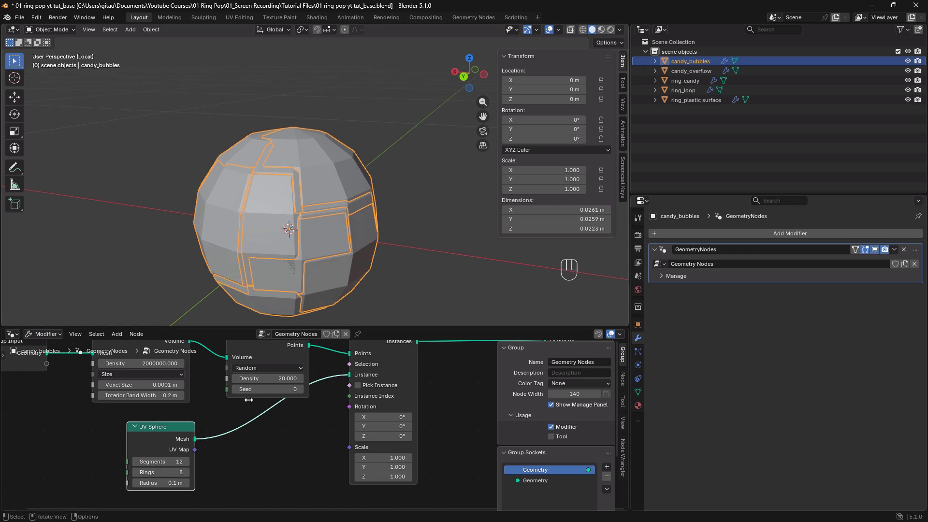
{"action": "left_click", "coordinate": [158, 481]}
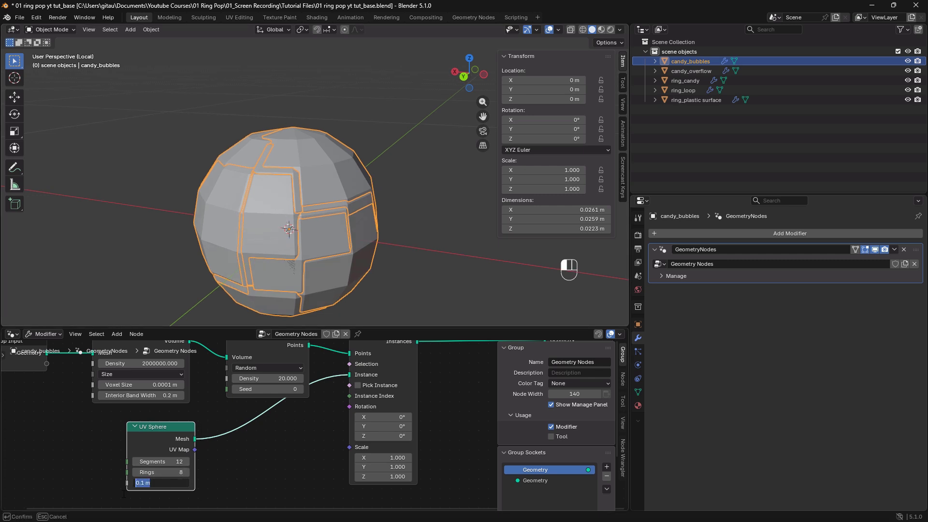
{"action": "type", "text": "0.05"}
{"action": "key", "text": "Return"}
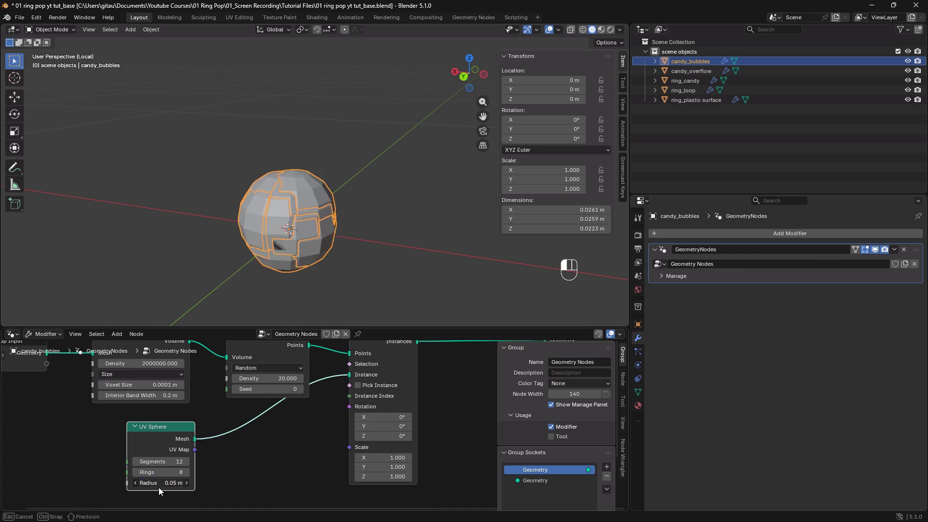
- Set the UV Sphere's radius to 0.0005 m and inspect the resulting bubbles
{"action": "left_click", "coordinate": [160, 485]}
{"action": "type", "text": ".0005"}
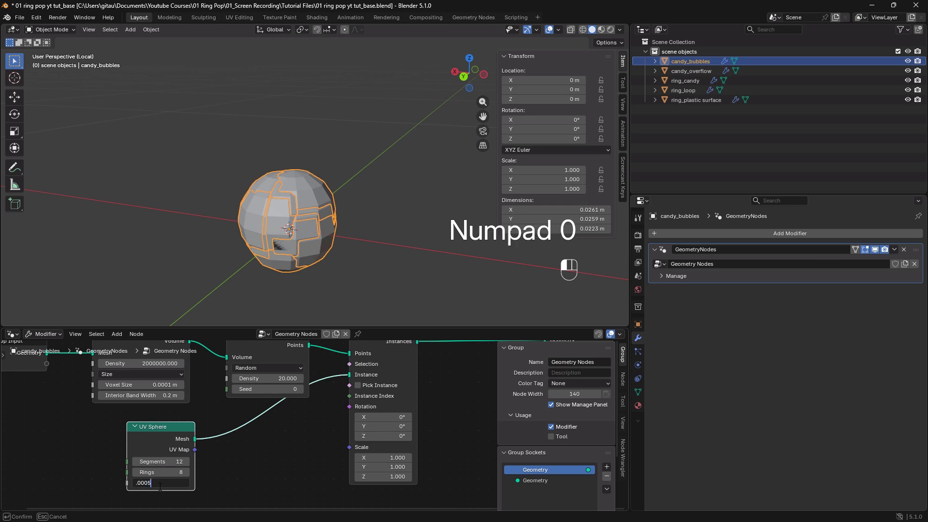
{"action": "key", "text": "Return"}
{"action": "scroll", "coordinate": [292, 222], "scroll_direction": "up", "scroll_amount": 6}
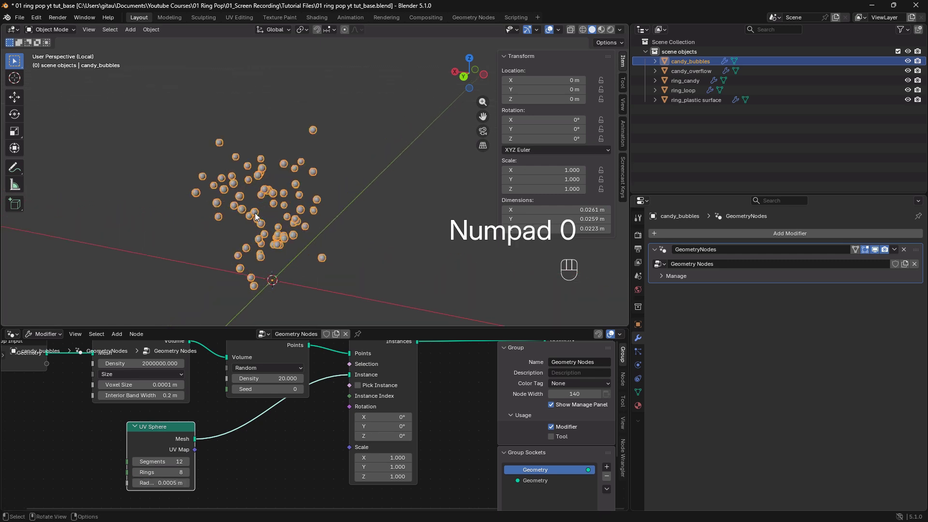
{"action": "scroll", "coordinate": [255, 213], "scroll_direction": "up", "scroll_amount": 3}
{"action": "scroll", "coordinate": [255, 214], "scroll_direction": "down", "scroll_amount": 3}
{"action": "scroll", "coordinate": [255, 214], "scroll_direction": "down", "scroll_amount": 1}
{"action": "scroll", "coordinate": [254, 214], "scroll_direction": "up", "scroll_amount": 4}
{"action": "scroll", "coordinate": [255, 214], "scroll_direction": "down", "scroll_amount": 3}
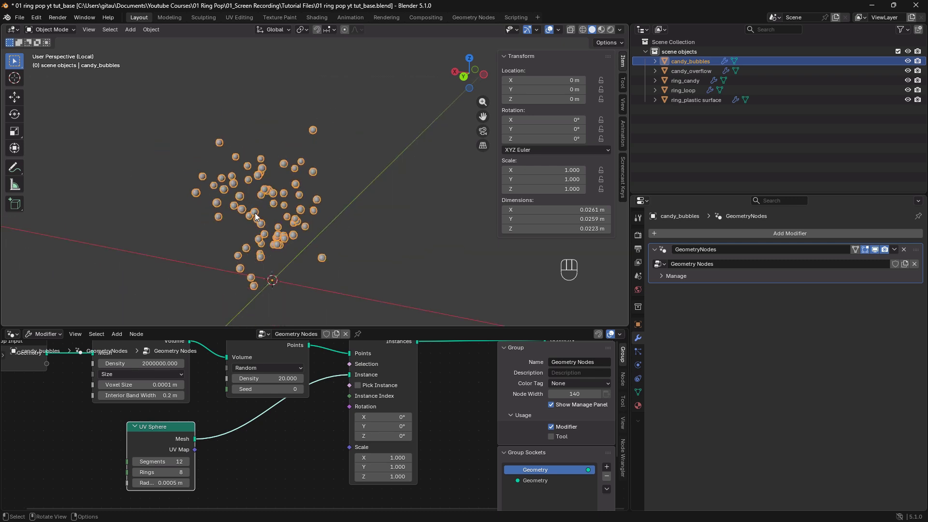
{"action": "scroll", "coordinate": [252, 409], "scroll_direction": "down", "scroll_amount": 2}
- Move the Group Input and Mesh to Volume nodes farther from Distribute Points in Volume
{"action": "middle_click_drag", "start_coordinate": [252, 410], "coordinate": [304, 444]}
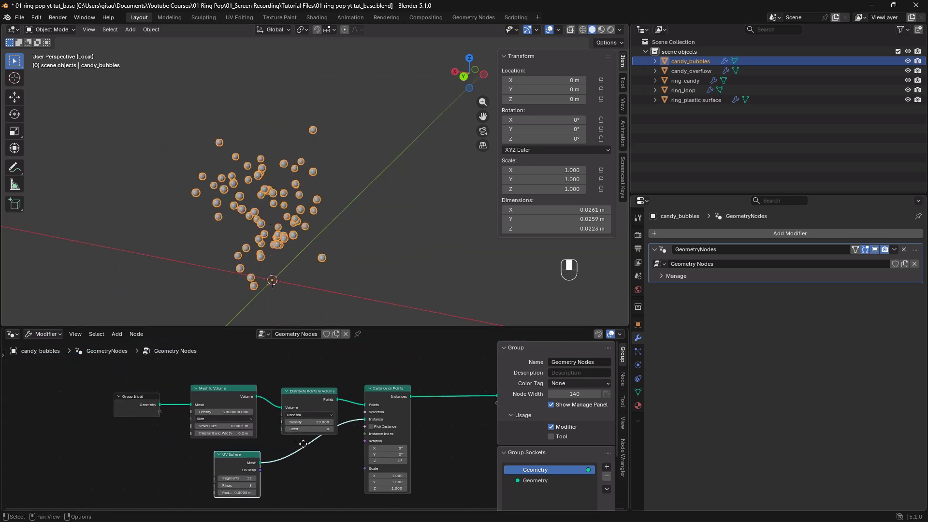
{"action": "left_click_drag", "start_coordinate": [135, 404], "coordinate": [103, 400]}
{"action": "left_click_drag", "start_coordinate": [214, 396], "coordinate": [186, 389]}
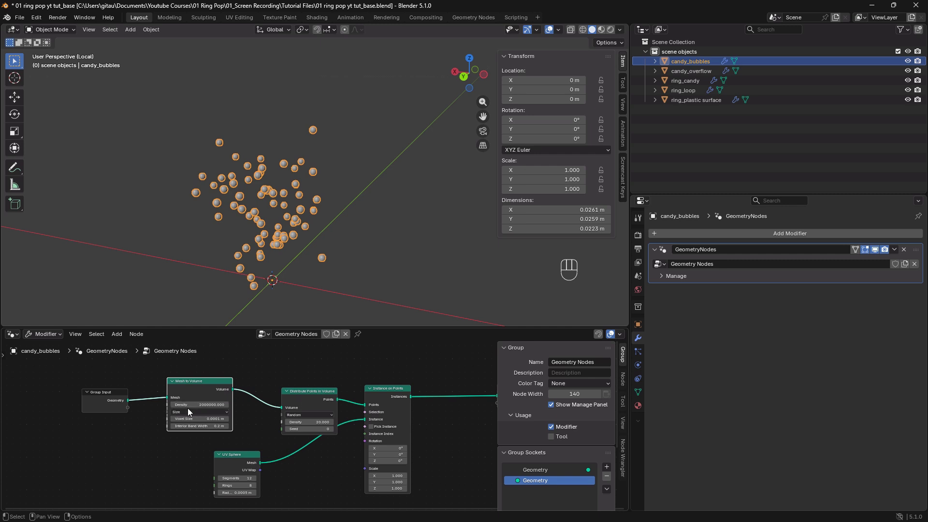
- Check the Resolution Mode options of the Mesh to Volume node
{"action": "scroll", "coordinate": [186, 408], "scroll_direction": "up", "scroll_amount": 2}
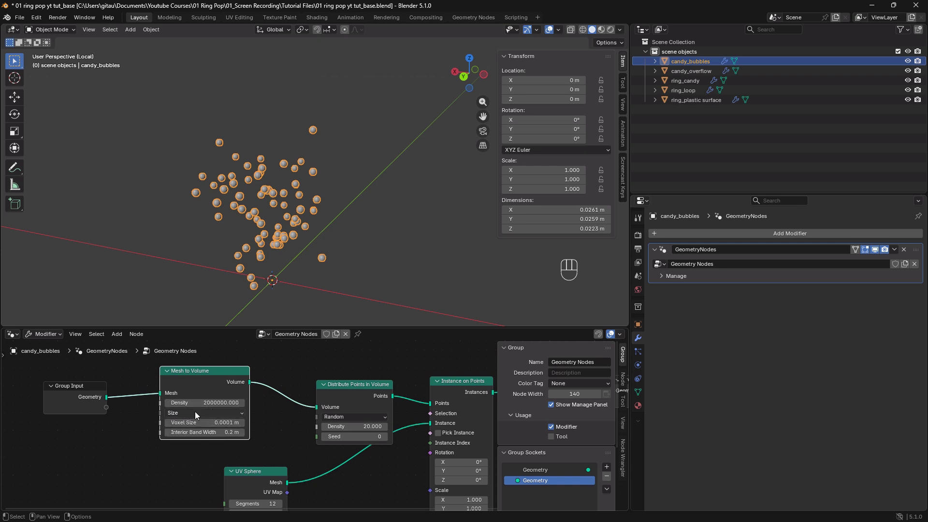
{"action": "left_click", "coordinate": [197, 412]}
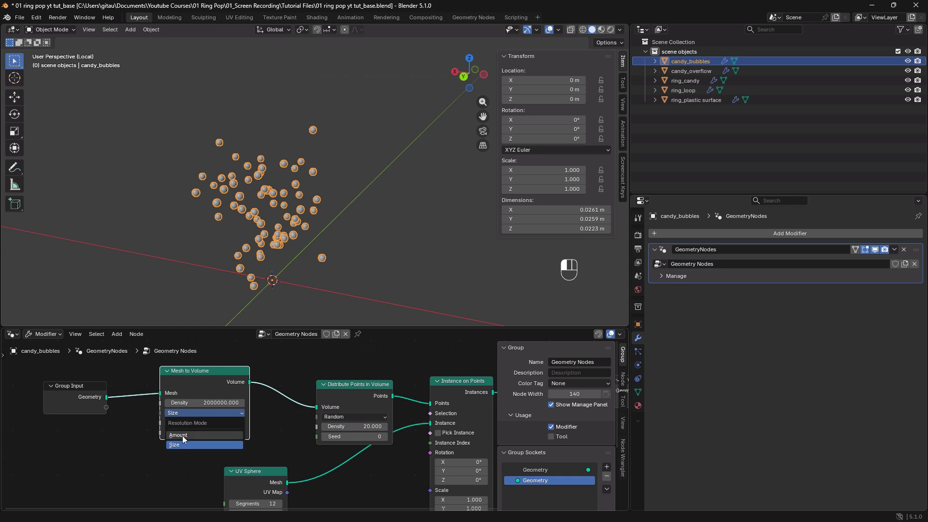
{"action": "left_click", "coordinate": [199, 411]}
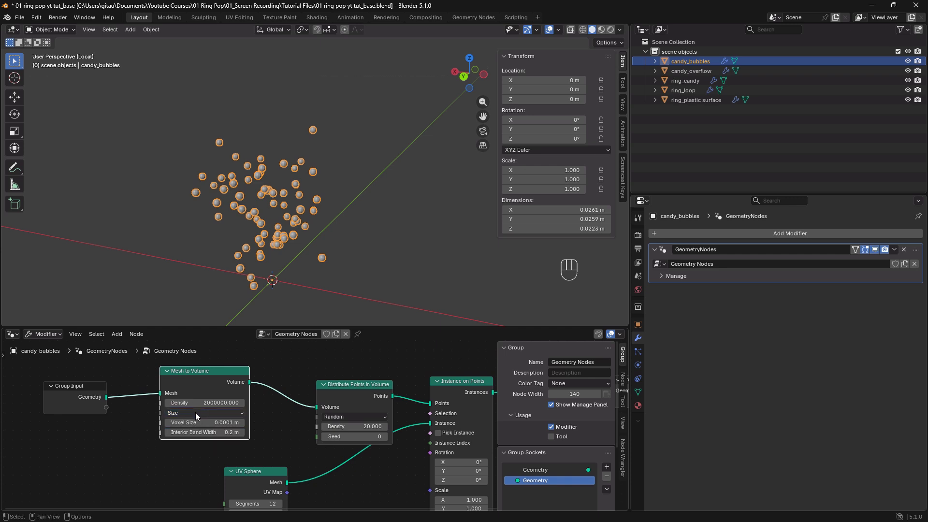
- Tighten the node layout by moving Group Input and Distribute Points in Volume closer to the Mesh to Volume node
{"action": "left_click_drag", "start_coordinate": [88, 396], "coordinate": [105, 390]}
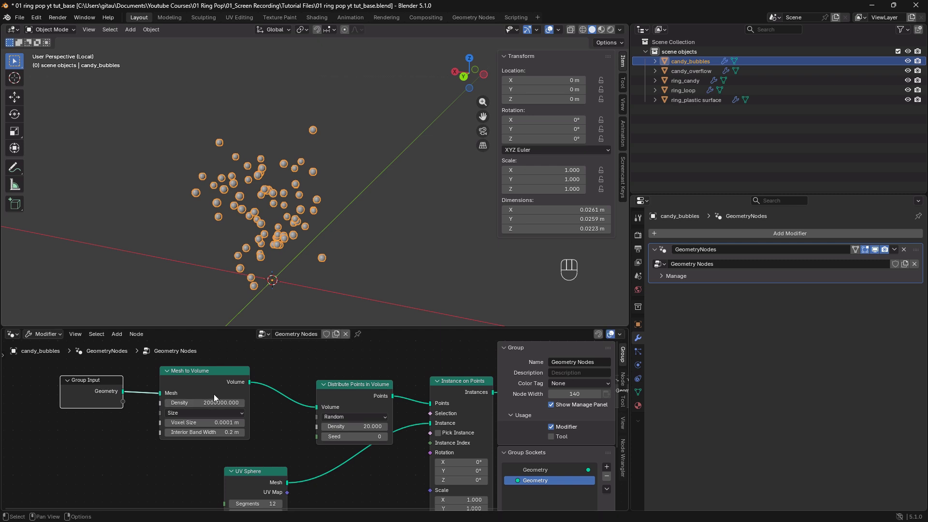
{"action": "left_click_drag", "start_coordinate": [214, 394], "coordinate": [208, 393]}
{"action": "left_click", "coordinate": [198, 413]}
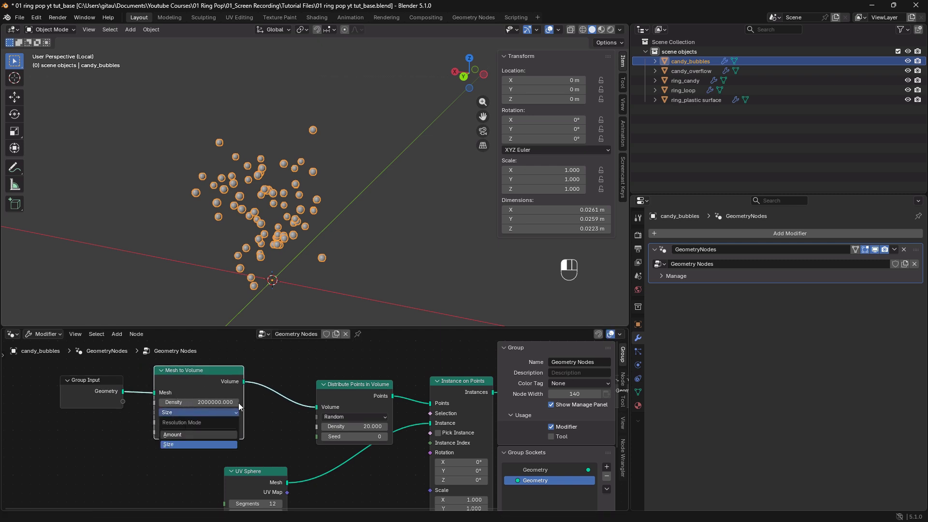
{"action": "scroll", "coordinate": [279, 401], "scroll_direction": "right", "scroll_amount": 5}
{"action": "left_click_drag", "start_coordinate": [295, 399], "coordinate": [268, 386]}
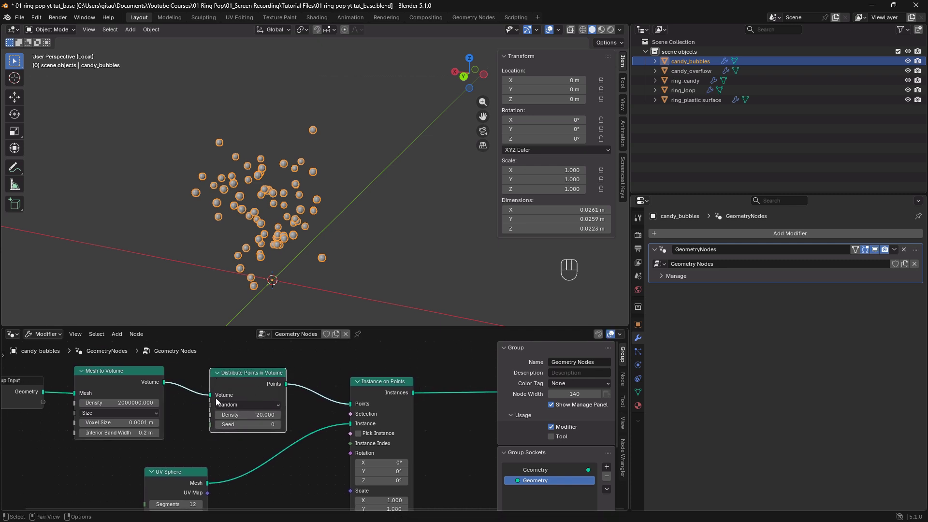
- Line up the Instance on Points node beside Distribute Points in Volume and move the UV Sphere node farther away from it
{"action": "middle_click_drag", "start_coordinate": [242, 384], "coordinate": [267, 396]}
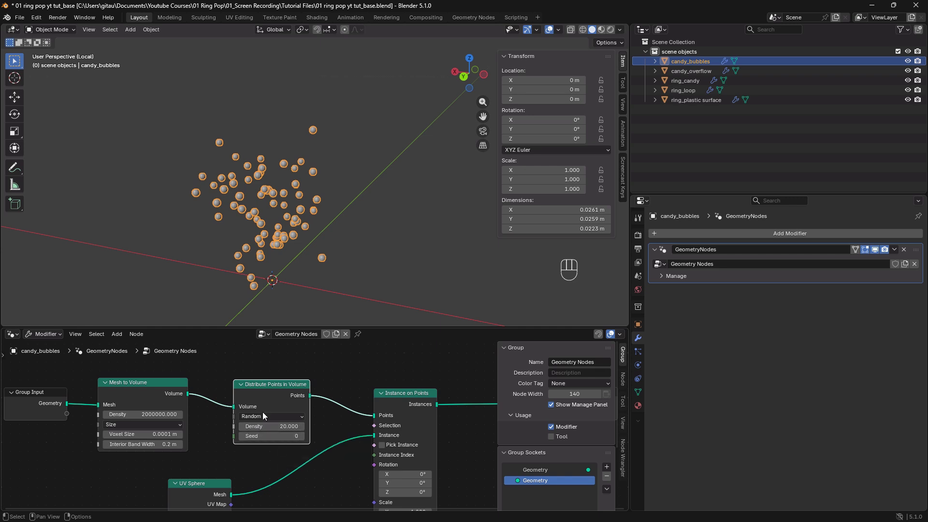
{"action": "middle_click_drag", "start_coordinate": [302, 450], "coordinate": [286, 420]}
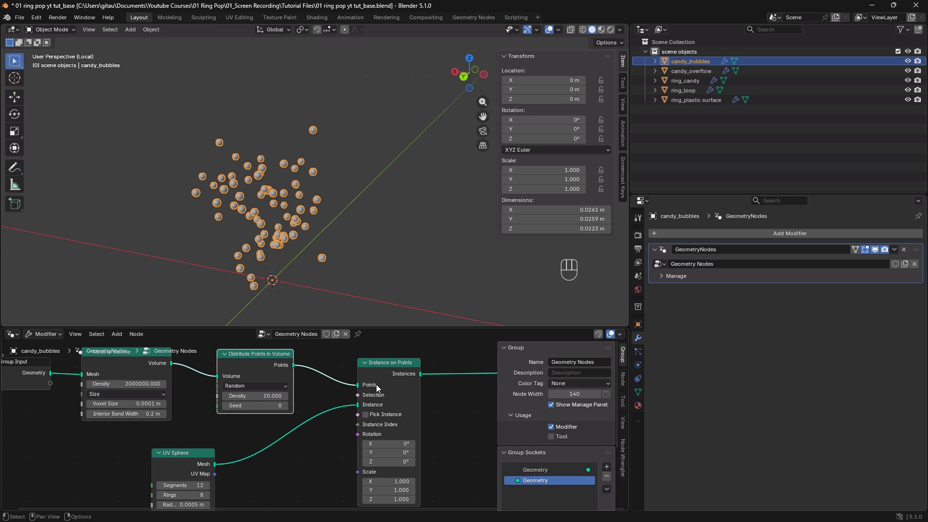
{"action": "middle_click_drag", "start_coordinate": [376, 384], "coordinate": [343, 399]}
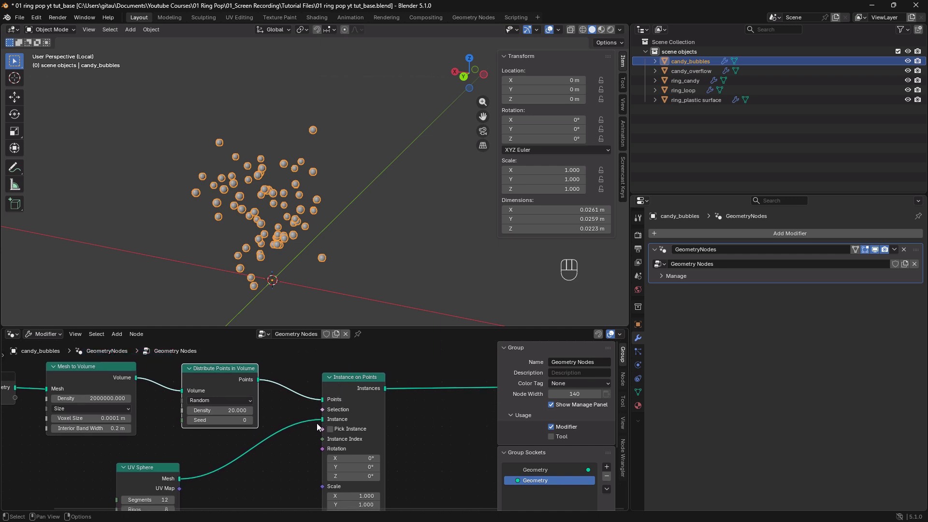
{"action": "left_click_drag", "start_coordinate": [344, 382], "coordinate": [354, 367]}
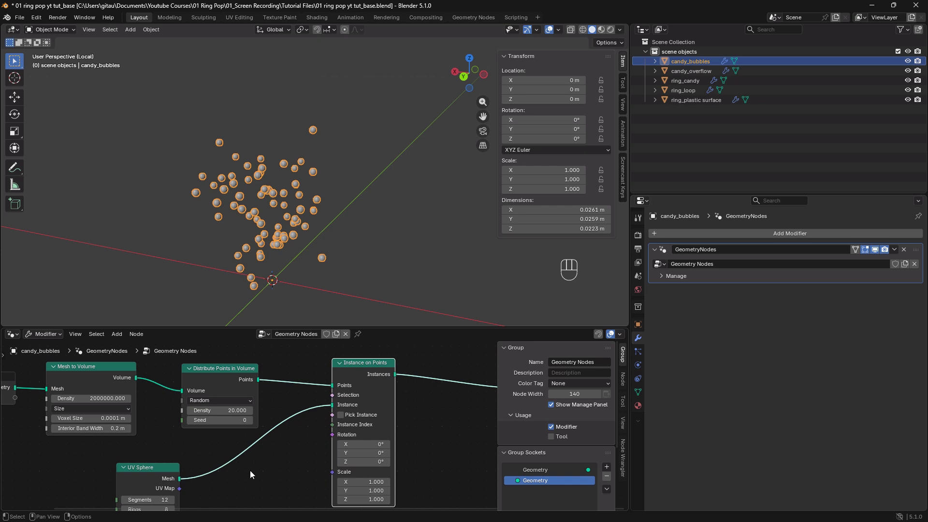
{"action": "middle_click_drag", "start_coordinate": [250, 471], "coordinate": [233, 477]}
{"action": "left_click_drag", "start_coordinate": [329, 377], "coordinate": [311, 380]}
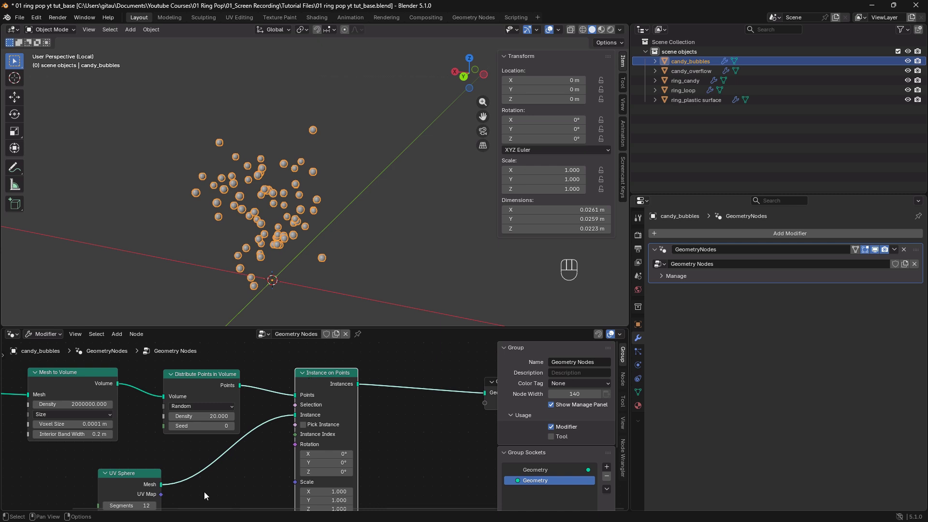
{"action": "middle_click_drag", "start_coordinate": [142, 483], "coordinate": [161, 444]}
{"action": "mouse_move", "coordinate": [234, 446]}
{"action": "middle_mouse_down"}
{"action": "mouse_move", "coordinate": [228, 469]}
{"action": "mouse_move", "coordinate": [233, 459]}
{"action": "middle_mouse_up"}
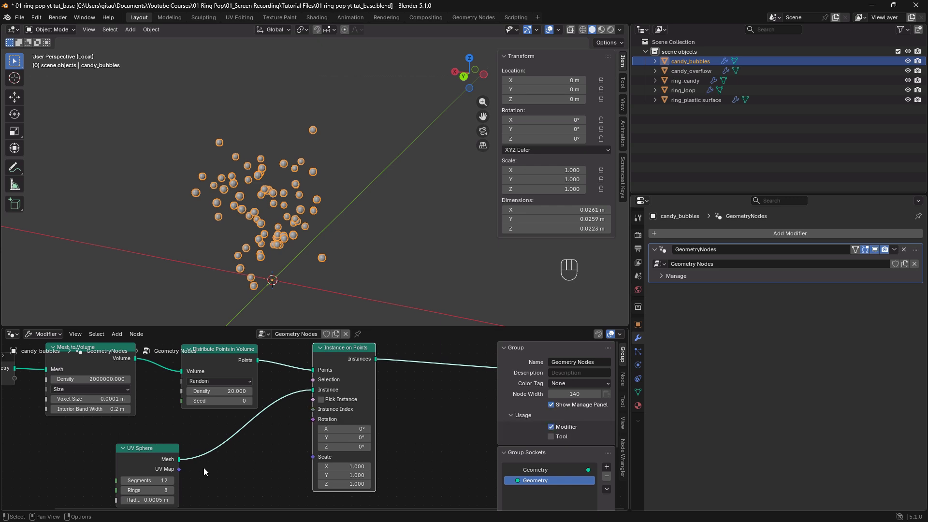
{"action": "left_click_drag", "start_coordinate": [138, 454], "coordinate": [97, 454]}
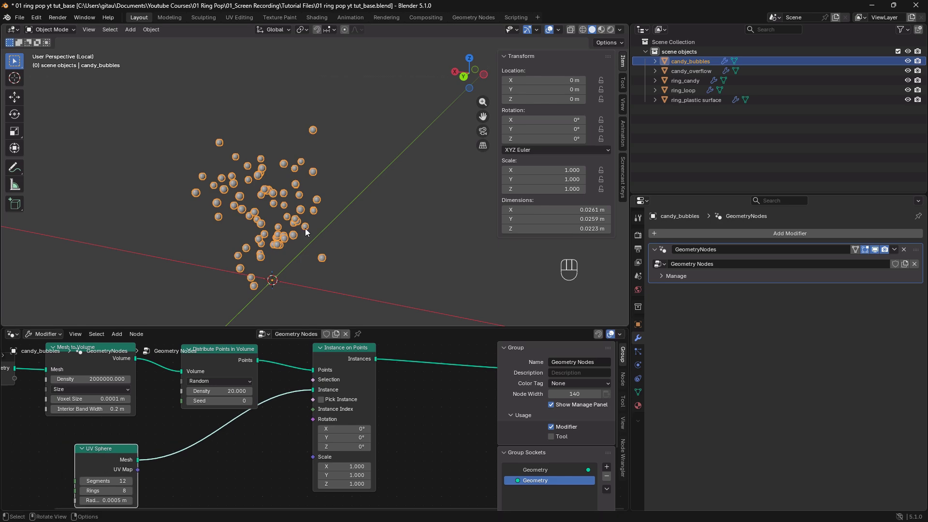
- Try raising the UV Sphere's segments to 34, and set them back to 12
{"action": "scroll", "coordinate": [197, 214], "scroll_direction": "up", "scroll_amount": 5}
{"action": "scroll", "coordinate": [203, 227], "scroll_direction": "up", "scroll_amount": 4}
{"action": "scroll", "coordinate": [208, 237], "scroll_direction": "down", "scroll_amount": 4}
{"action": "scroll", "coordinate": [163, 222], "scroll_direction": "up", "scroll_amount": 2}
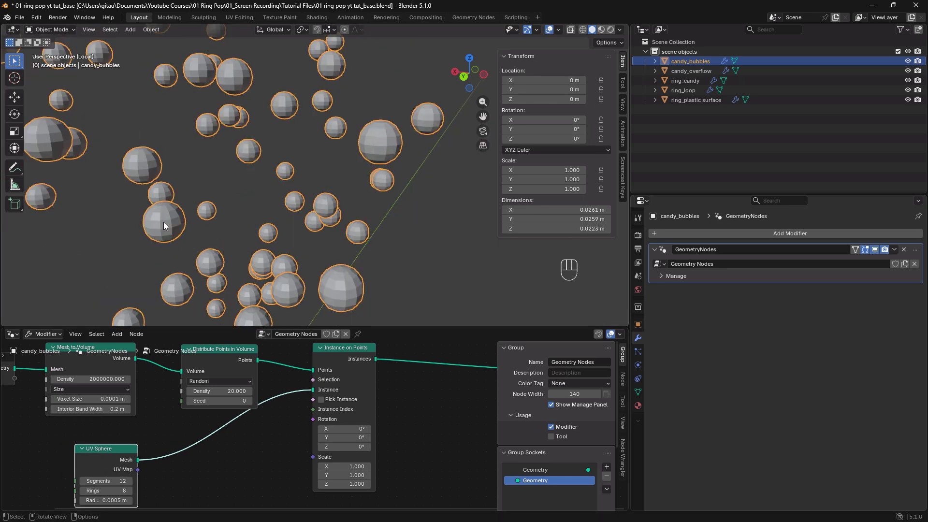
{"action": "mouse_move", "coordinate": [162, 243]}
{"action": "middle_mouse_down"}
{"action": "mouse_move", "coordinate": [198, 237]}
{"action": "mouse_move", "coordinate": [178, 242]}
{"action": "middle_mouse_up"}
{"action": "middle_click_drag", "start_coordinate": [177, 445], "coordinate": [229, 410]}
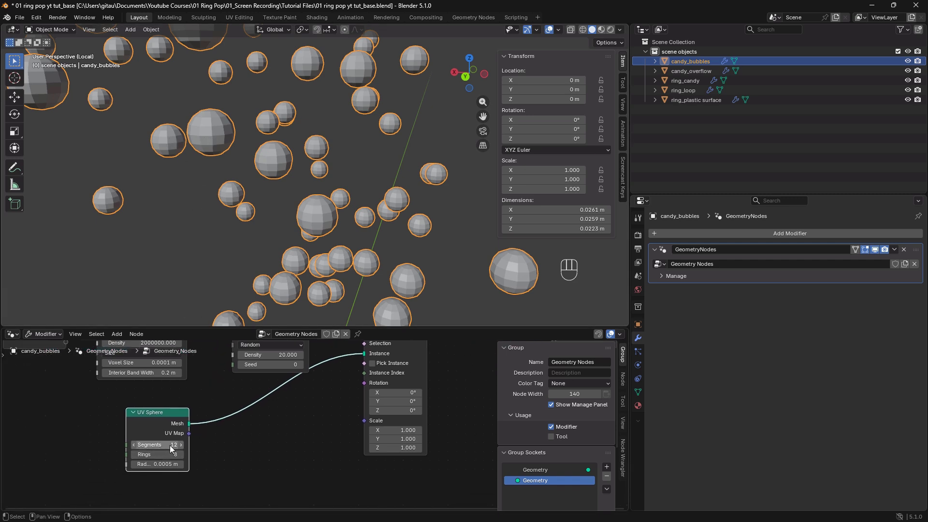
{"action": "left_click_drag", "start_coordinate": [170, 445], "coordinate": [193, 445]}
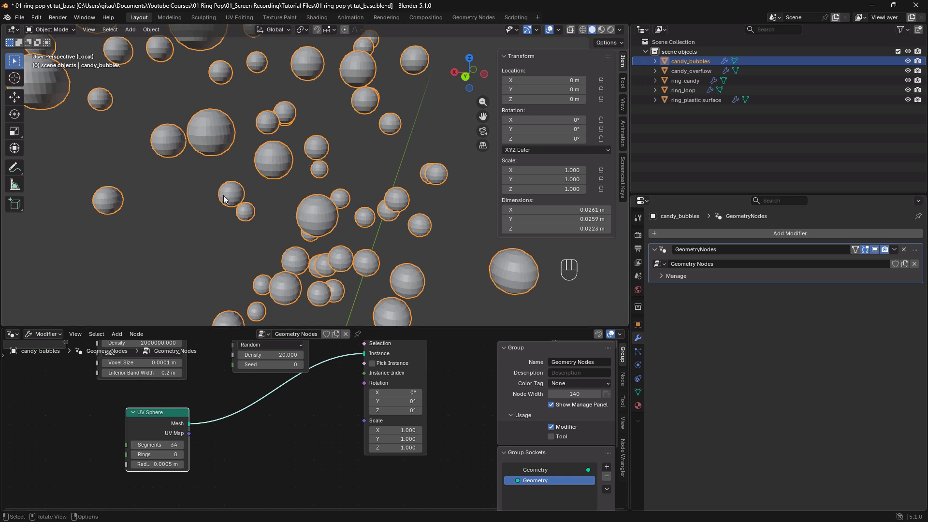
{"action": "left_click", "coordinate": [157, 445]}
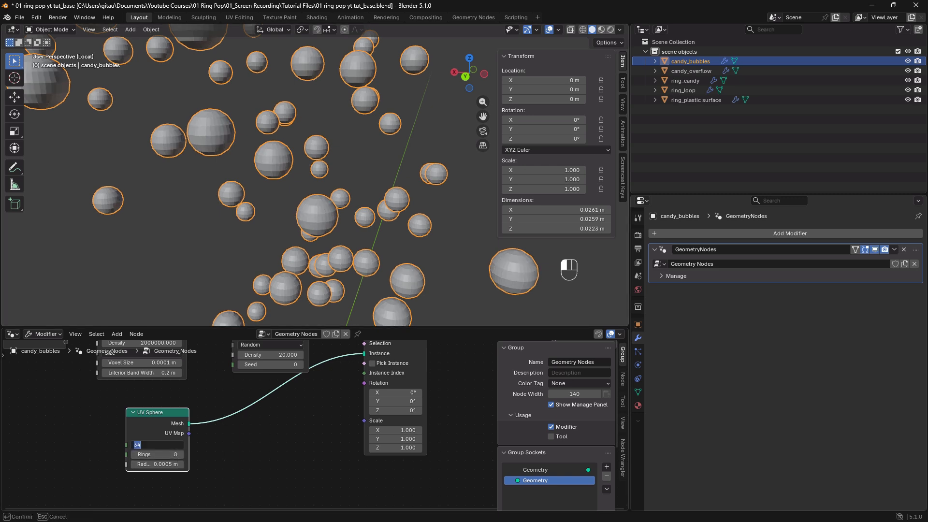
{"action": "type", "text": "12"}
{"action": "key", "text": "Return"}
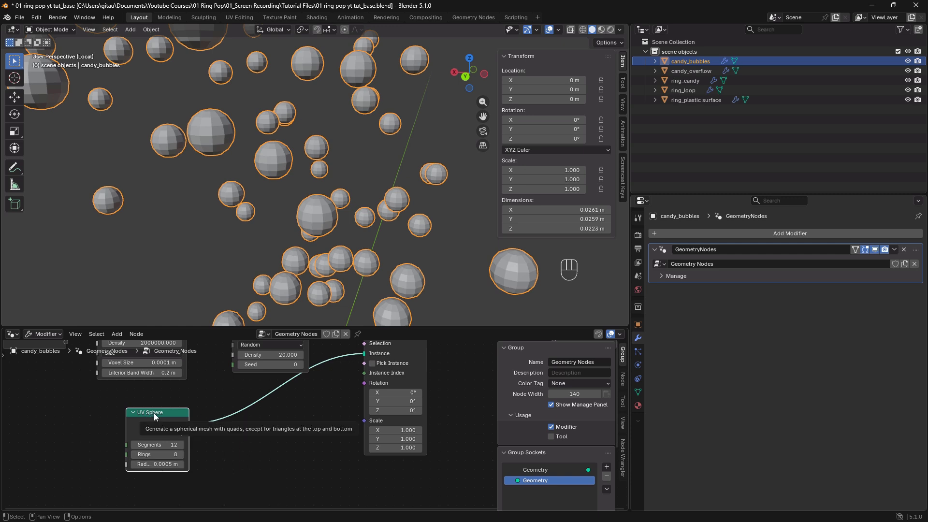
- Reposition the UV Sphere and Instance on Points nodes to leave more room along the link between them
{"action": "left_click_drag", "start_coordinate": [164, 419], "coordinate": [139, 444]}
{"action": "scroll", "coordinate": [254, 442], "scroll_direction": "down", "scroll_amount": 4}
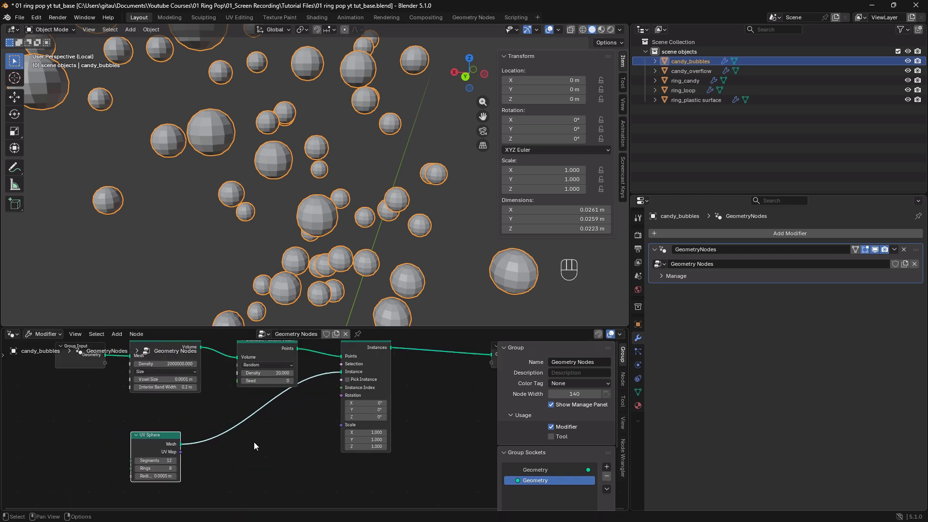
{"action": "left_click_drag", "start_coordinate": [369, 354], "coordinate": [376, 355]}
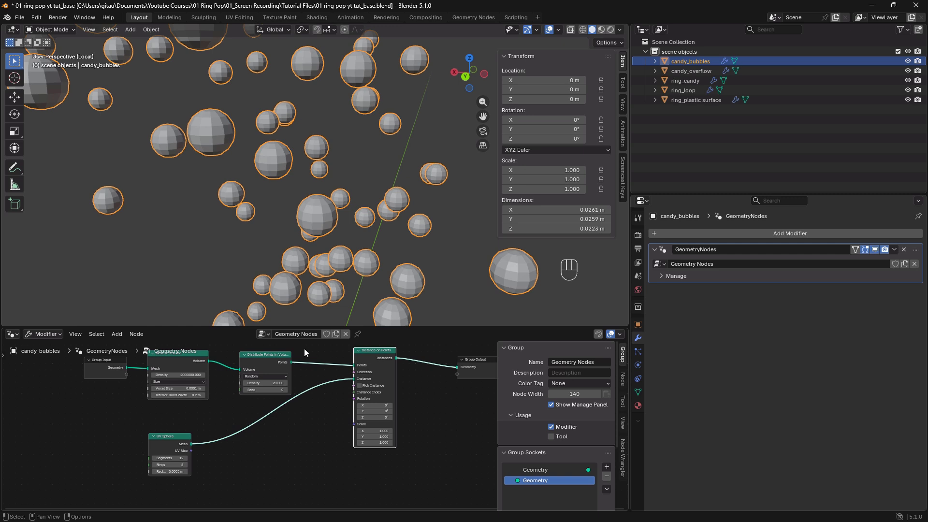
{"action": "middle_click_drag", "start_coordinate": [292, 462], "coordinate": [288, 455]}
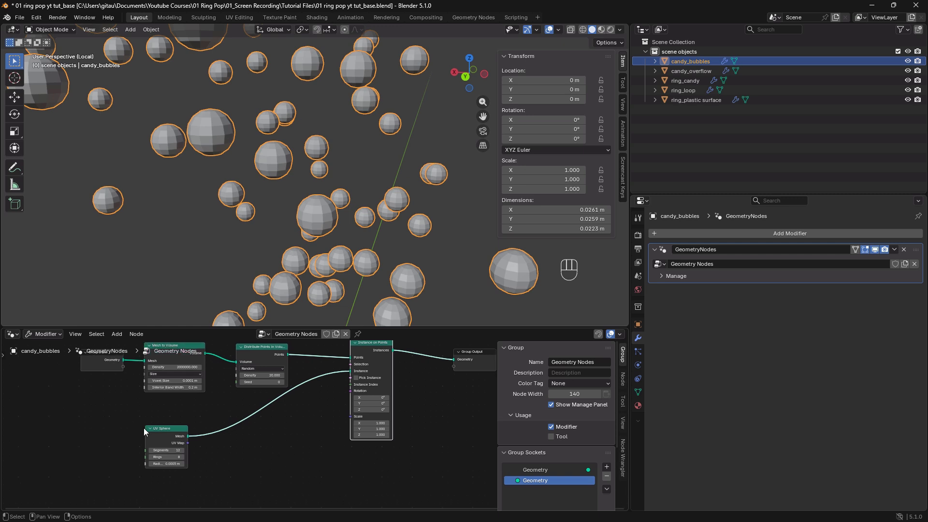
{"action": "left_click_drag", "start_coordinate": [164, 435], "coordinate": [174, 441]}
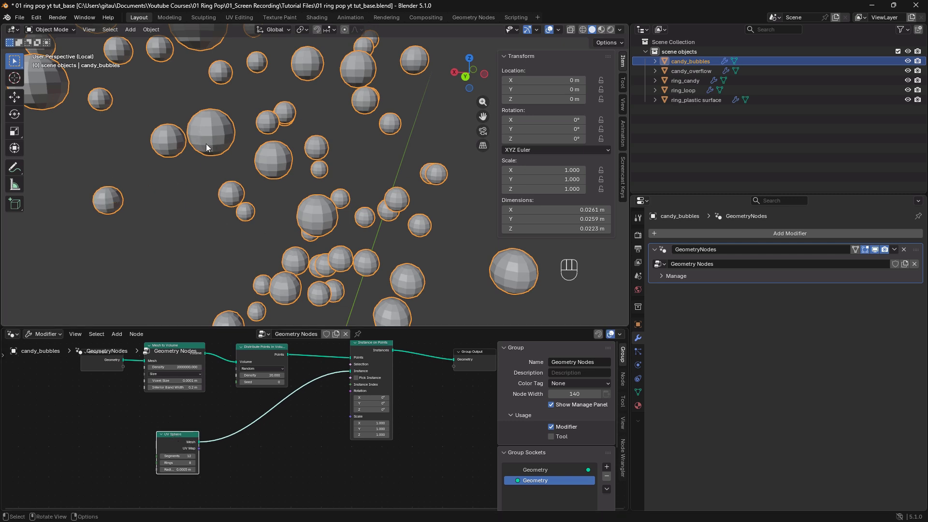
{"action": "mouse_move", "coordinate": [265, 433]}
{"action": "middle_mouse_down"}
{"action": "mouse_move", "coordinate": [276, 421]}
{"action": "mouse_move", "coordinate": [267, 422]}
{"action": "middle_mouse_up"}
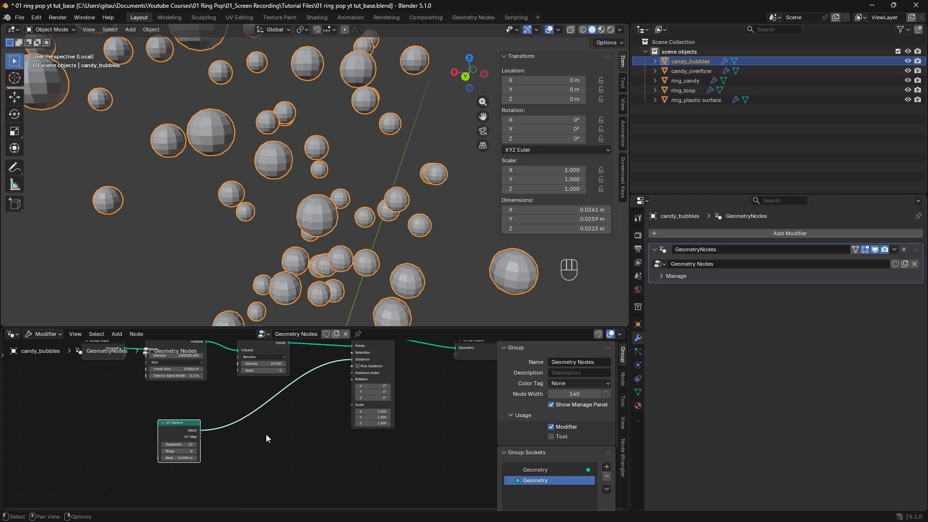
- Insert a Set Shade Smooth node into the link between UV Sphere and Instance on Points, and tidy the two connected nodes
{"action": "key", "text": "shift+a"}
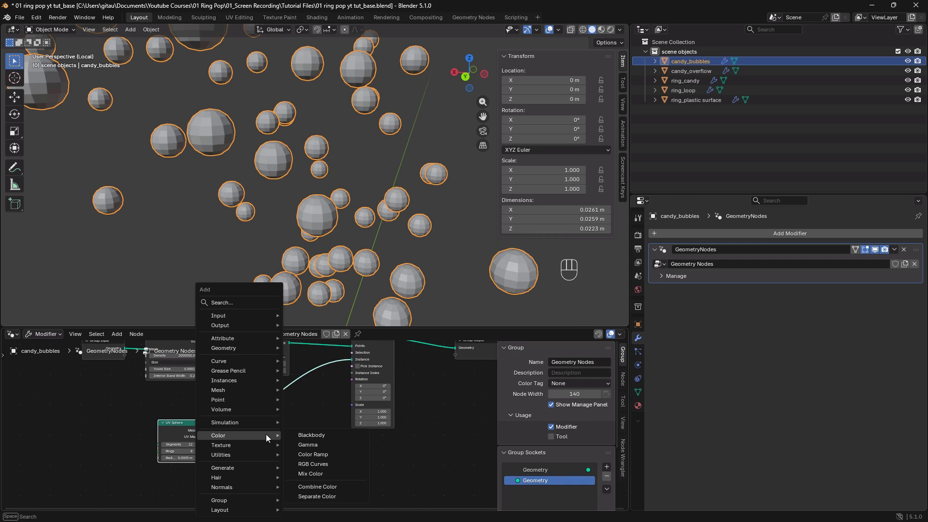
{"action": "type", "text": "set s"}
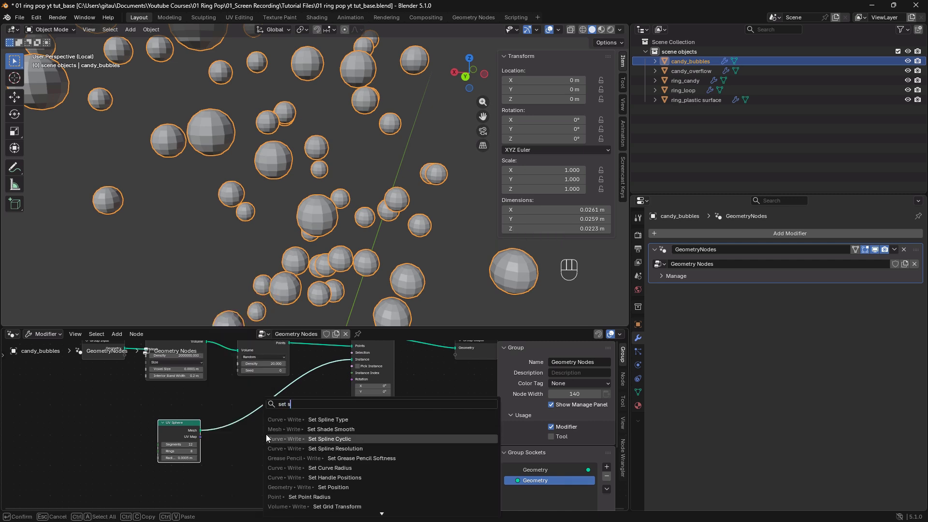
{"action": "type", "text": "m"}
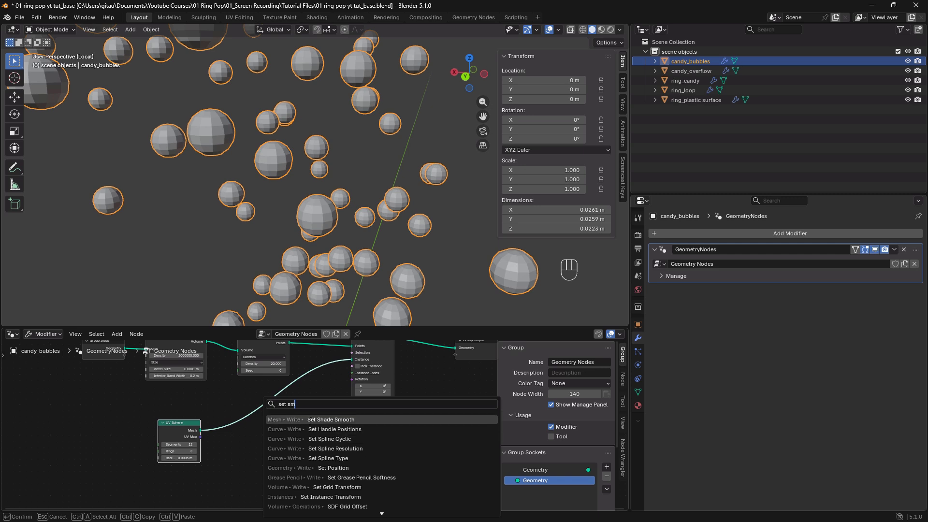
{"action": "left_click", "coordinate": [312, 419]}
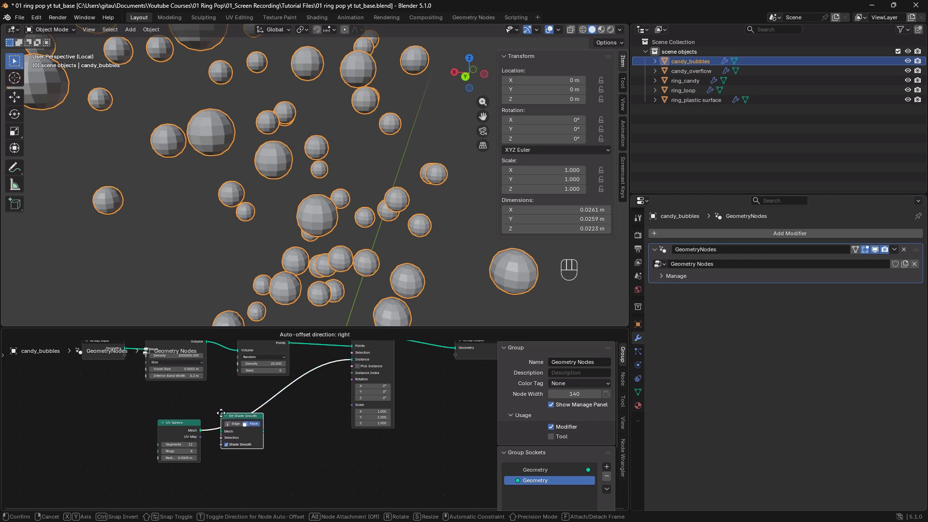
{"action": "left_click", "coordinate": [221, 413]}
{"action": "mouse_move", "coordinate": [175, 431]}
{"action": "left_mouse_down"}
{"action": "mouse_move", "coordinate": [156, 425]}
{"action": "mouse_move", "coordinate": [174, 428]}
{"action": "left_mouse_up"}
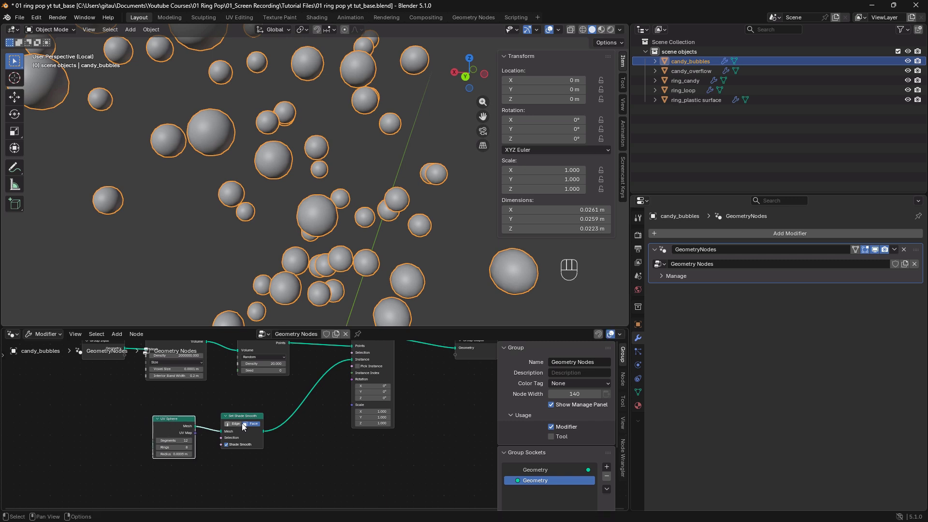
{"action": "left_click_drag", "start_coordinate": [243, 427], "coordinate": [235, 426]}
- Check the object's shading options and shift the UV Sphere and Set Shade Smooth nodes farther from Instance on Points
{"action": "right_click", "coordinate": [266, 166]}
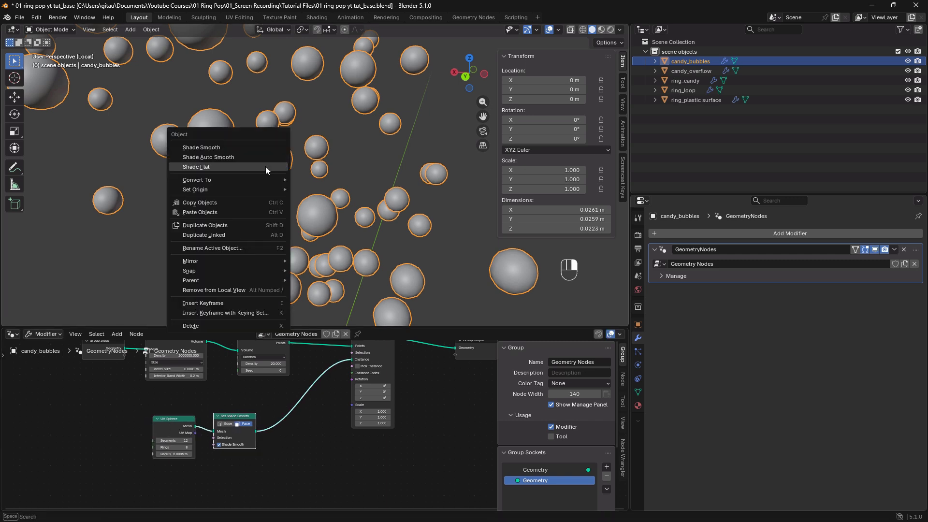
{"action": "mouse_move", "coordinate": [314, 419]}
{"action": "middle_mouse_down"}
{"action": "mouse_move", "coordinate": [301, 432]}
{"action": "mouse_move", "coordinate": [297, 420]}
{"action": "middle_mouse_up"}
{"action": "left_click_drag", "start_coordinate": [157, 420], "coordinate": [144, 419]}
{"action": "left_click_drag", "start_coordinate": [213, 408], "coordinate": [206, 407]}
{"action": "scroll", "coordinate": [280, 202], "scroll_direction": "down", "scroll_amount": 5}
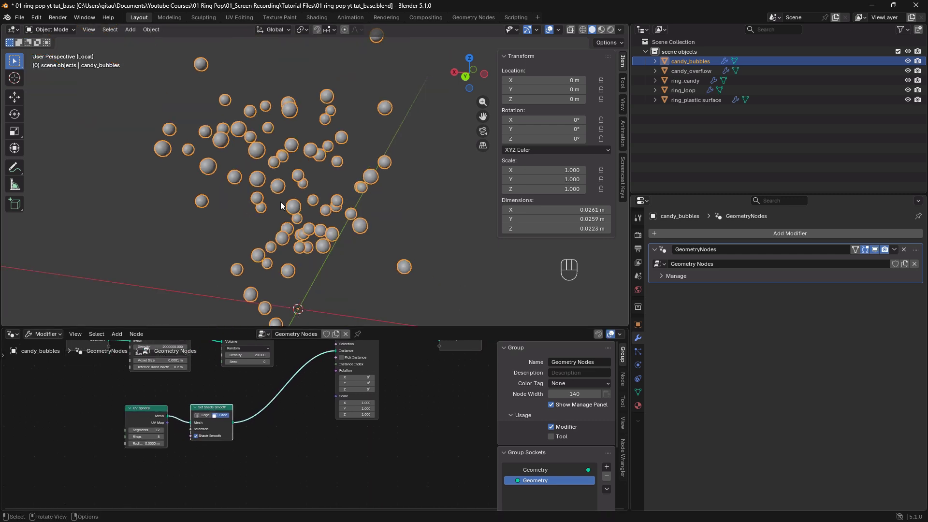
- Insert a Set Material node into the link between Set Shade Smooth and Instance on Points
{"action": "left_click", "coordinate": [272, 434]}
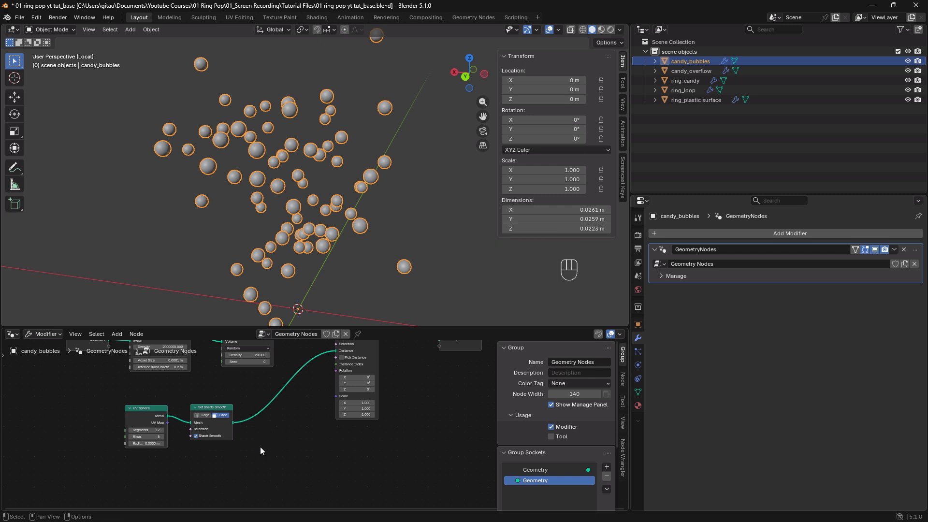
{"action": "key", "text": "shift+a"}
{"action": "mouse_move", "coordinate": [260, 446]}
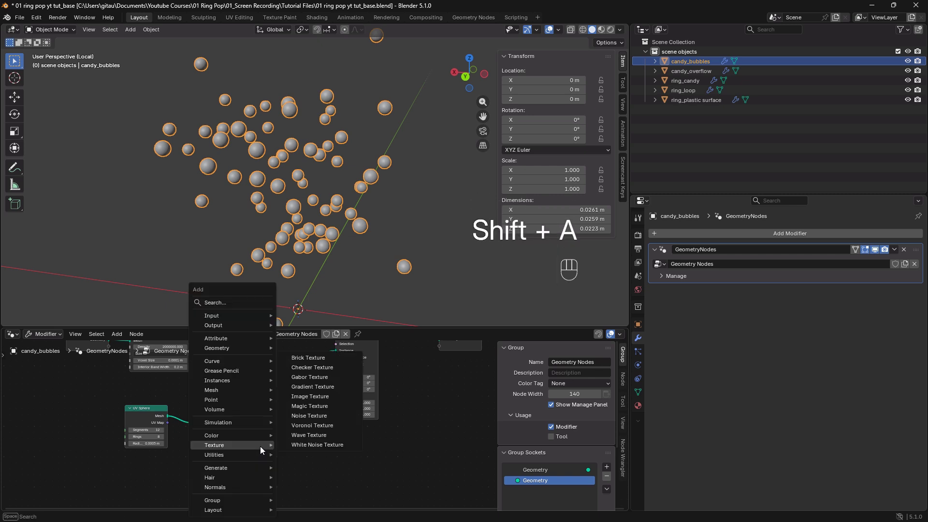
{"action": "type", "text": "set"}
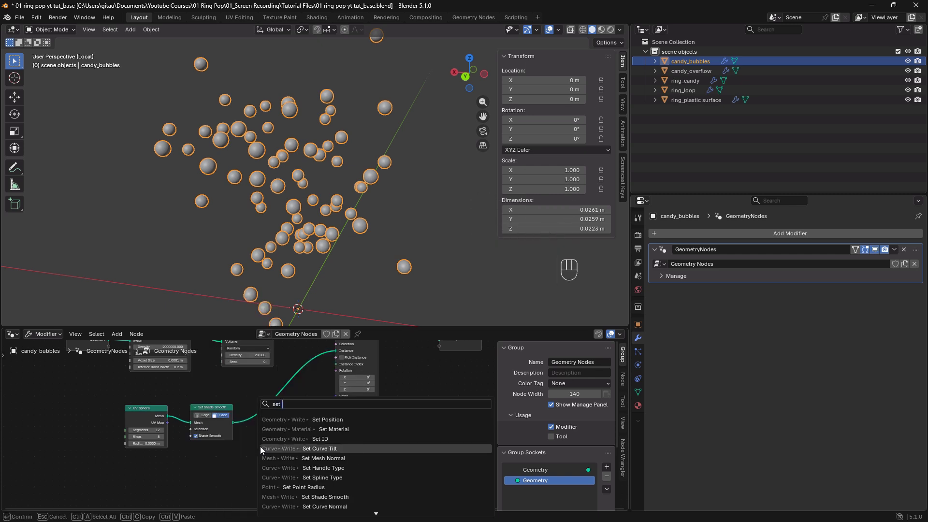
{"action": "type", "text": " m"}
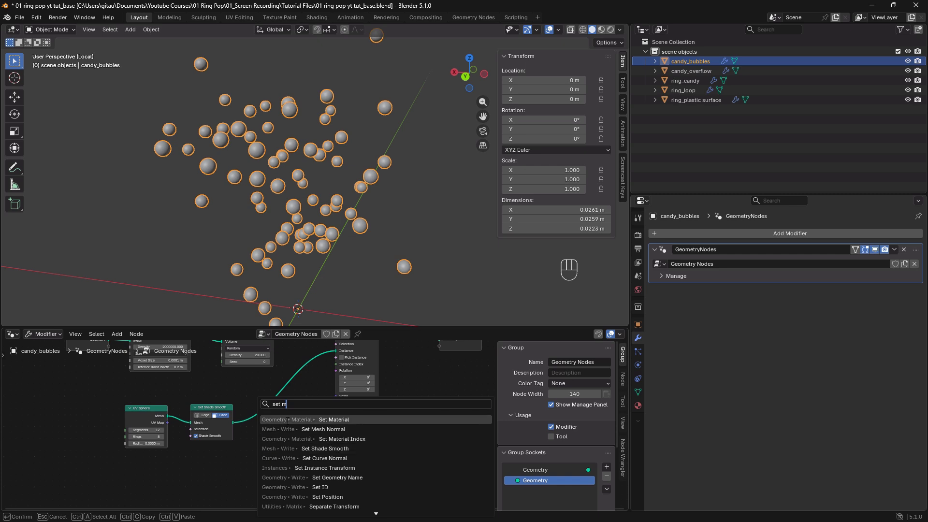
{"action": "left_click", "coordinate": [300, 420]}
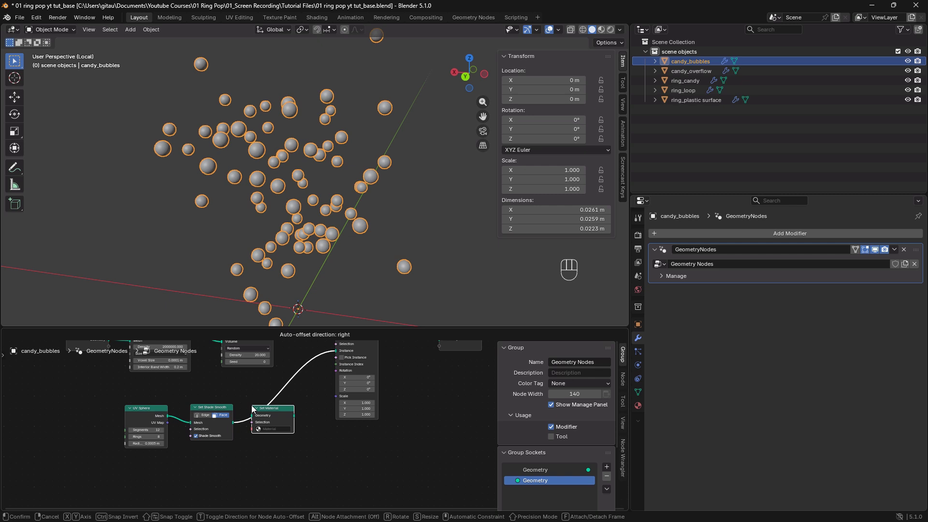
{"action": "left_click", "coordinate": [252, 410]}
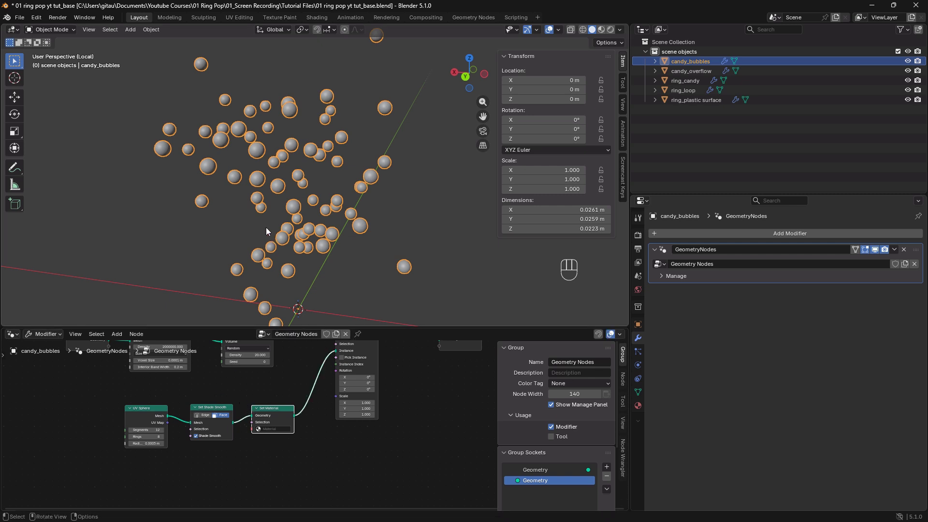
- Move the UV Sphere, Set Shade Smooth and Set Material nodes together, farther from Instance on Points
{"action": "middle_click_drag", "start_coordinate": [271, 236], "coordinate": [265, 239]}
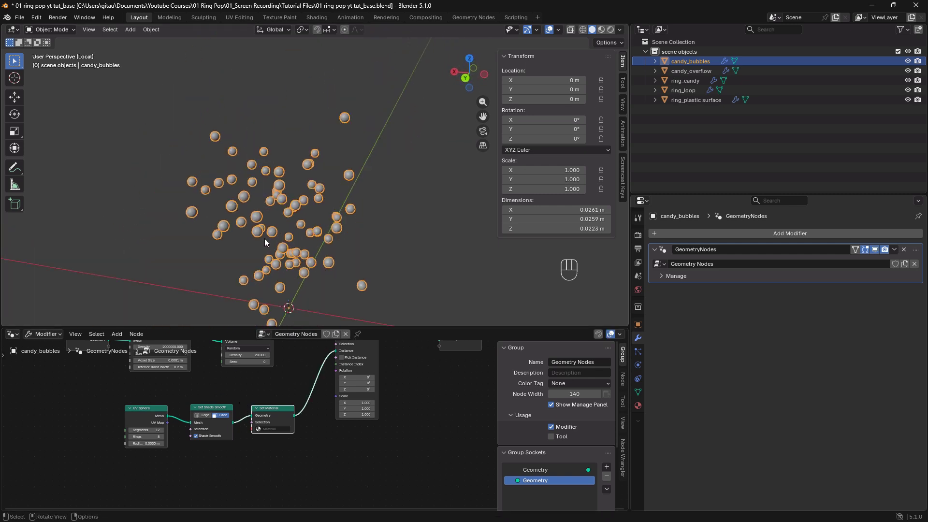
{"action": "left_click_drag", "start_coordinate": [110, 400], "coordinate": [280, 427]}
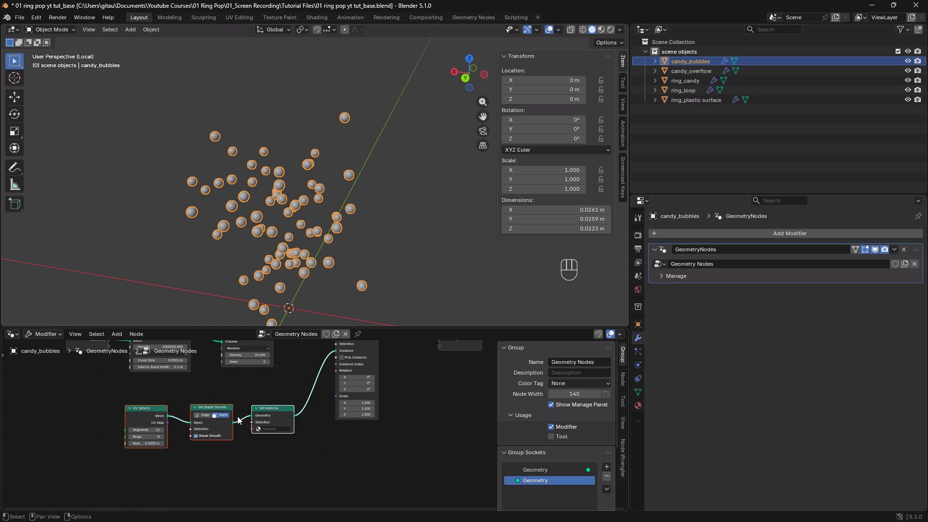
{"action": "key", "text": "g"}
{"action": "left_click", "coordinate": [205, 410]}
{"action": "middle_click_drag", "start_coordinate": [301, 424], "coordinate": [338, 436]}
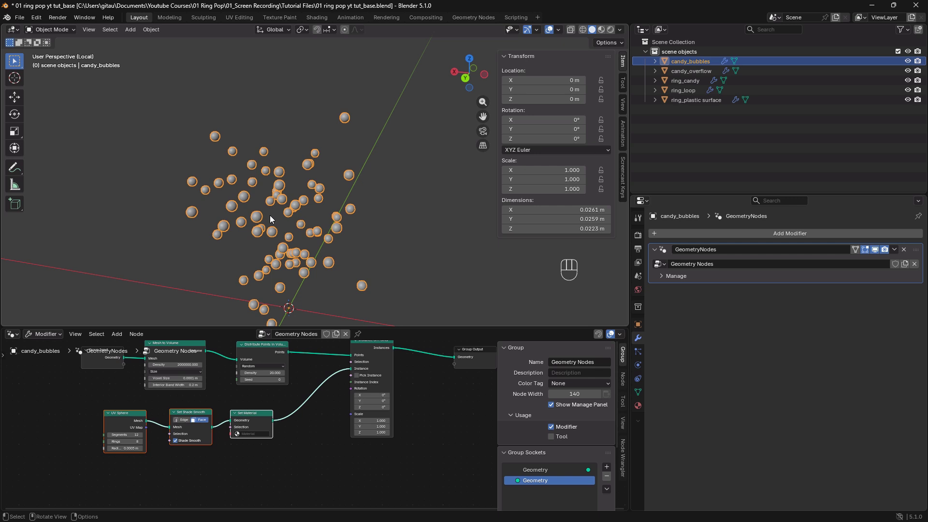
- Add a Random Value node in the empty space below Set Material, beside Instance on Points
{"action": "left_click", "coordinate": [317, 442]}
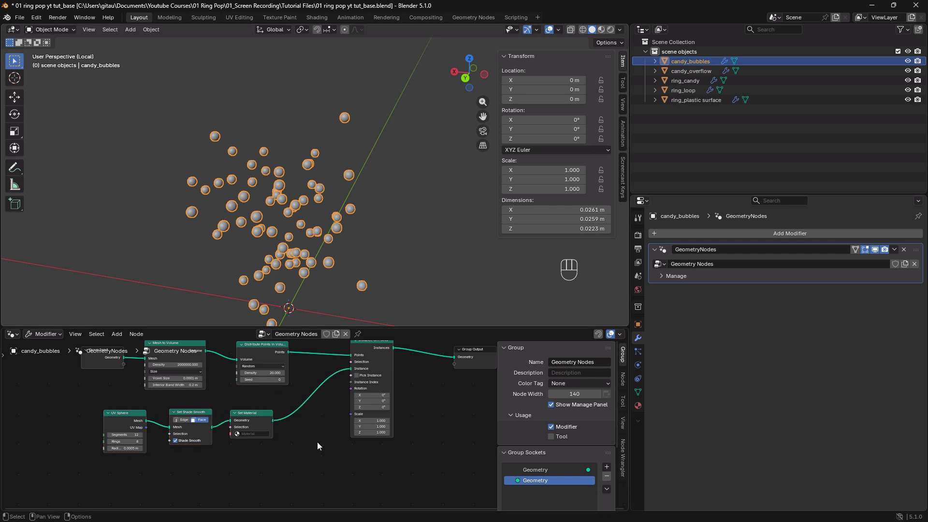
{"action": "key", "text": "shift+a"}
{"action": "type", "text": "ra"}
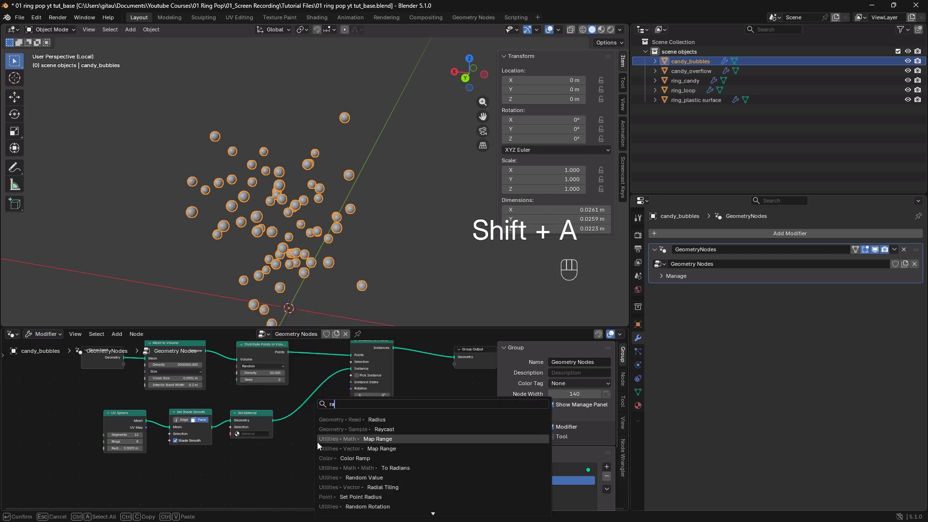
{"action": "type", "text": "ndi"}
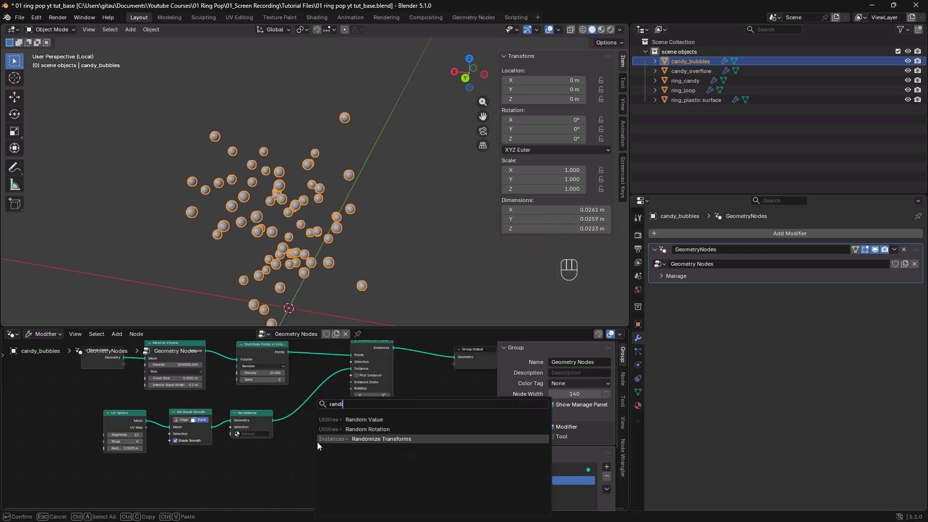
{"action": "left_click", "coordinate": [364, 419]}
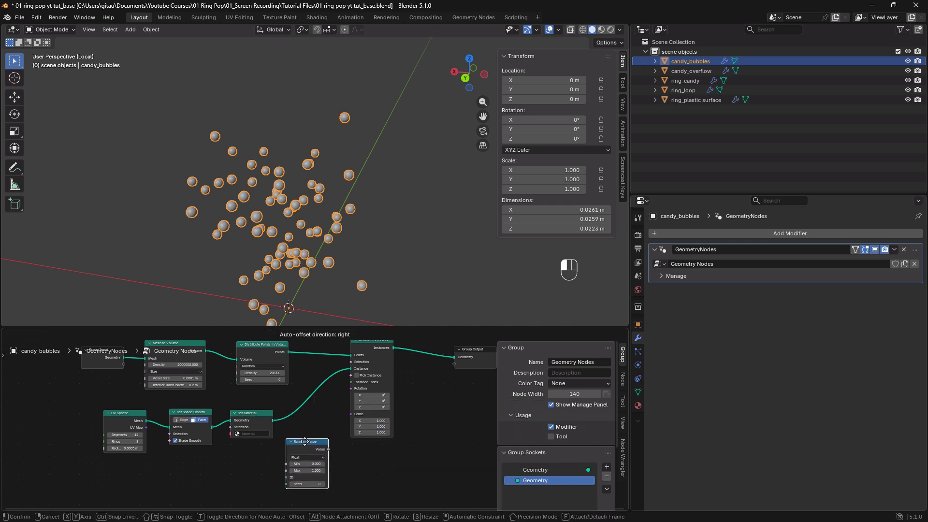
{"action": "left_click", "coordinate": [307, 439]}
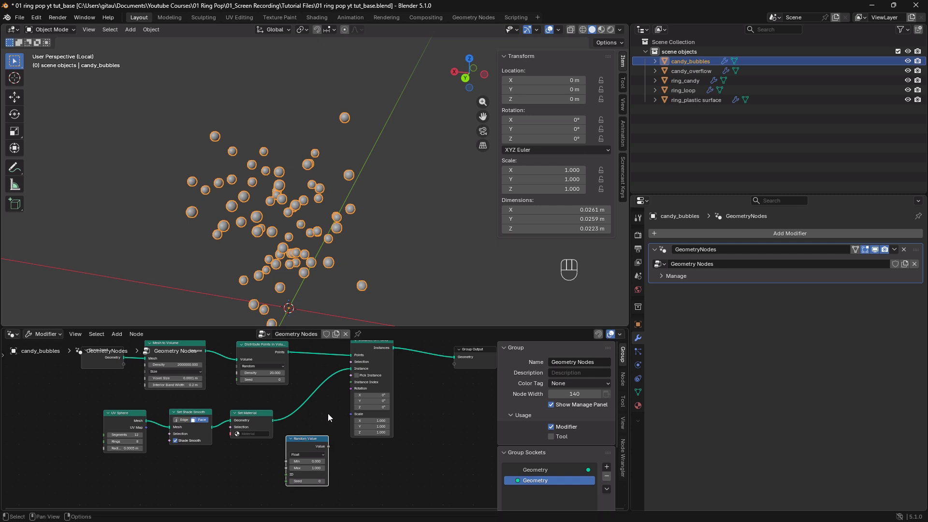
- Check the Random Value data type options, keep Float, and connect its Value output to the Scale input of Instance on Points
{"action": "middle_click_drag", "start_coordinate": [327, 414], "coordinate": [295, 430]}
{"action": "left_click_drag", "start_coordinate": [348, 327], "coordinate": [343, 242]}
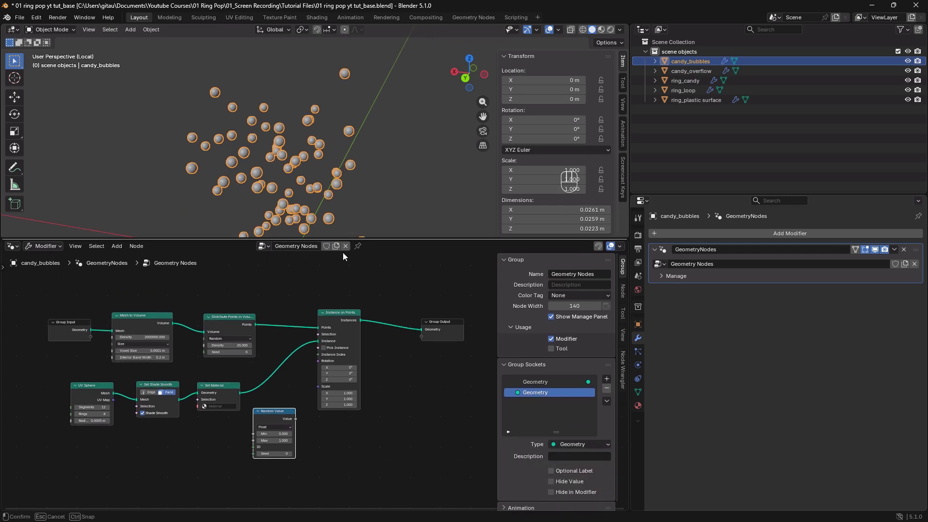
{"action": "scroll", "coordinate": [317, 377], "scroll_direction": "up", "scroll_amount": 3}
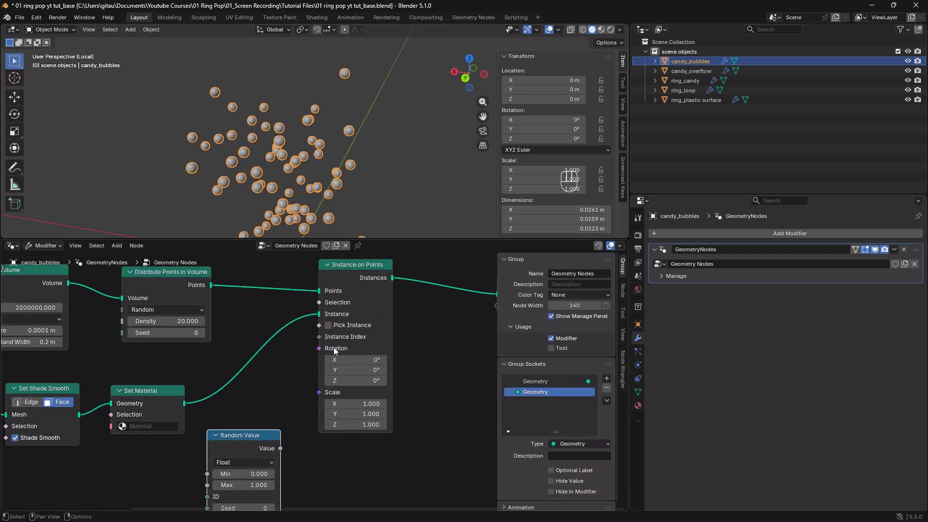
{"action": "middle_click_drag", "start_coordinate": [309, 456], "coordinate": [321, 414]}
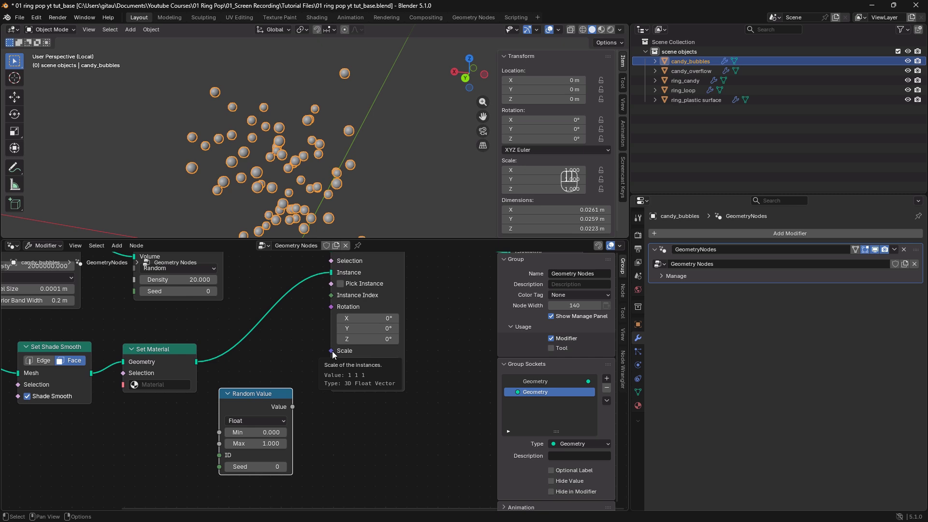
{"action": "left_click", "coordinate": [249, 422]}
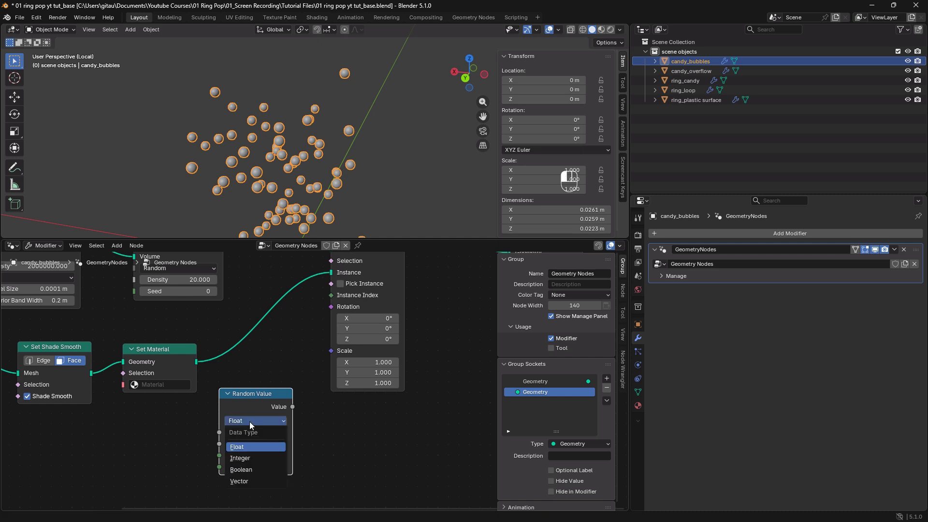
{"action": "left_click", "coordinate": [244, 447]}
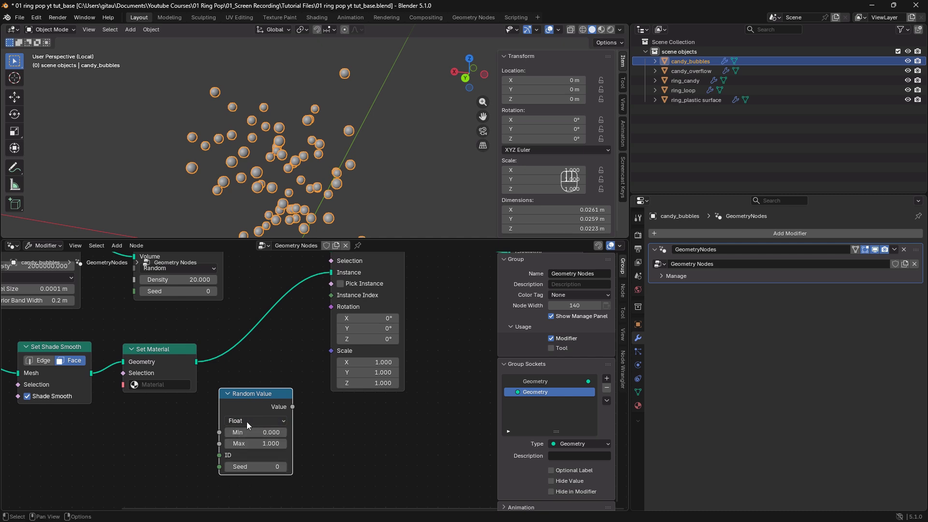
{"action": "left_click", "coordinate": [247, 422]}
{"action": "left_click_drag", "start_coordinate": [293, 407], "coordinate": [318, 421]}
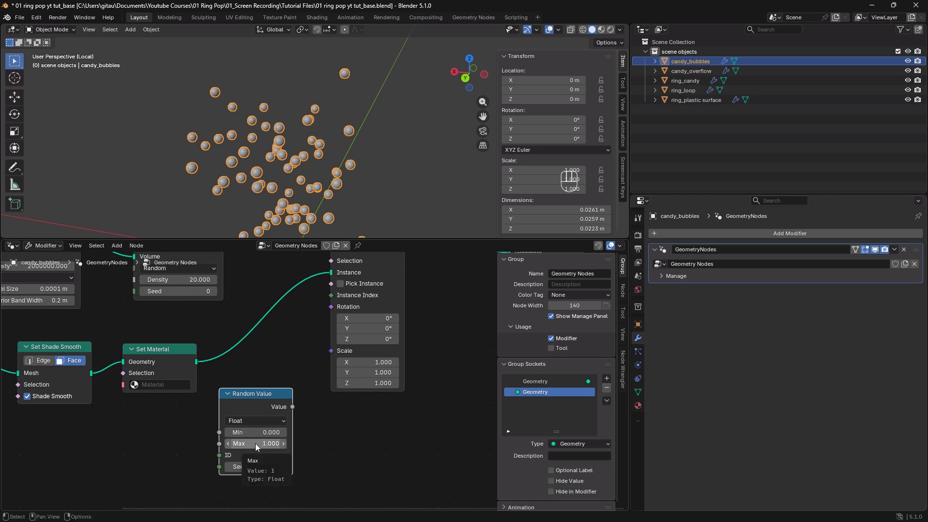
{"action": "left_click_drag", "start_coordinate": [279, 238], "coordinate": [280, 257]}
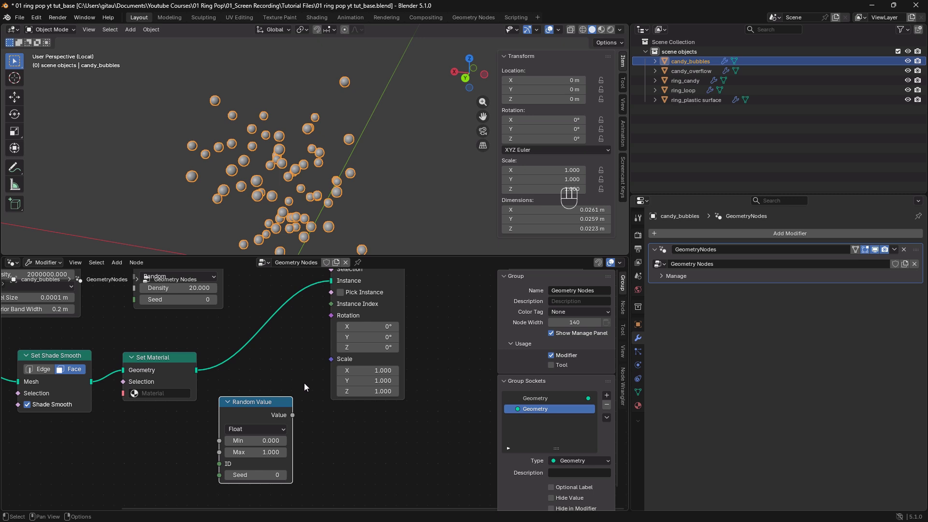
{"action": "left_click_drag", "start_coordinate": [293, 415], "coordinate": [328, 358]}
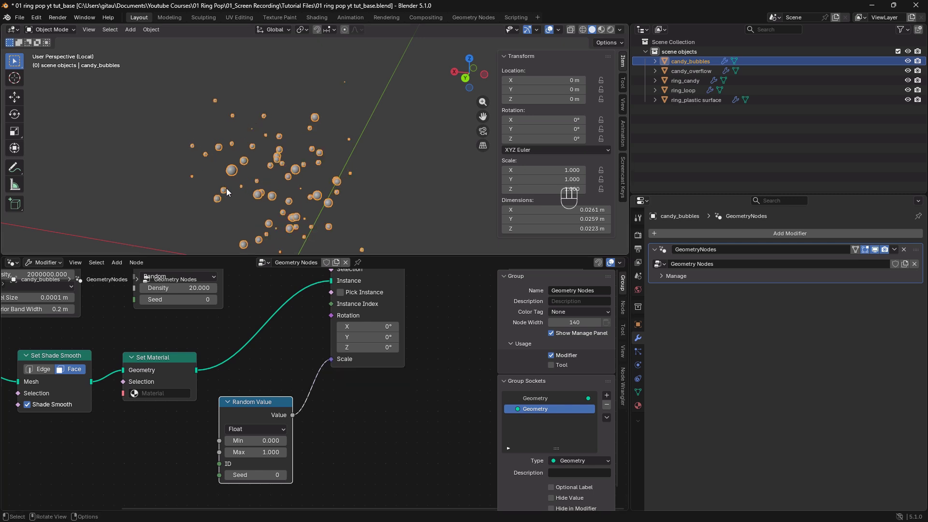
- Set the Random Value node's minimum to 0.08
{"action": "middle_click_drag", "start_coordinate": [262, 199], "coordinate": [260, 185]}
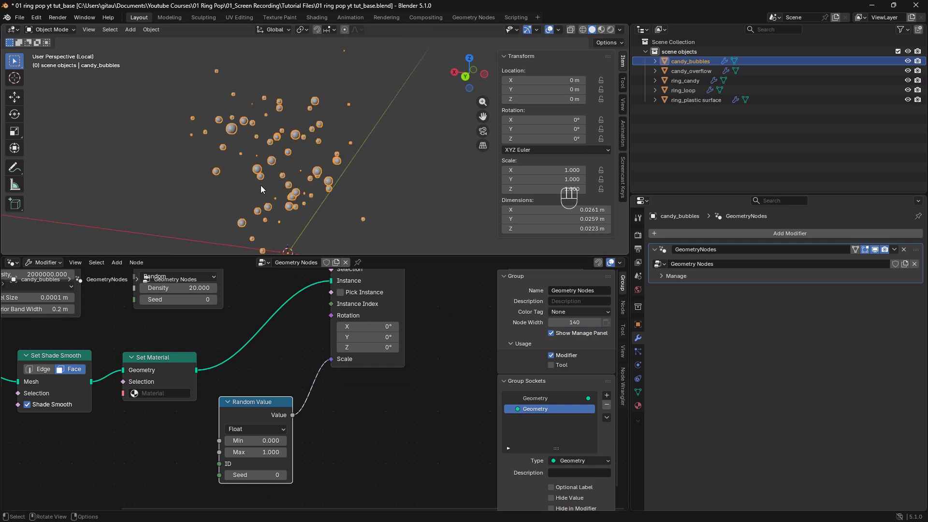
{"action": "scroll", "coordinate": [260, 185], "scroll_direction": "up", "scroll_amount": 3}
{"action": "scroll", "coordinate": [260, 185], "scroll_direction": "down", "scroll_amount": 3}
{"action": "left_click", "coordinate": [247, 440]}
{"action": "key", "text": "BackSpace"}
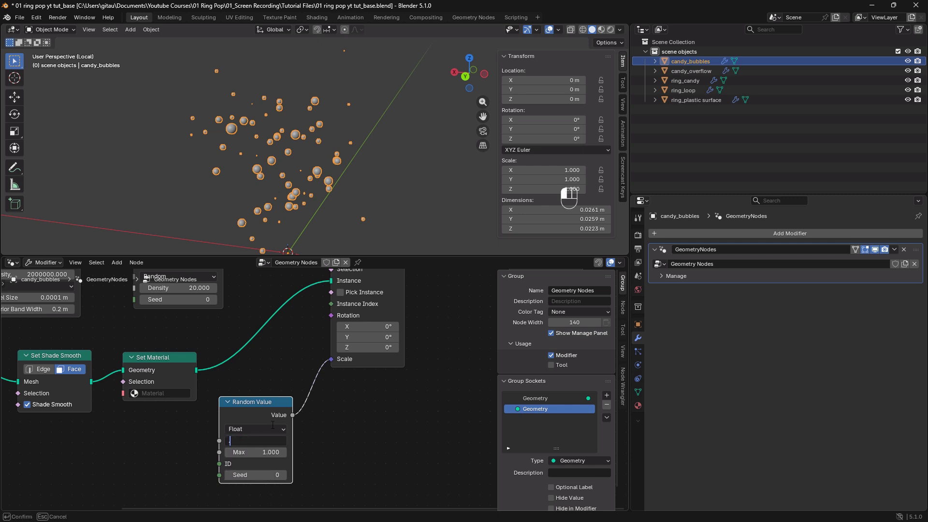
{"action": "type", "text": ".08"}
{"action": "key", "text": "Return"}
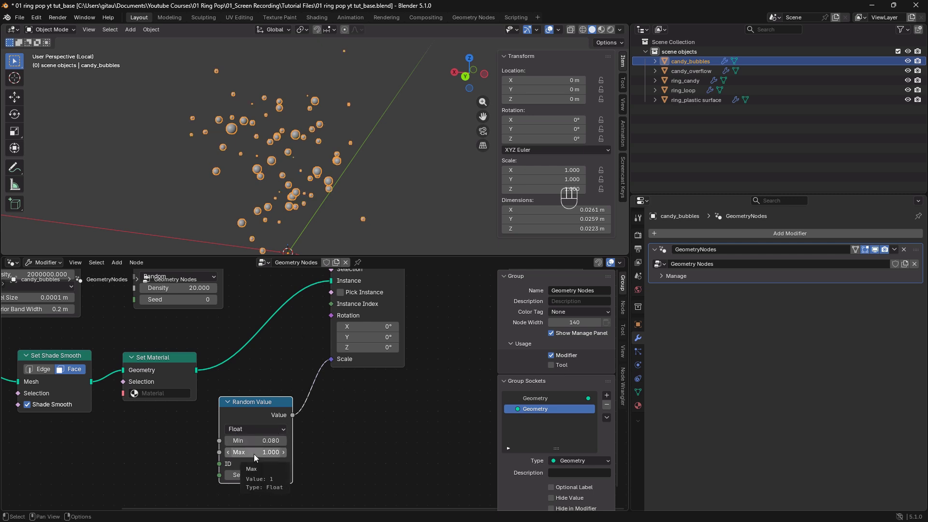
- Inspect the varied bubble sizes and set the Random Value node's seed to 3
{"action": "middle_click_drag", "start_coordinate": [302, 455], "coordinate": [308, 427]}
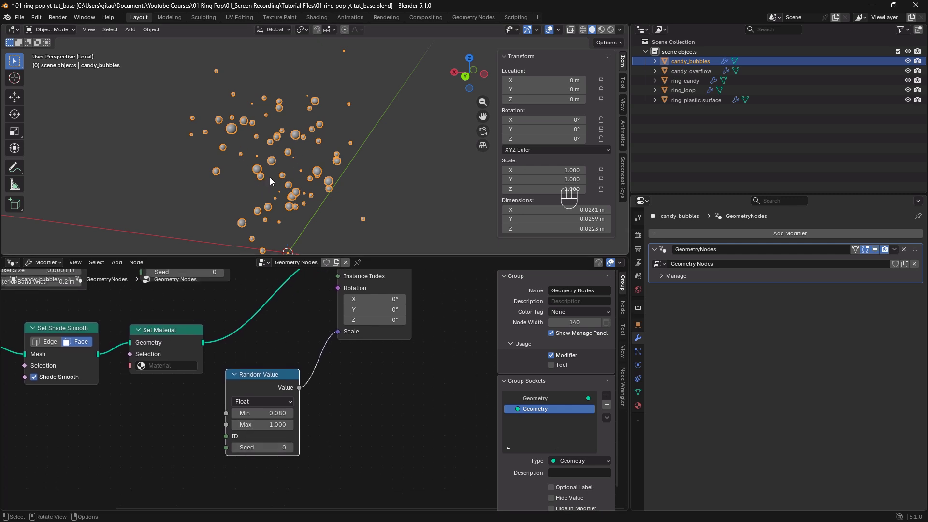
{"action": "middle_click_drag", "start_coordinate": [251, 193], "coordinate": [253, 185]}
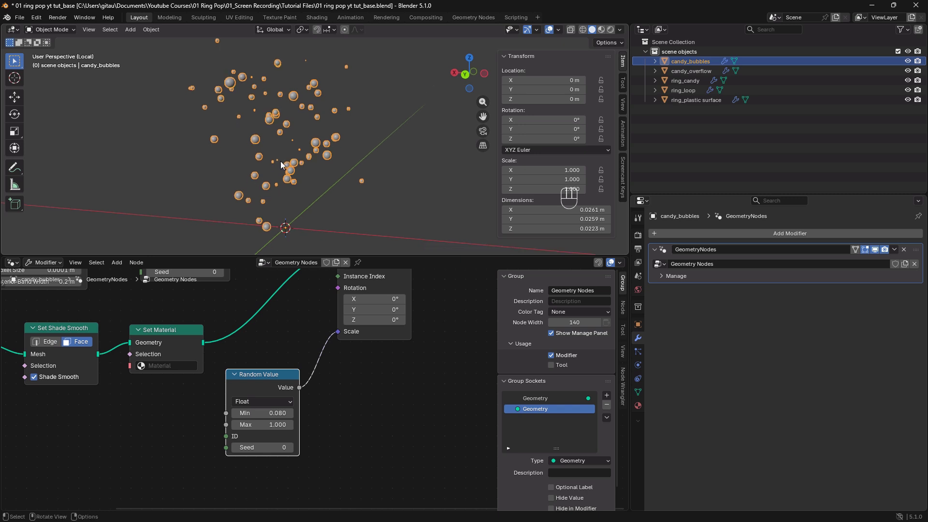
{"action": "middle_click_drag", "start_coordinate": [292, 147], "coordinate": [304, 129], "text": "shift"}
{"action": "left_click_drag", "start_coordinate": [288, 447], "coordinate": [307, 447]}
- Set the seed of the Distribute Points in Volume node to 3
{"action": "middle_click_drag", "start_coordinate": [276, 330], "coordinate": [306, 417]}
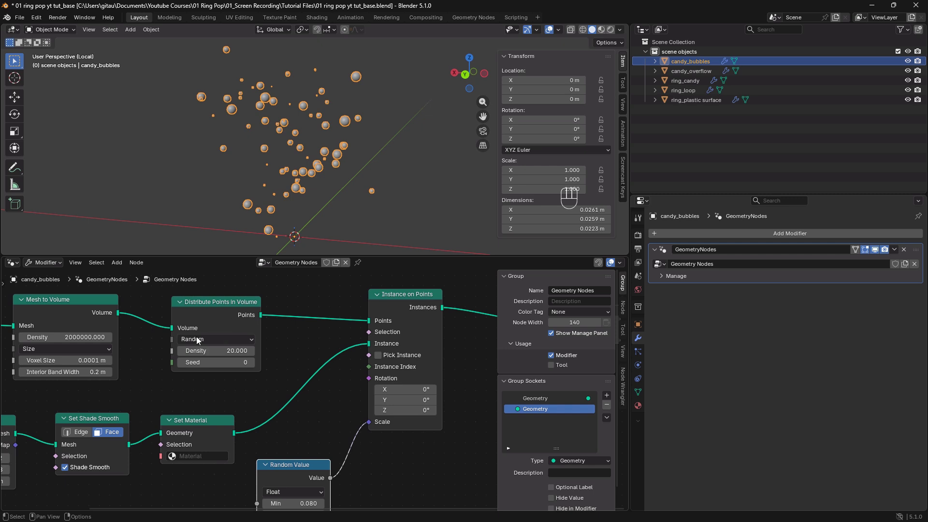
{"action": "middle_click_drag", "start_coordinate": [244, 338], "coordinate": [249, 362]}
{"action": "left_click_drag", "start_coordinate": [256, 388], "coordinate": [257, 388]}
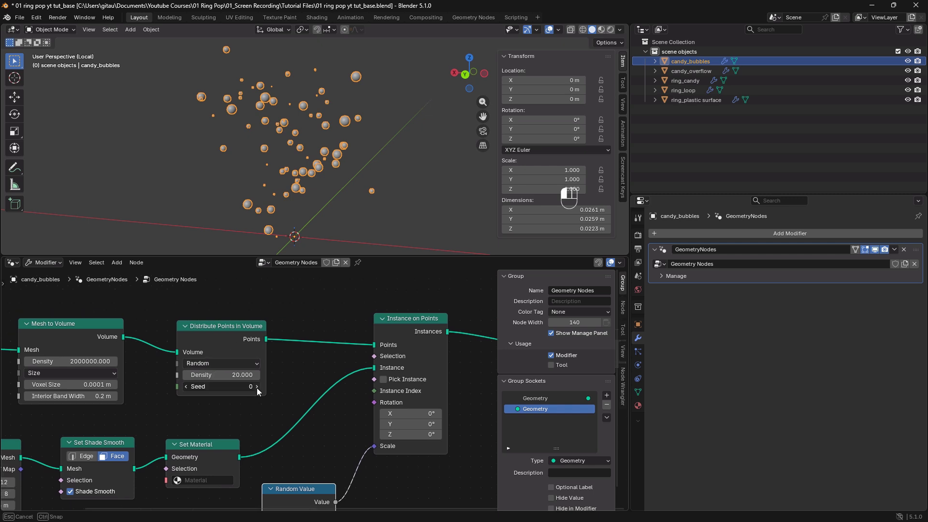
{"action": "left_click", "coordinate": [257, 388]}
{"action": "left_click", "coordinate": [256, 388]}
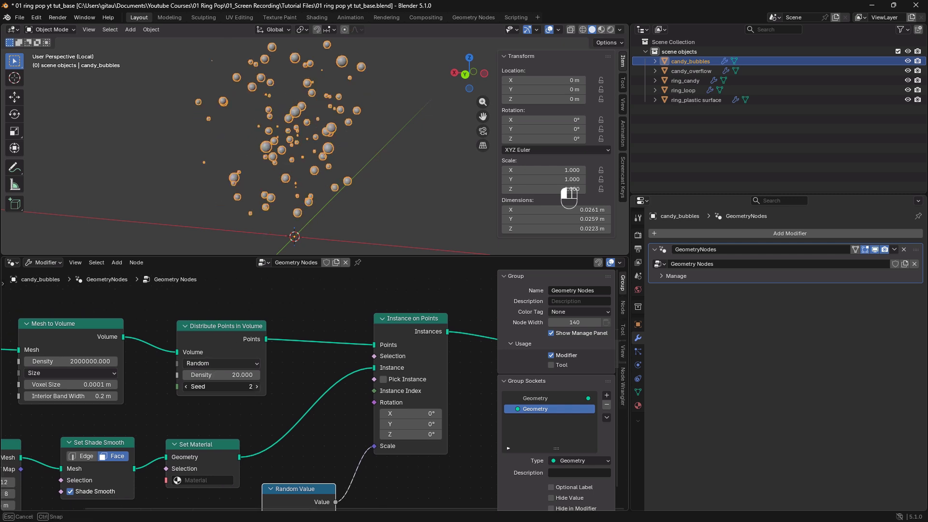
{"action": "left_click", "coordinate": [257, 387]}
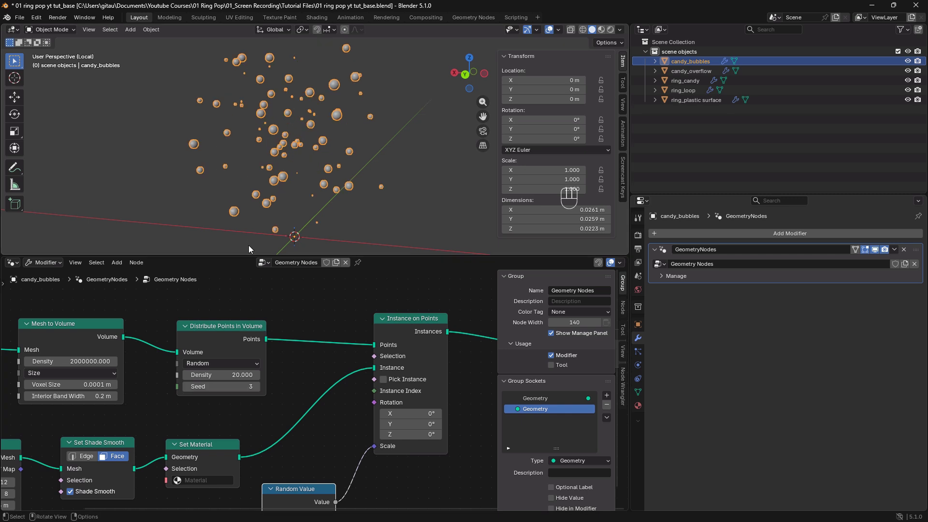
- Exit local view, enlarge the 3D viewport, and display the whole ring pop in wireframe shading
{"action": "scroll", "coordinate": [251, 191], "scroll_direction": "down", "scroll_amount": 3}
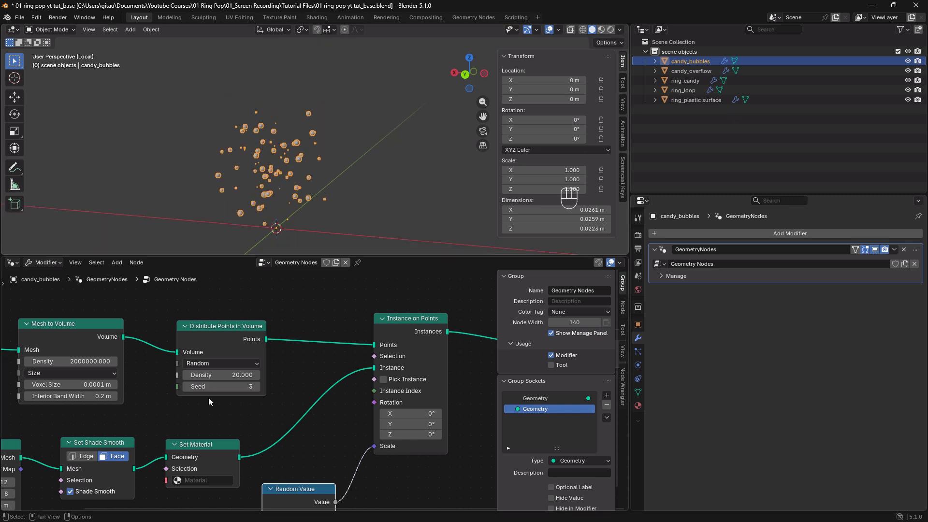
{"action": "middle_click_drag", "start_coordinate": [266, 411], "coordinate": [271, 377]}
{"action": "middle_click_drag", "start_coordinate": [298, 464], "coordinate": [288, 431]}
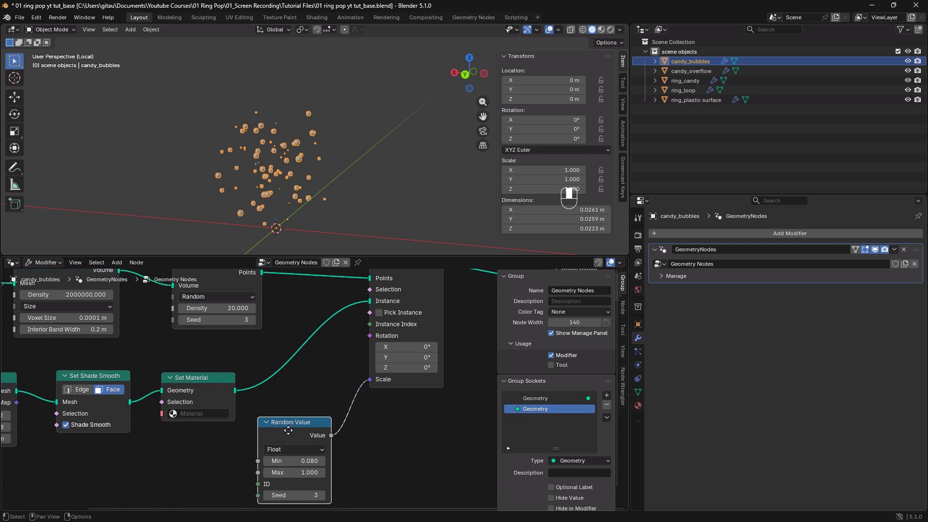
{"action": "scroll", "coordinate": [299, 342], "scroll_direction": "down", "scroll_amount": 2}
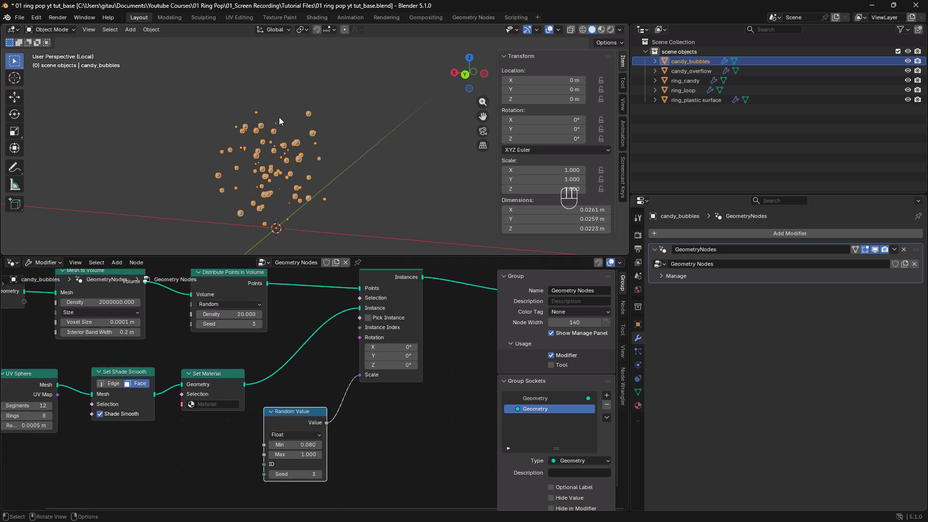
{"action": "middle_click_drag", "start_coordinate": [296, 181], "coordinate": [283, 187]}
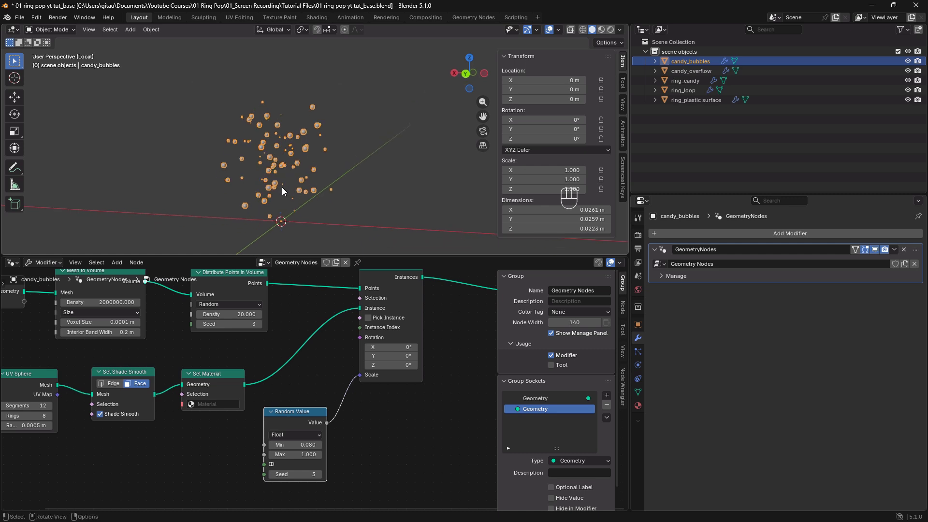
{"action": "key", "text": "KP_Divide"}
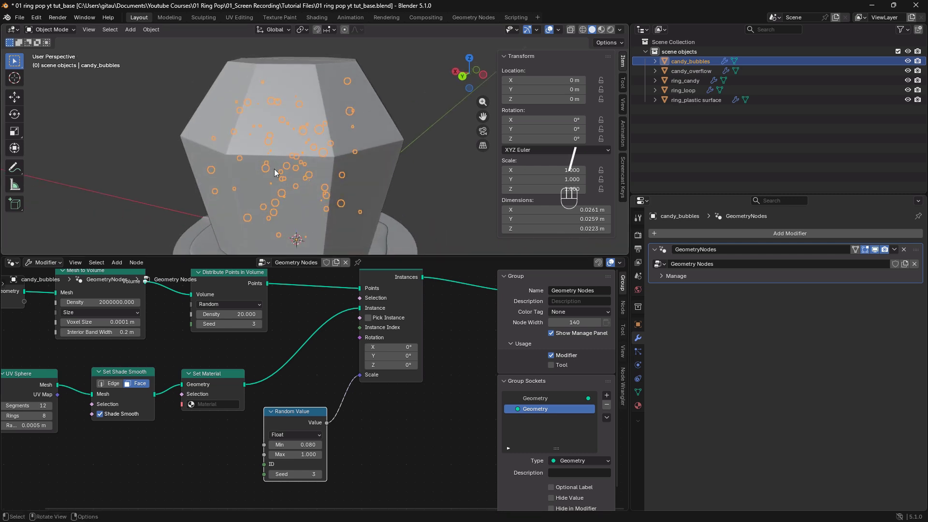
{"action": "middle_click_drag", "start_coordinate": [279, 196], "coordinate": [279, 181], "text": "shift"}
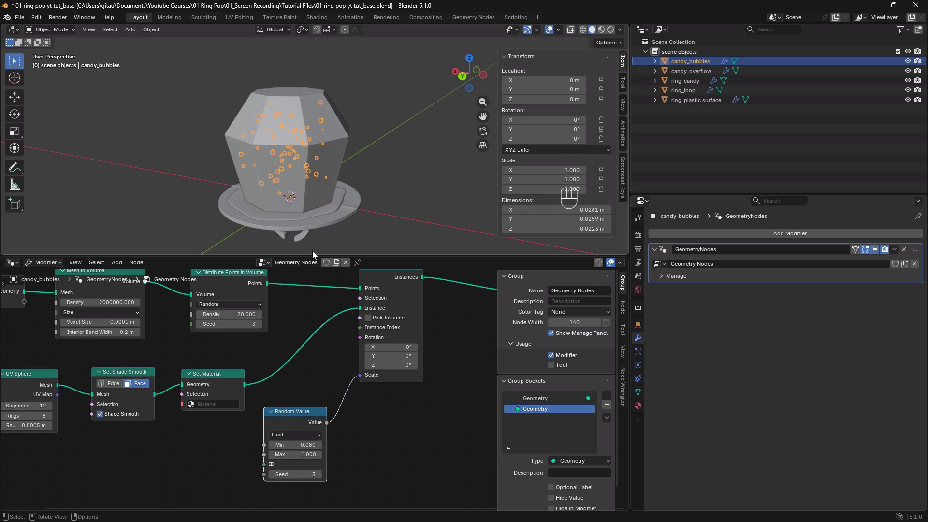
{"action": "mouse_move", "coordinate": [314, 256]}
{"action": "left_mouse_down"}
{"action": "mouse_move", "coordinate": [324, 323]}
{"action": "mouse_move", "coordinate": [315, 361]}
{"action": "left_mouse_up"}
{"action": "key", "text": "z"}
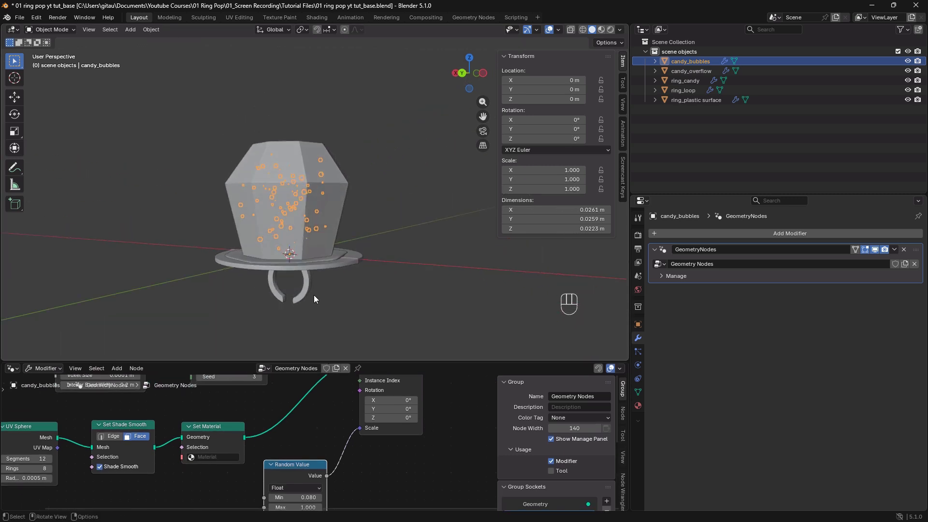
{"action": "left_click", "coordinate": [248, 300]}
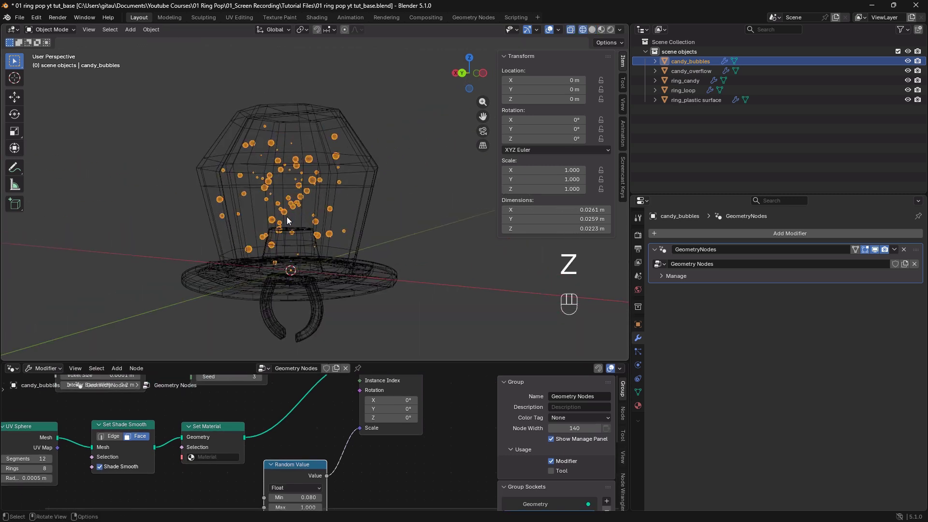
- Examine the bubbles inside the candy up close and set the Random Value node's seed to 5
{"action": "middle_click_drag", "start_coordinate": [297, 219], "coordinate": [298, 265]}
{"action": "scroll", "coordinate": [284, 216], "scroll_direction": "up", "scroll_amount": 4}
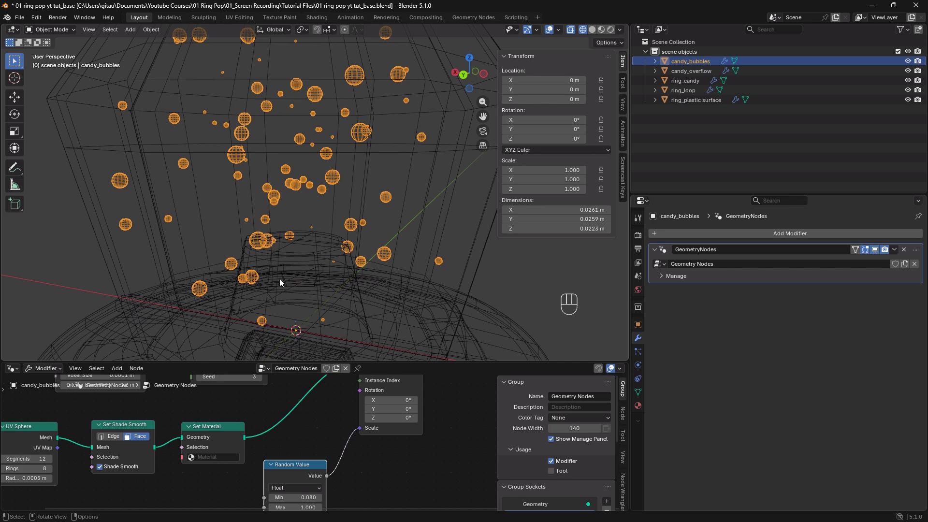
{"action": "middle_click_drag", "start_coordinate": [306, 323], "coordinate": [305, 269], "text": "shift"}
{"action": "middle_click_drag", "start_coordinate": [208, 495], "coordinate": [216, 451]}
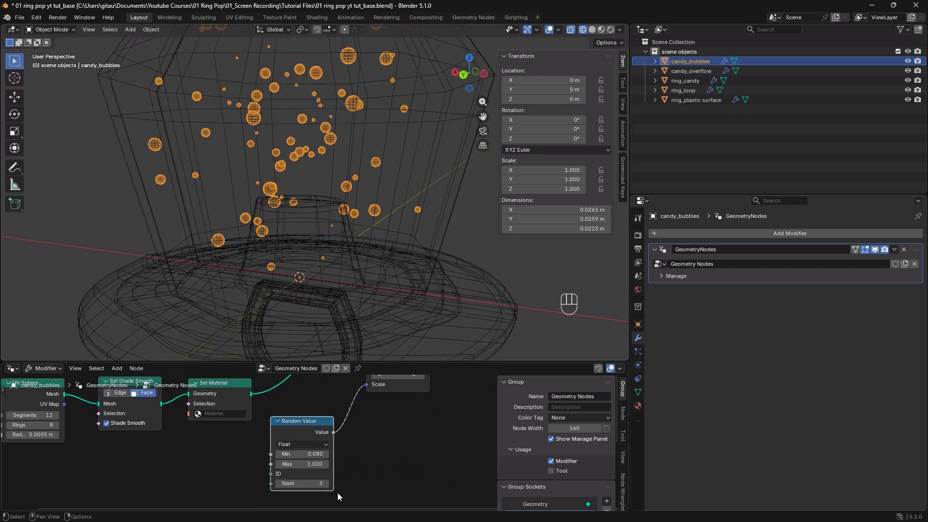
{"action": "left_click_drag", "start_coordinate": [325, 483], "coordinate": [339, 487]}
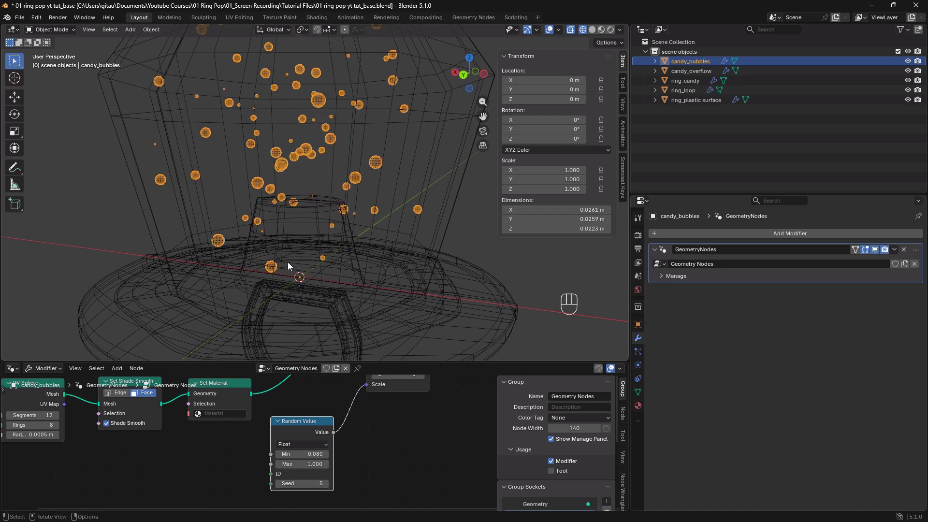
- Change the seed of Distribute Points in Volume to get a different bubble arrangement inside the candy
{"action": "scroll", "coordinate": [246, 282], "scroll_direction": "down", "scroll_amount": 6}
{"action": "middle_click_drag", "start_coordinate": [251, 282], "coordinate": [309, 273]}
{"action": "middle_click_drag", "start_coordinate": [263, 388], "coordinate": [282, 466]}
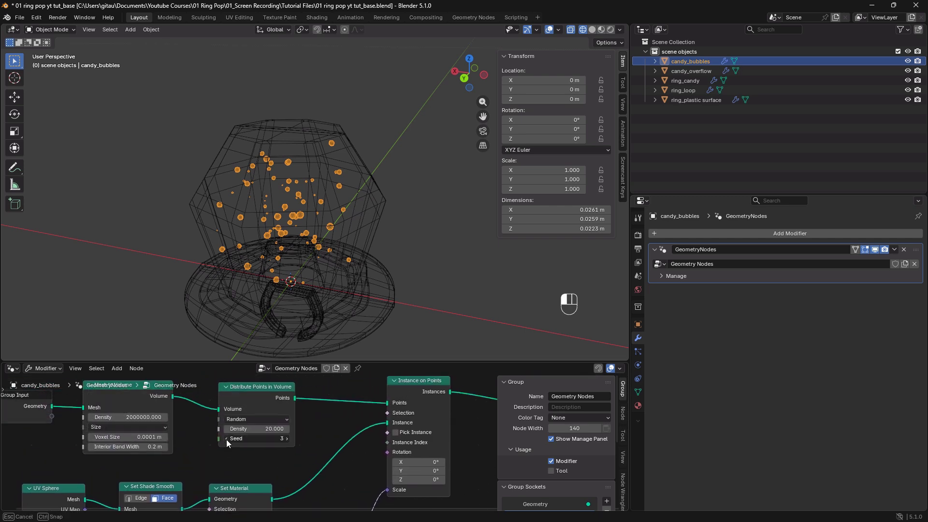
{"action": "left_click", "coordinate": [287, 439]}
- Set the minimum of the Random Value node to 0.1
{"action": "middle_click_drag", "start_coordinate": [295, 450], "coordinate": [296, 411]}
{"action": "left_click", "coordinate": [314, 465]}
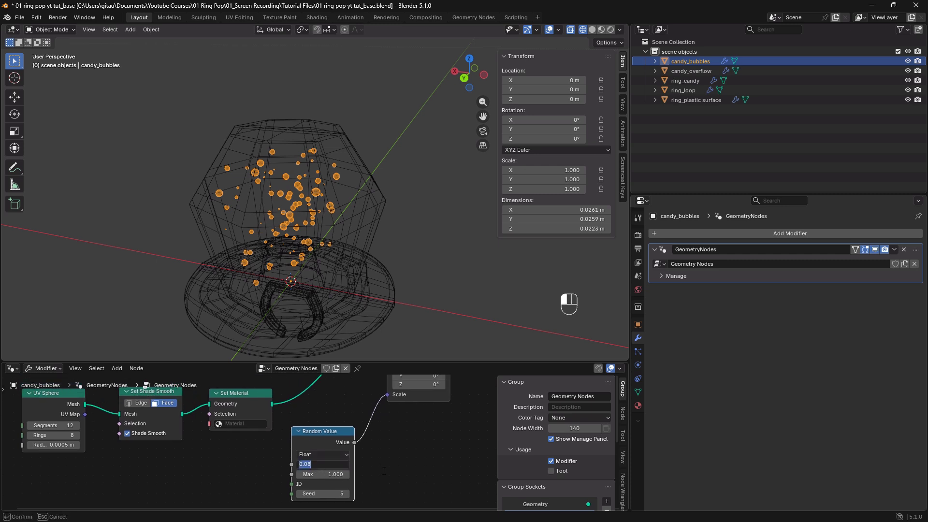
{"action": "left_click", "coordinate": [379, 454]}
{"action": "scroll", "coordinate": [379, 453], "scroll_direction": "up", "scroll_amount": 1}
{"action": "left_click", "coordinate": [332, 442]}
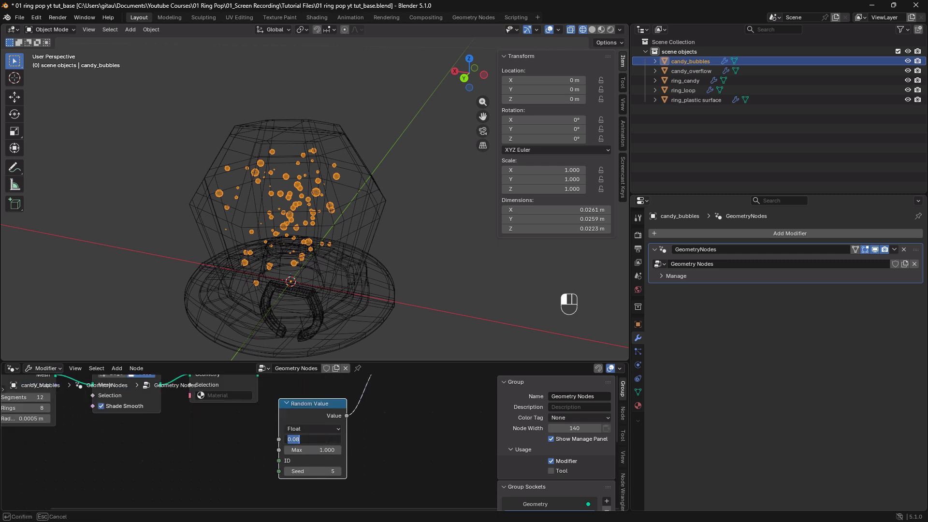
{"action": "type", "text": ".1"}
{"action": "key", "text": "Return"}
- Set the maximum of the Random Value node to 2 and check the larger bubbles inside the candy
{"action": "middle_click_drag", "start_coordinate": [371, 462], "coordinate": [363, 442]}
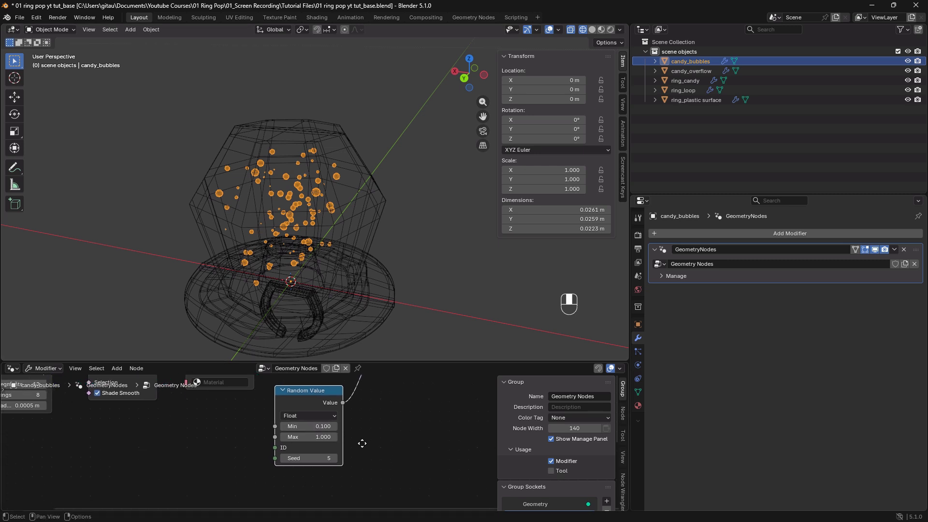
{"action": "left_click", "coordinate": [318, 434]}
{"action": "type", "text": "2"}
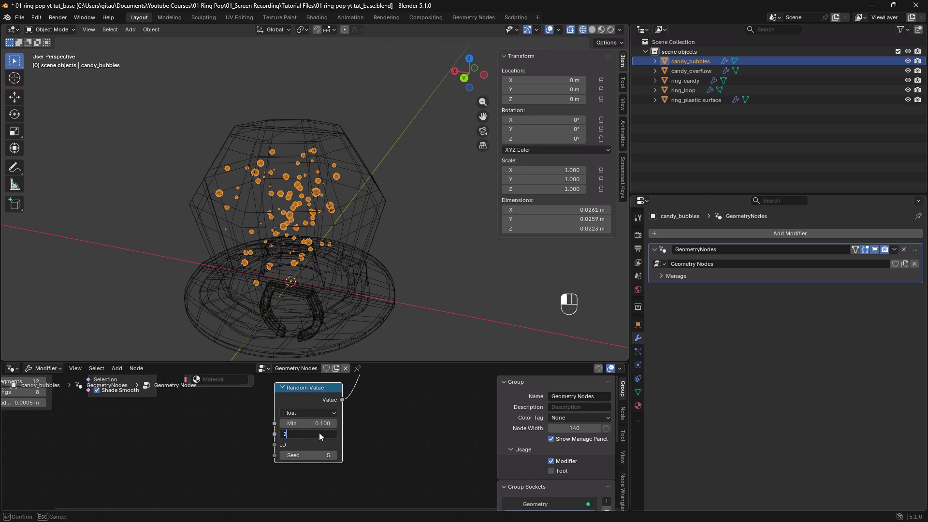
{"action": "key", "text": "Return"}
{"action": "mouse_move", "coordinate": [280, 197]}
{"action": "middle_mouse_down"}
{"action": "mouse_move", "coordinate": [376, 184]}
{"action": "mouse_move", "coordinate": [280, 202]}
{"action": "mouse_move", "coordinate": [290, 208]}
{"action": "middle_mouse_up"}
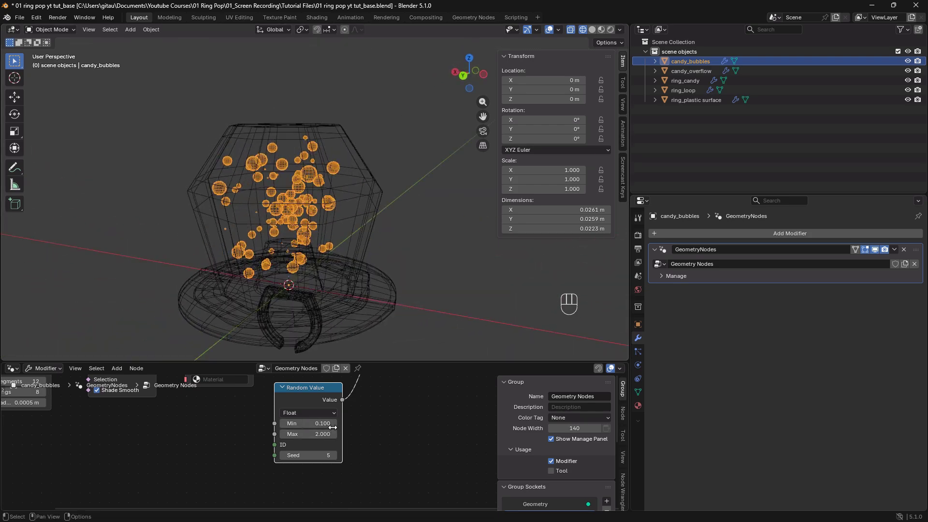
- Enlarge the node editor to fit the whole bubble network and bring the bubbles closer in the 3D viewport
{"action": "scroll", "coordinate": [350, 478], "scroll_direction": "down", "scroll_amount": 5}
{"action": "middle_click_drag", "start_coordinate": [350, 477], "coordinate": [283, 435]}
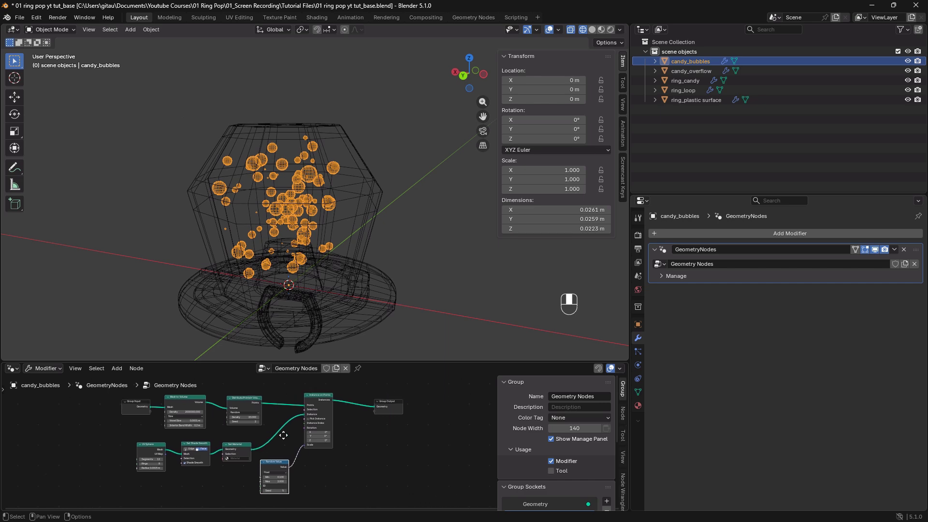
{"action": "left_click_drag", "start_coordinate": [309, 362], "coordinate": [334, 256]}
{"action": "scroll", "coordinate": [338, 218], "scroll_direction": "down", "scroll_amount": 2}
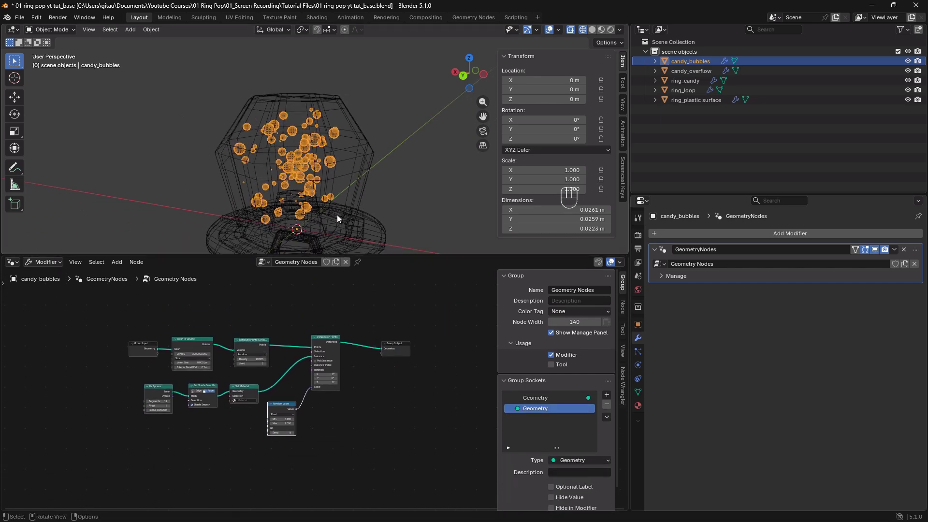
{"action": "middle_click_drag", "start_coordinate": [289, 172], "coordinate": [286, 154], "text": "shift"}
{"action": "scroll", "coordinate": [258, 212], "scroll_direction": "up", "scroll_amount": 2}
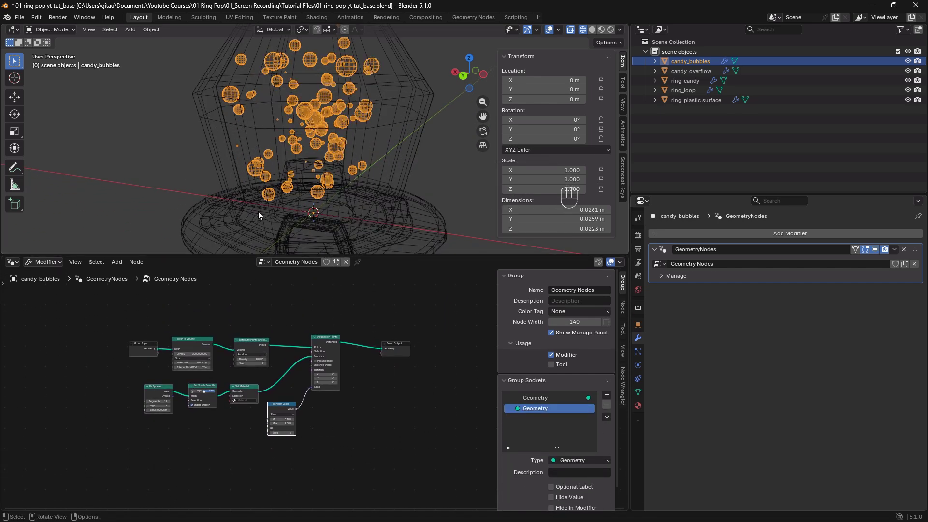
{"action": "middle_click_drag", "start_coordinate": [258, 215], "coordinate": [255, 205], "text": "shift"}
{"action": "scroll", "coordinate": [179, 347], "scroll_direction": "up", "scroll_amount": 2}
{"action": "scroll", "coordinate": [169, 356], "scroll_direction": "up", "scroll_amount": 2}
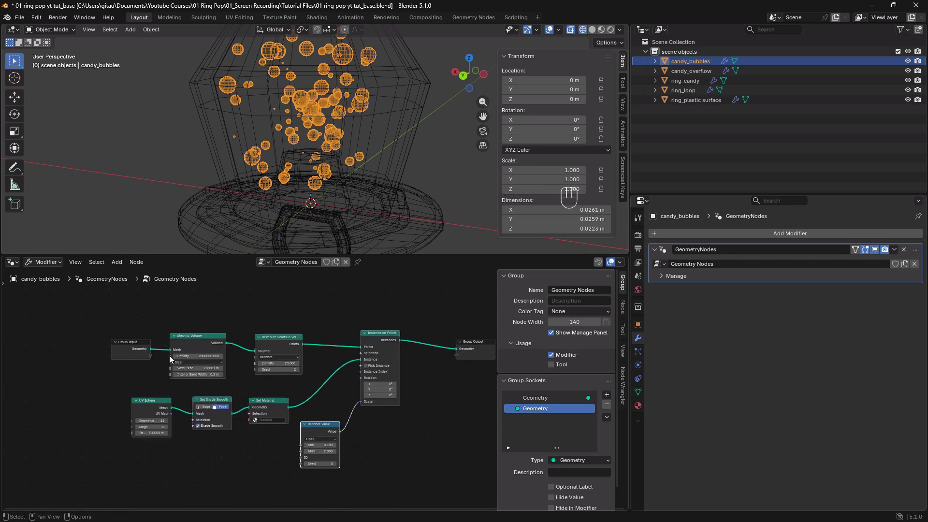
{"action": "scroll", "coordinate": [170, 356], "scroll_direction": "up", "scroll_amount": 2}
{"action": "middle_click_drag", "start_coordinate": [223, 346], "coordinate": [205, 341], "text": "shift"}
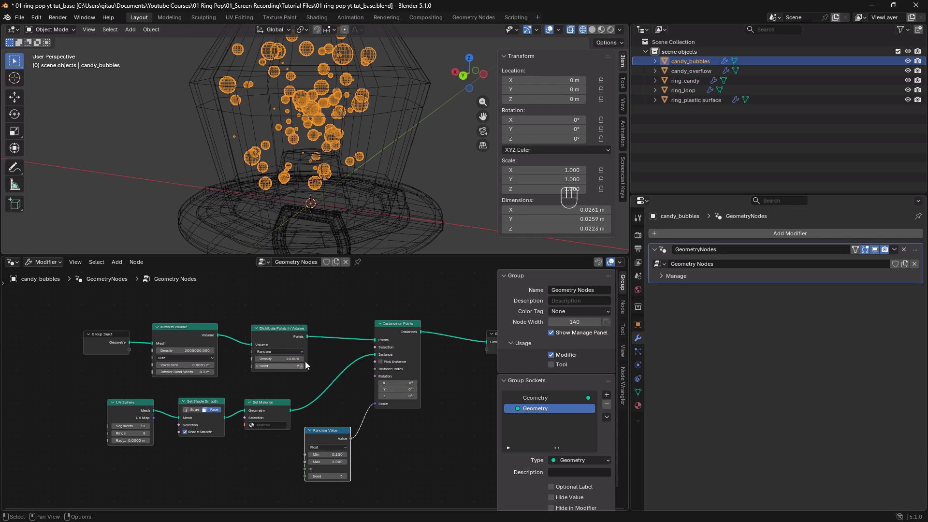
- Nudge the Instance on Points and Random Value nodes slightly within the network layout
{"action": "key", "text": "Home"}
{"action": "scroll", "coordinate": [387, 347], "scroll_direction": "up", "scroll_amount": 2}
{"action": "left_click_drag", "start_coordinate": [361, 328], "coordinate": [365, 324]}
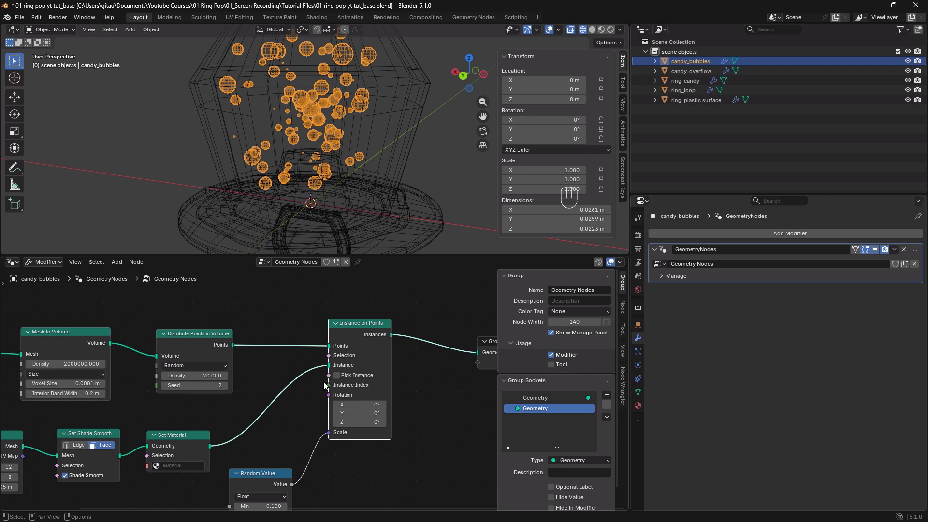
{"action": "middle_click_drag", "start_coordinate": [324, 385], "coordinate": [347, 344]}
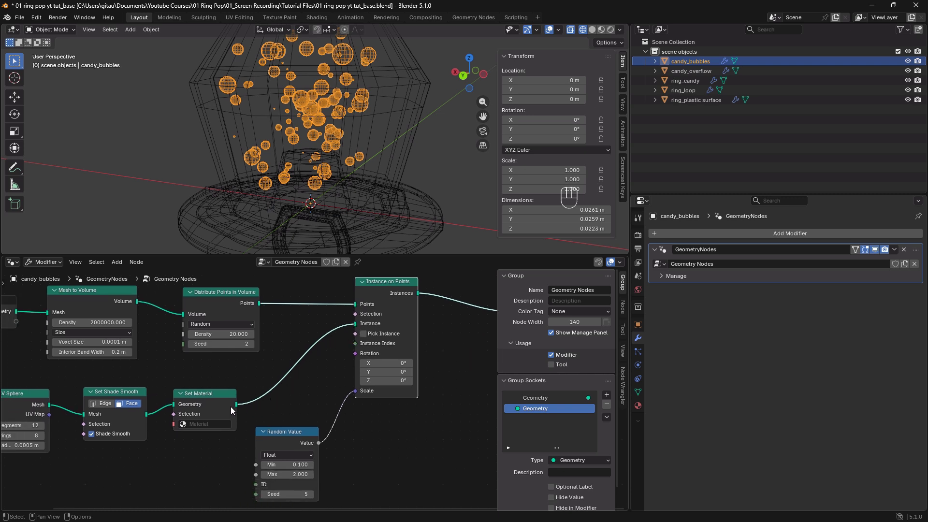
{"action": "right_click", "coordinate": [261, 391]}
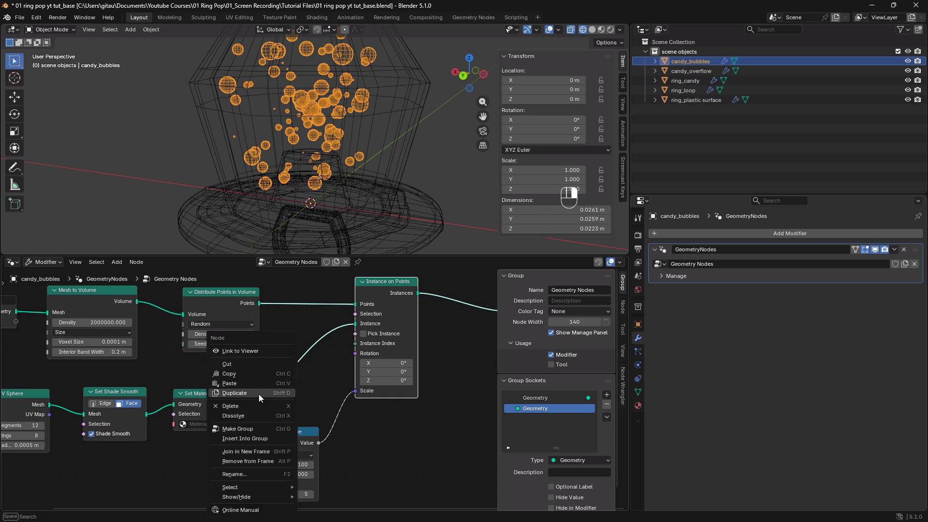
{"action": "key", "text": "Escape"}
{"action": "middle_click_drag", "start_coordinate": [397, 401], "coordinate": [404, 373]}
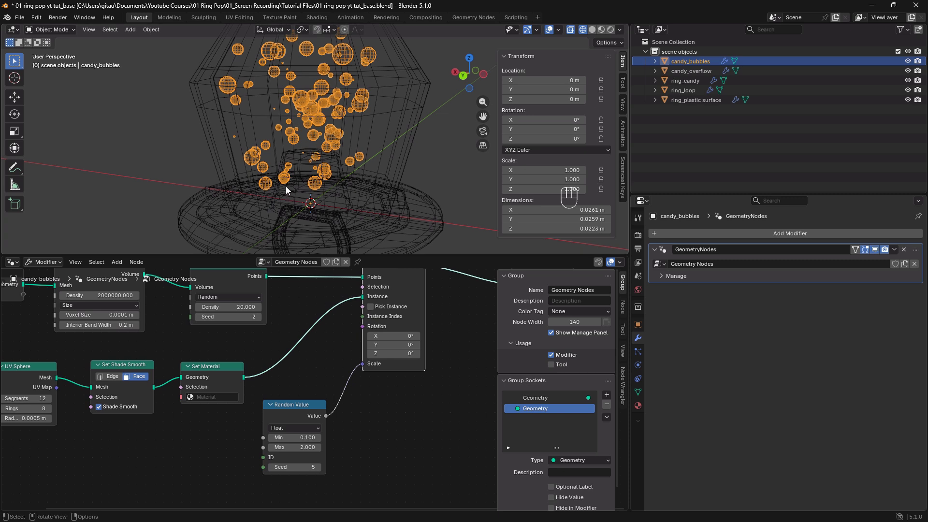
{"action": "left_click_drag", "start_coordinate": [312, 414], "coordinate": [308, 423]}
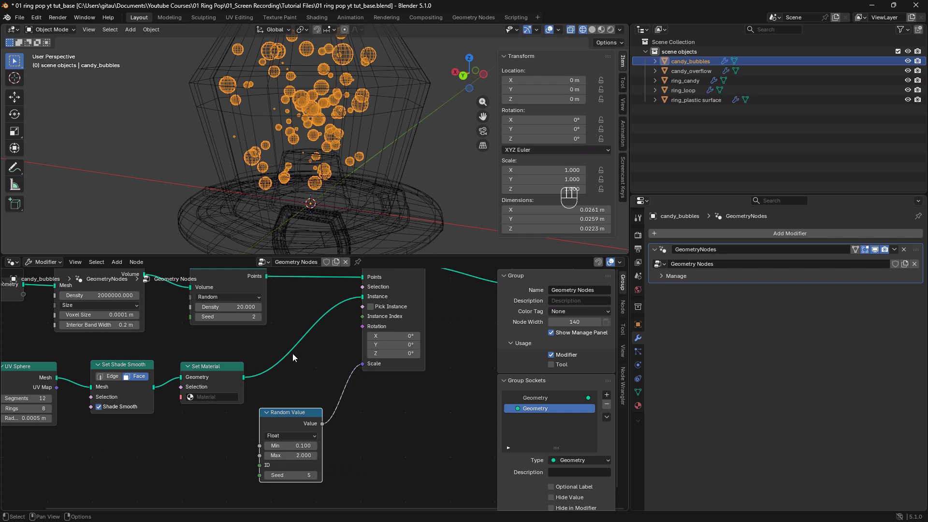
- Try a density of 50 in the Distribute Points in Volume node, and return it to 20
{"action": "middle_click_drag", "start_coordinate": [317, 357], "coordinate": [362, 393], "text": "shift"}
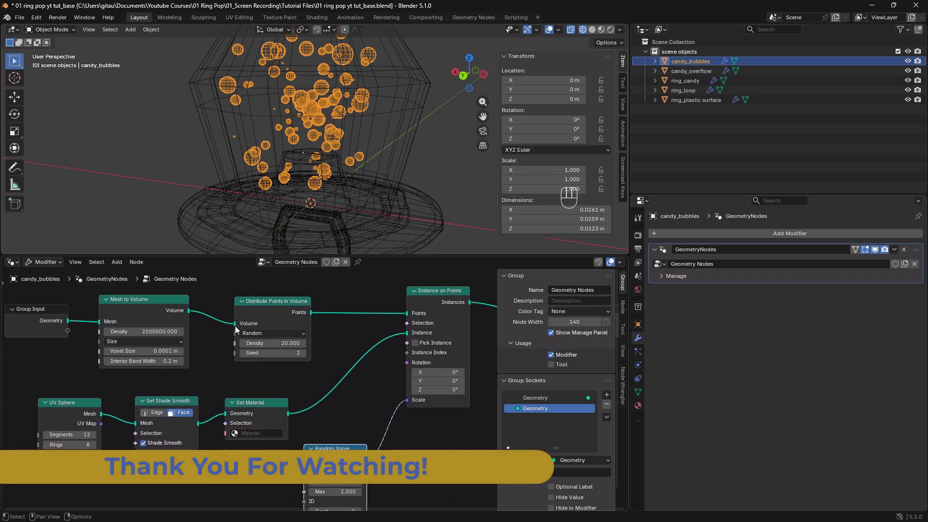
{"action": "left_click", "coordinate": [276, 343]}
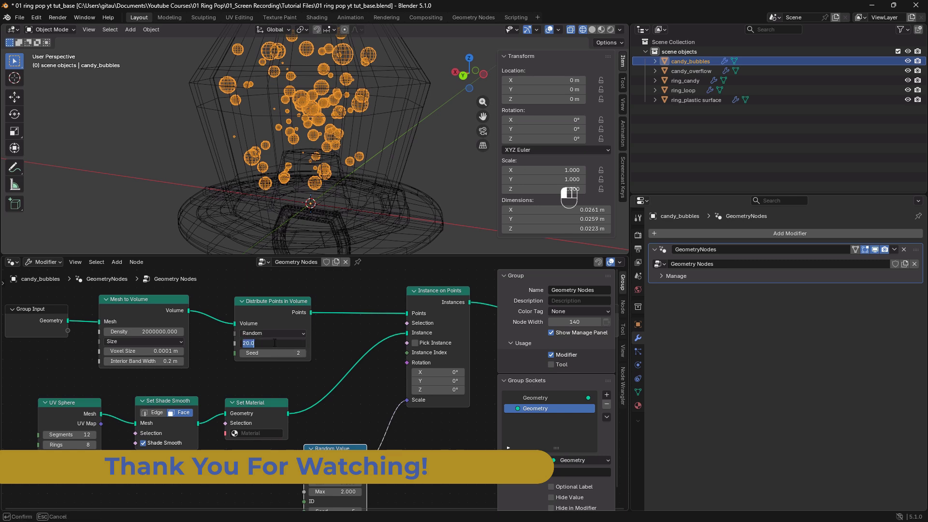
{"action": "type", "text": "50"}
{"action": "key", "text": "Return"}
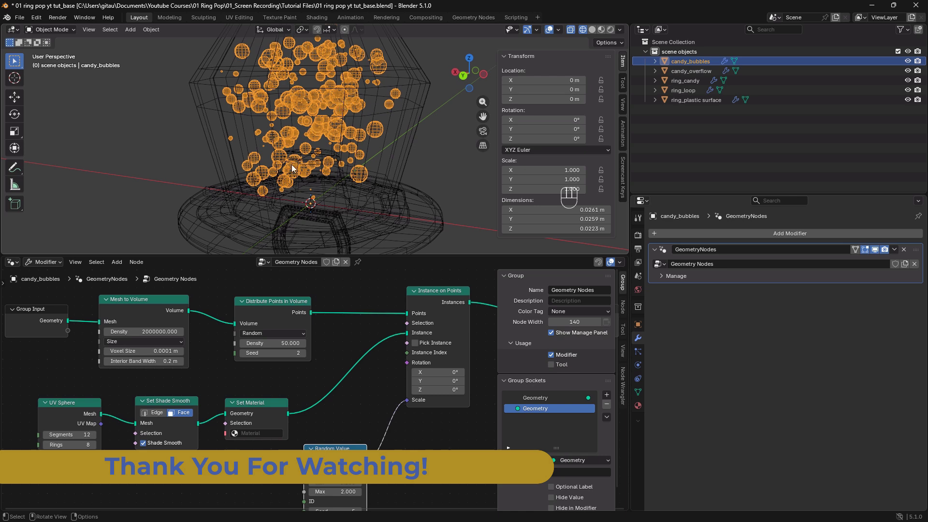
{"action": "left_click", "coordinate": [281, 342]}
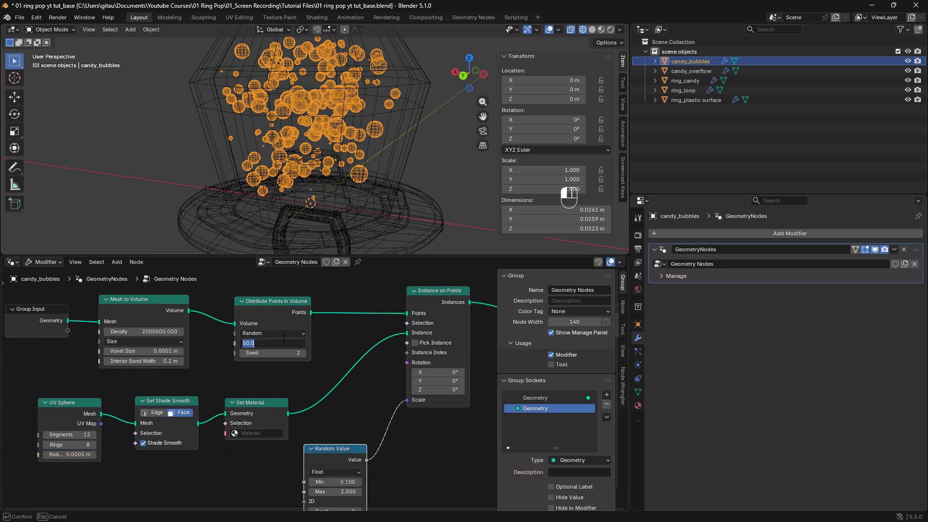
{"action": "type", "text": "20"}
{"action": "key", "text": "Return"}
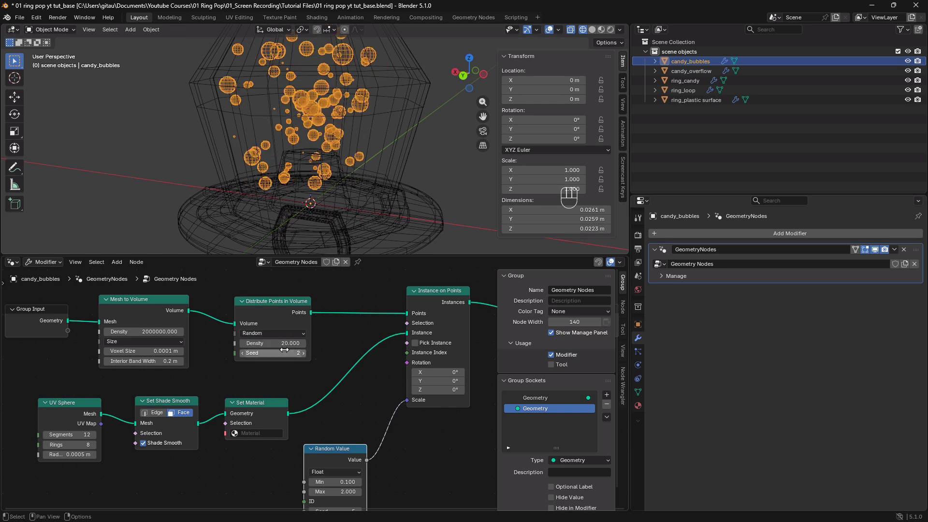
- Examine the complete bubble node network from Group Input to Group Output
{"action": "middle_click_drag", "start_coordinate": [352, 319], "coordinate": [293, 335], "text": "shift"}
{"action": "scroll", "coordinate": [293, 335], "scroll_direction": "down", "scroll_amount": 5}
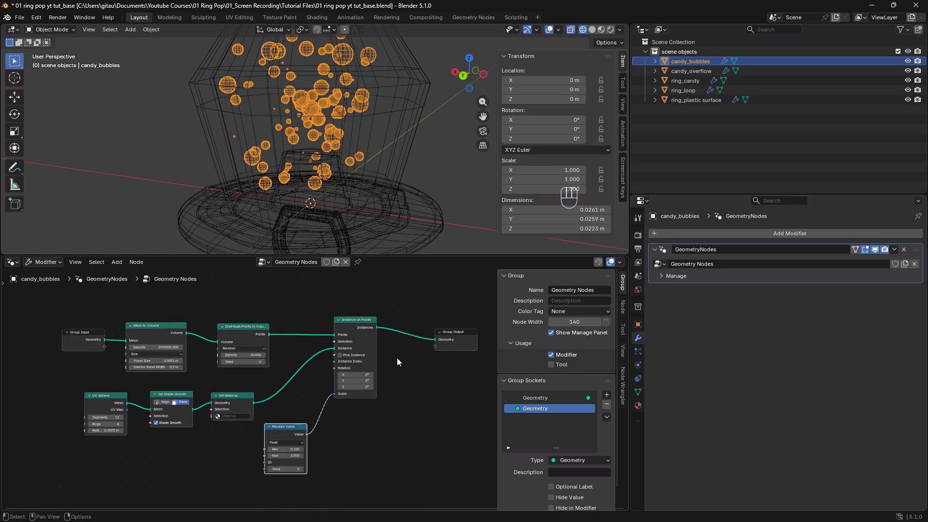
{"action": "middle_click_drag", "start_coordinate": [396, 358], "coordinate": [418, 356]}
{"action": "scroll", "coordinate": [217, 326], "scroll_direction": "down", "scroll_amount": 2}
{"action": "scroll", "coordinate": [217, 326], "scroll_direction": "down", "scroll_amount": 1}
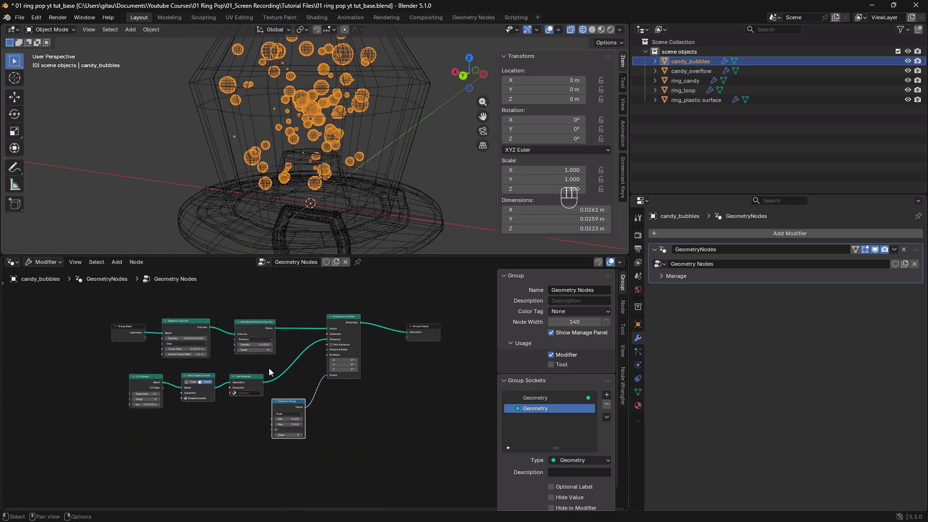
{"action": "mouse_move", "coordinate": [269, 369]}
{"action": "middle_mouse_down"}
{"action": "mouse_move", "coordinate": [252, 379]}
{"action": "mouse_move", "coordinate": [291, 379]}
{"action": "mouse_move", "coordinate": [285, 373]}
{"action": "middle_mouse_up"}
{"action": "scroll", "coordinate": [294, 335], "scroll_direction": "up", "scroll_amount": 2}
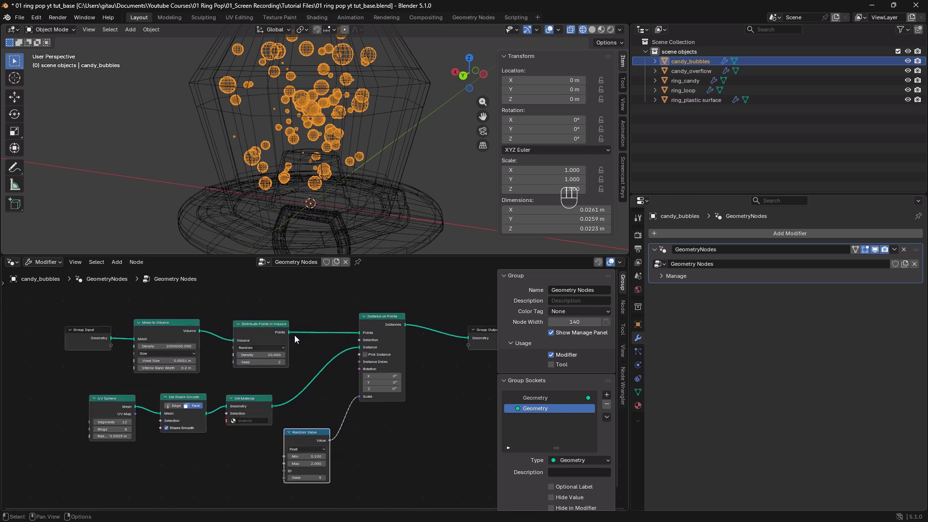